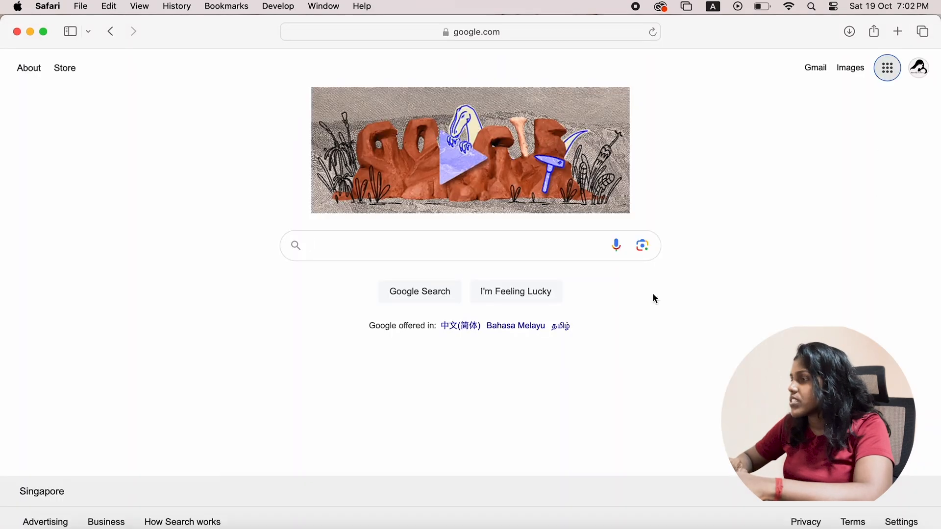
# Step: Open Google Sheets from the Google apps and create a new spreadsheet from the Monthly budget template
pyautogui.click(887, 67)
pyautogui.scroll(-2, 848, 169)
pyautogui.scroll(-5, 848, 169)
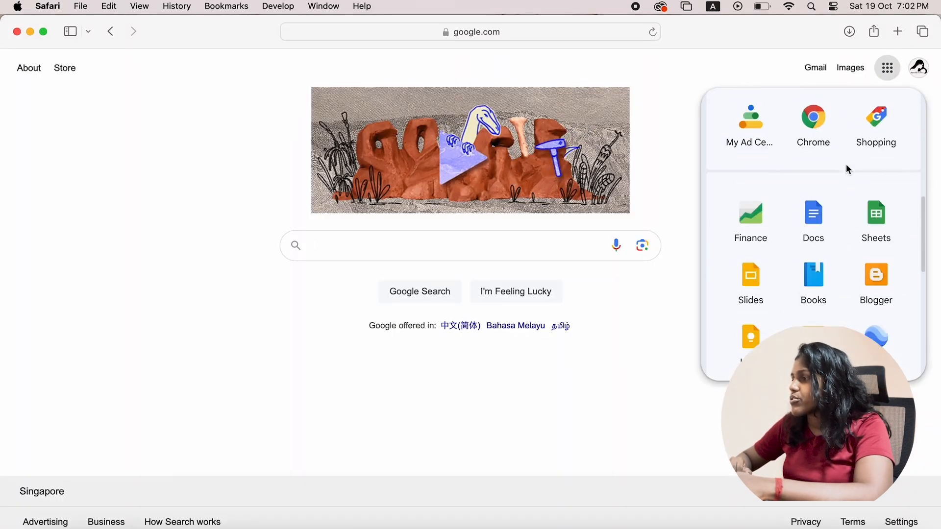
pyautogui.click(875, 217)
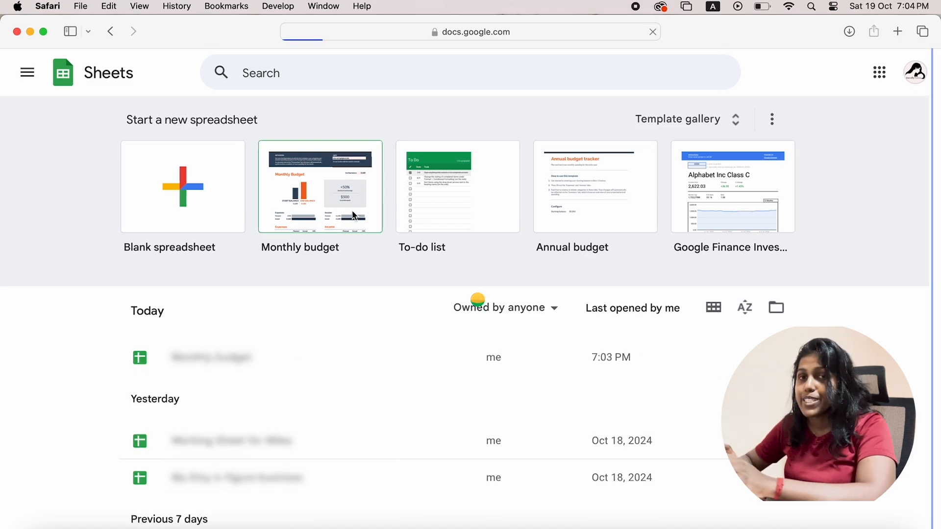
pyautogui.click(354, 216)
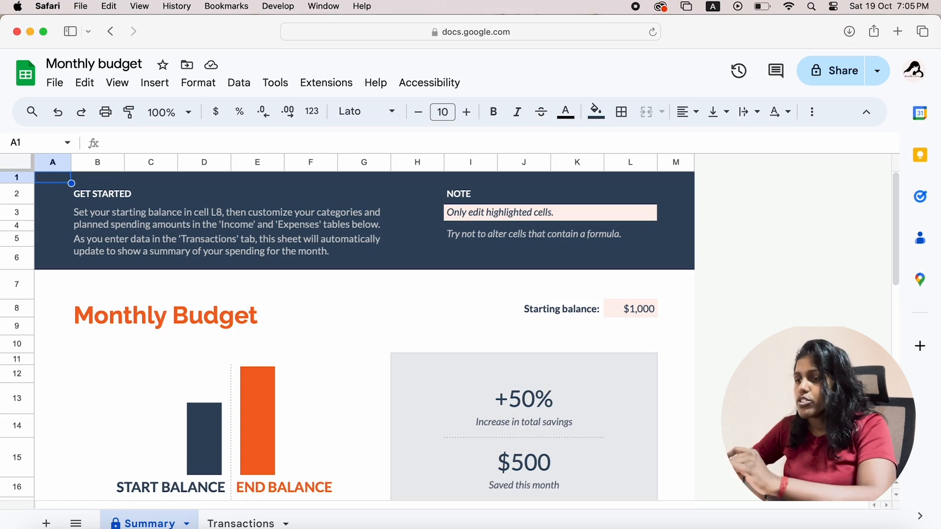
# Step: Duplicate the Summary sheet and delete the protected original, accepting both warnings
pyautogui.click(187, 523)
pyautogui.click(167, 295)
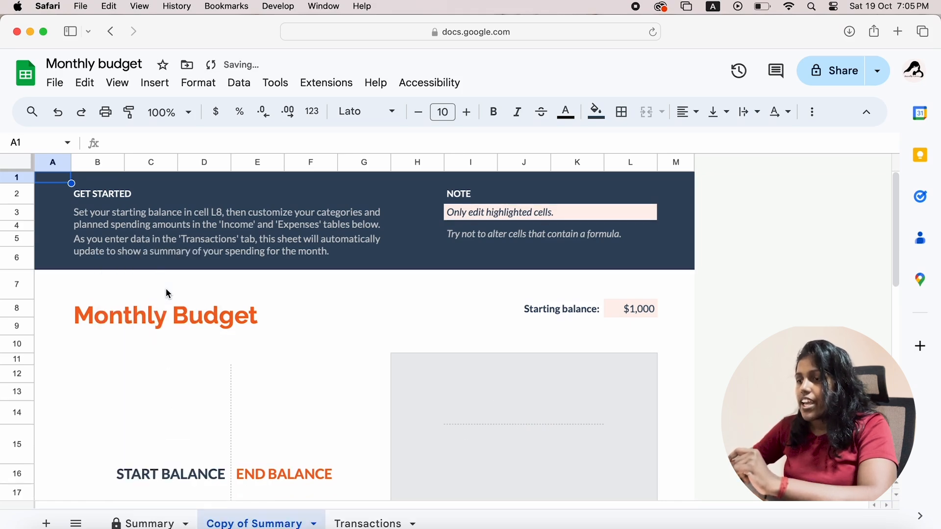
pyautogui.click(185, 522)
pyautogui.click(187, 523)
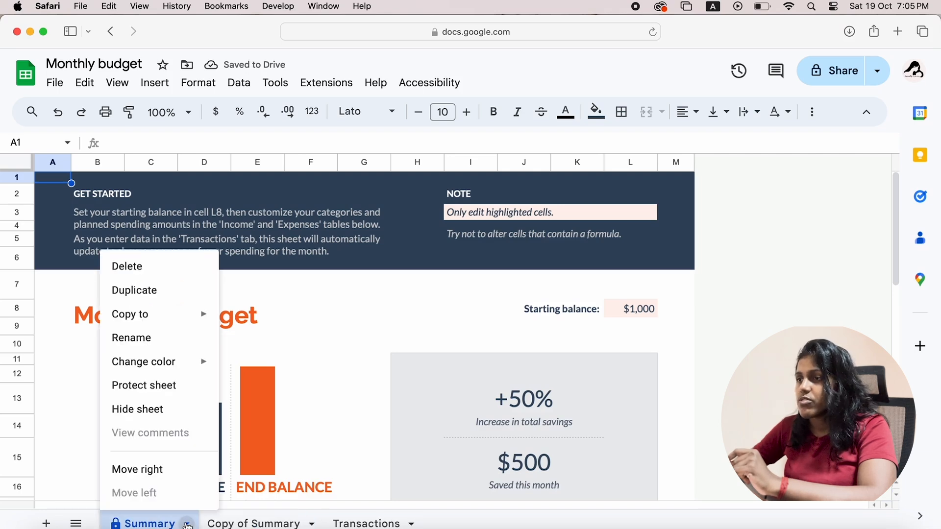
pyautogui.click(169, 271)
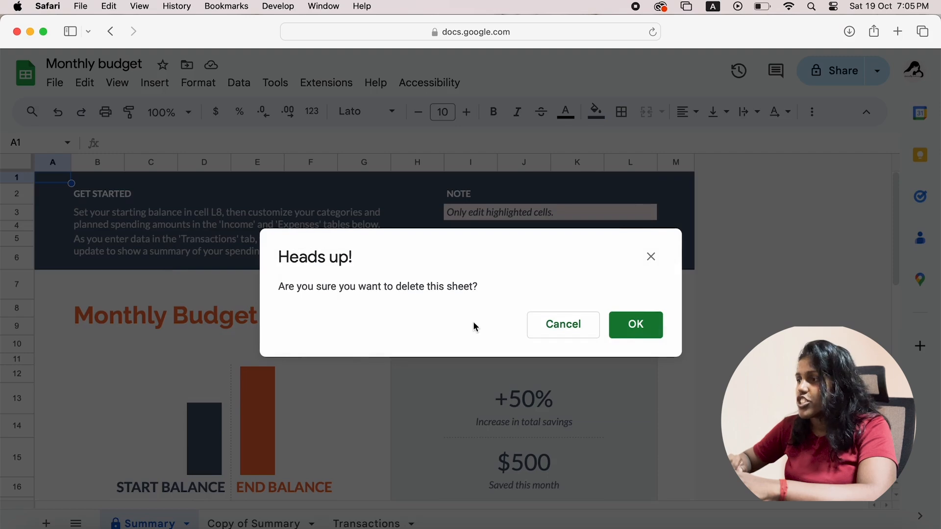
pyautogui.click(628, 329)
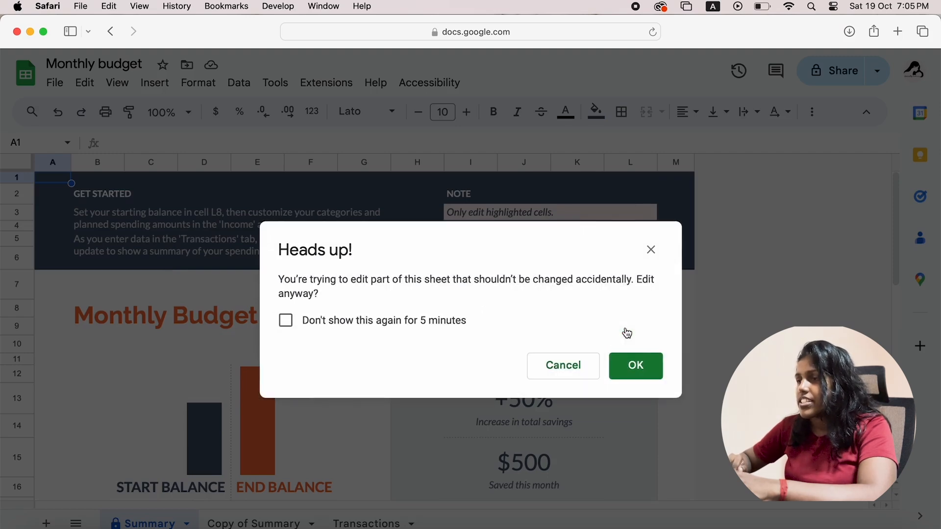
pyautogui.click(633, 369)
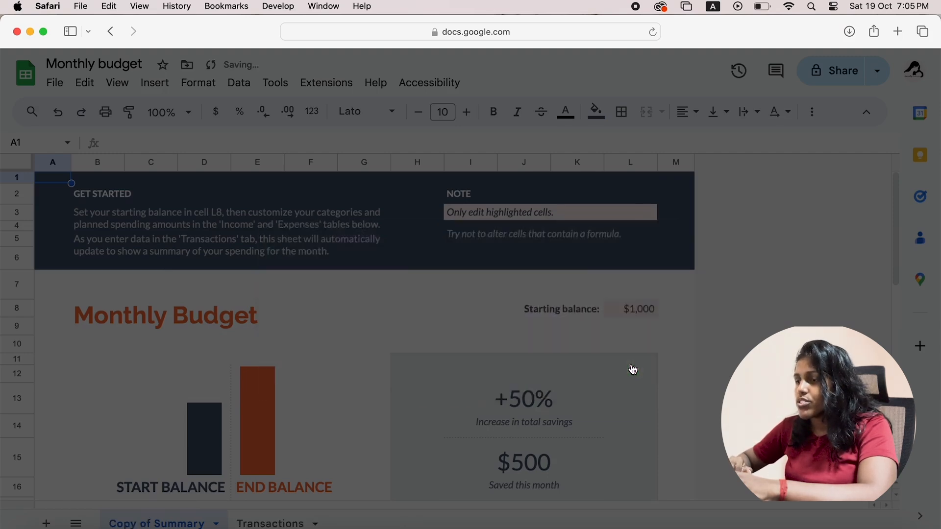
# Step: Delete the Transactions sheet from the budget spreadsheet
pyautogui.click(308, 523)
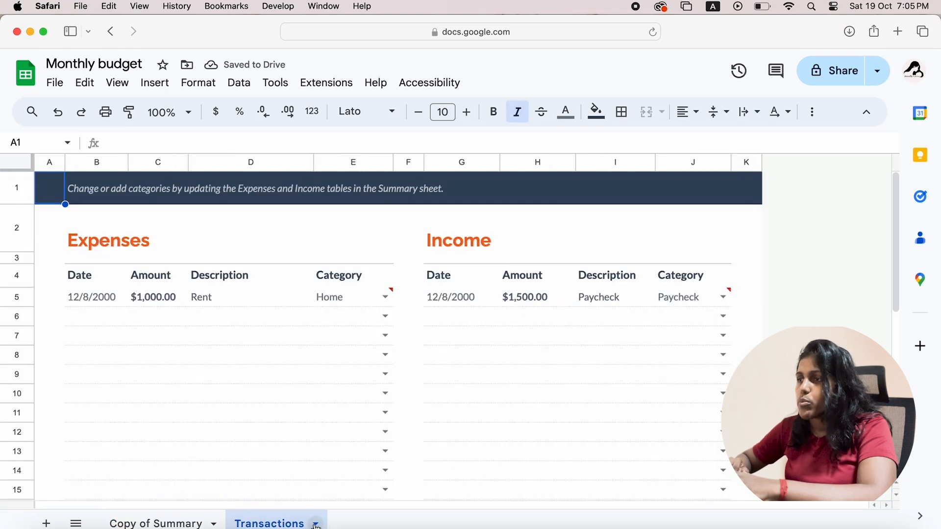
pyautogui.click(316, 524)
pyautogui.click(307, 264)
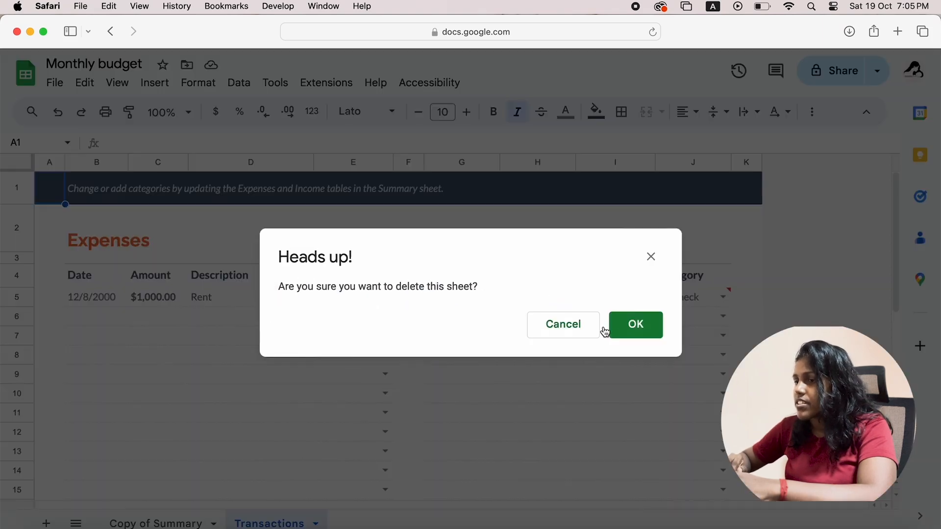
pyautogui.click(636, 329)
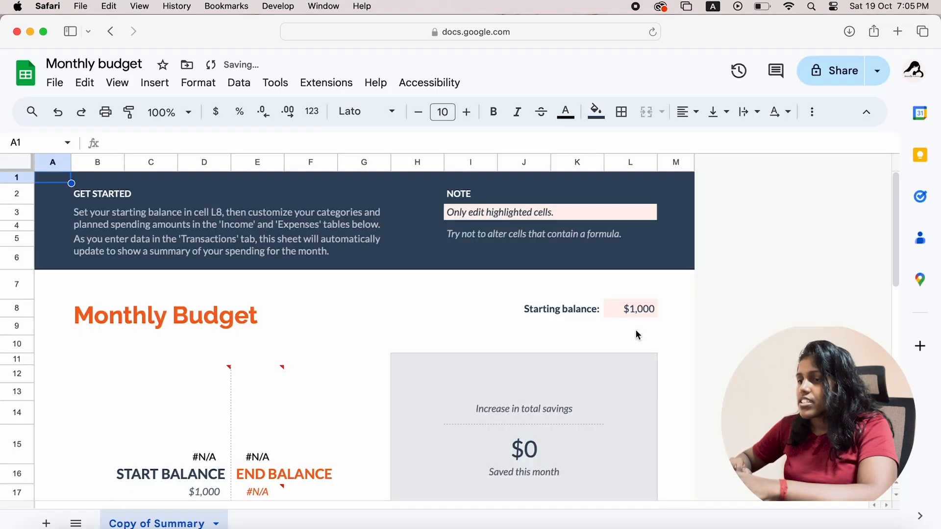
# Step: Rename the remaining Copy of Summary sheet as Summary
pyautogui.doubleClick(173, 526)
pyautogui.click(157, 523)
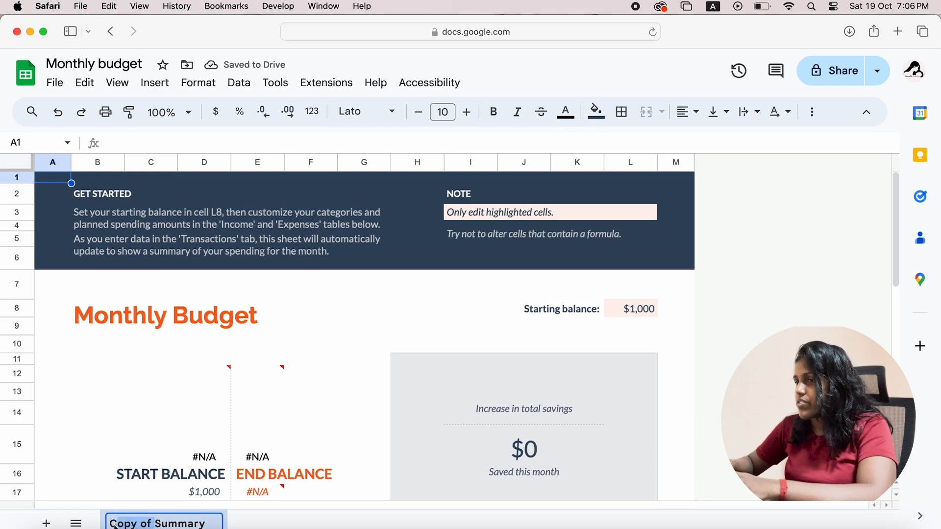
pyautogui.press('BackSpace')
pyautogui.press('BackSpace')
pyautogui.press('BackSpace')
pyautogui.press('BackSpace')
pyautogui.press('BackSpace')
pyautogui.press('BackSpace')
pyautogui.press('BackSpace')
pyautogui.press('BackSpace')
pyautogui.press('Return')
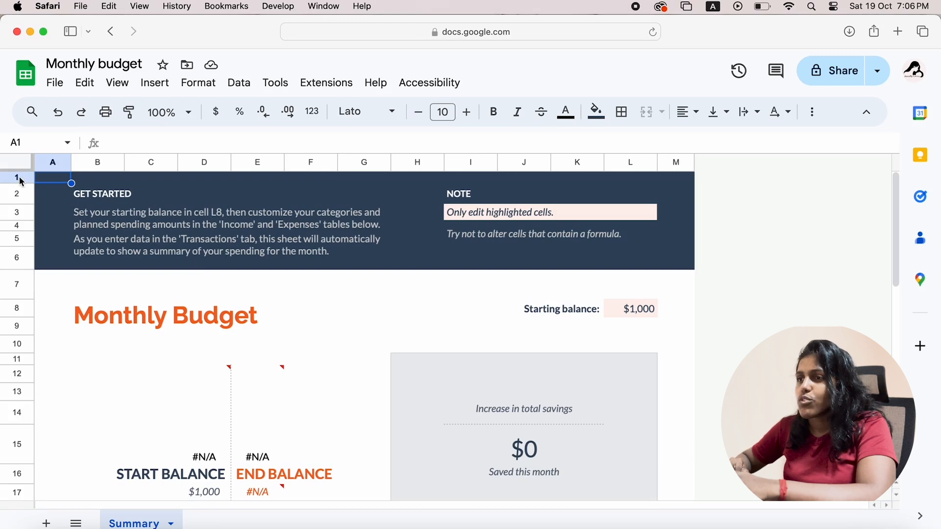
# Step: Delete rows 1 to 6 containing the Get Started instructions and the note
pyautogui.moveTo(20, 182); pyautogui.dragTo(19, 263)
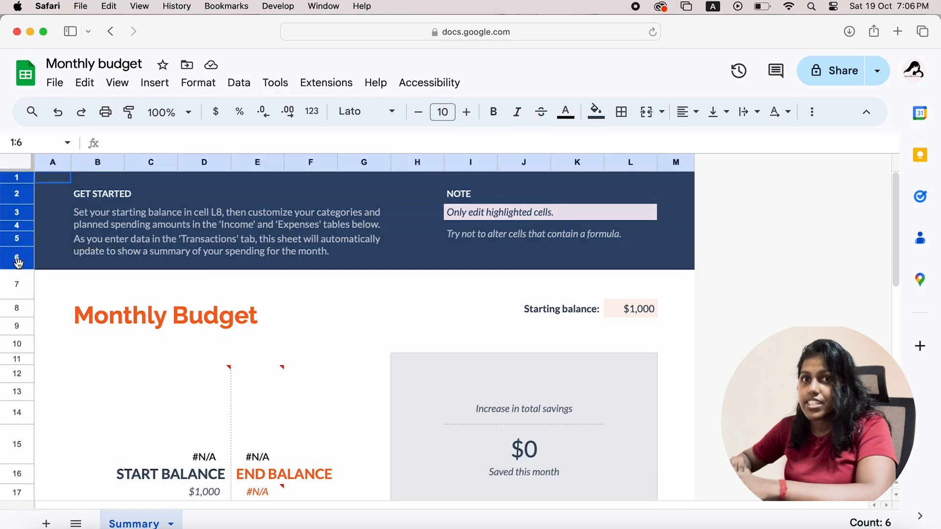
pyautogui.rightClick(18, 263)
pyautogui.click(43, 314)
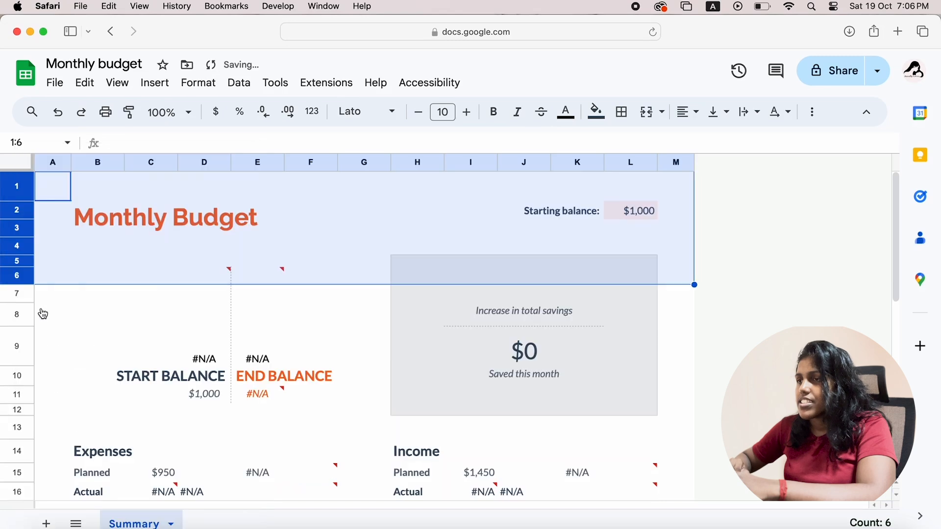
# Step: Shrink the height of empty row 1 and the width of column A to thin margins
pyautogui.click(111, 197)
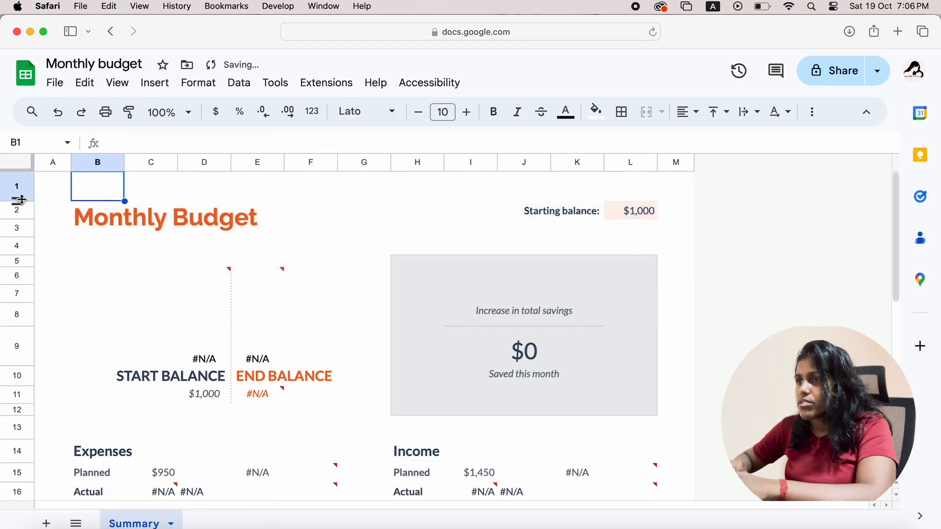
pyautogui.moveTo(21, 200); pyautogui.dragTo(17, 177)
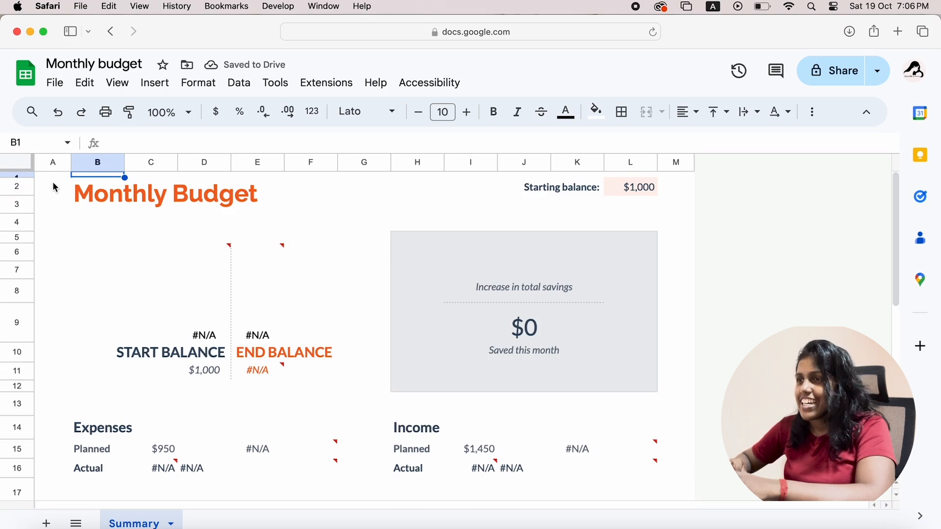
pyautogui.moveTo(71, 162); pyautogui.dragTo(41, 166)
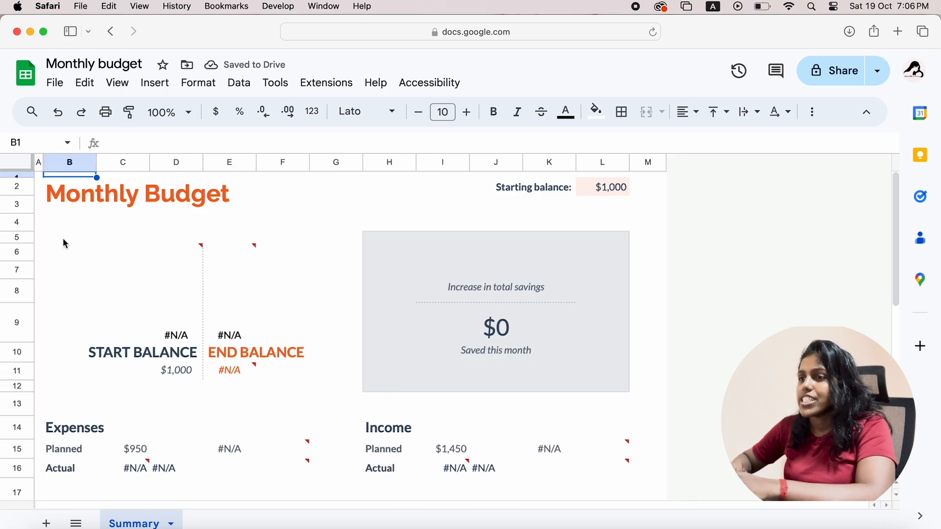
# Step: Delete rows 5 to 17 containing the balance chart, the savings box and the planned versus actual summary
pyautogui.click(21, 237)
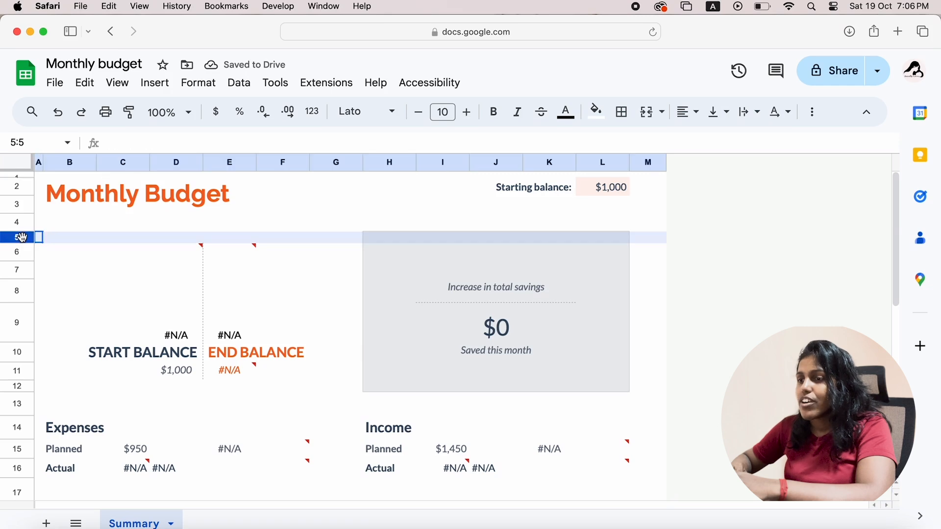
pyautogui.moveTo(22, 237); pyautogui.dragTo(19, 423)
pyautogui.rightClick(19, 423)
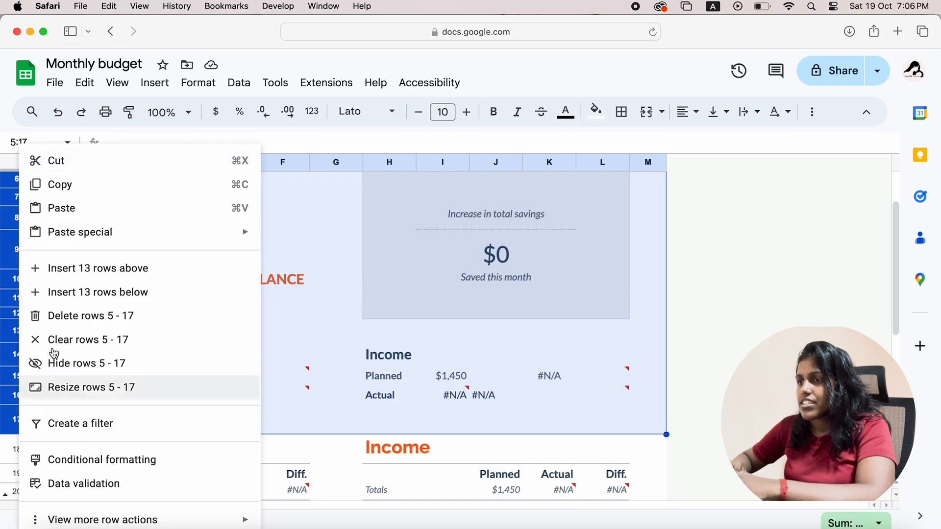
pyautogui.click(58, 315)
pyautogui.scroll(1, 90, 336)
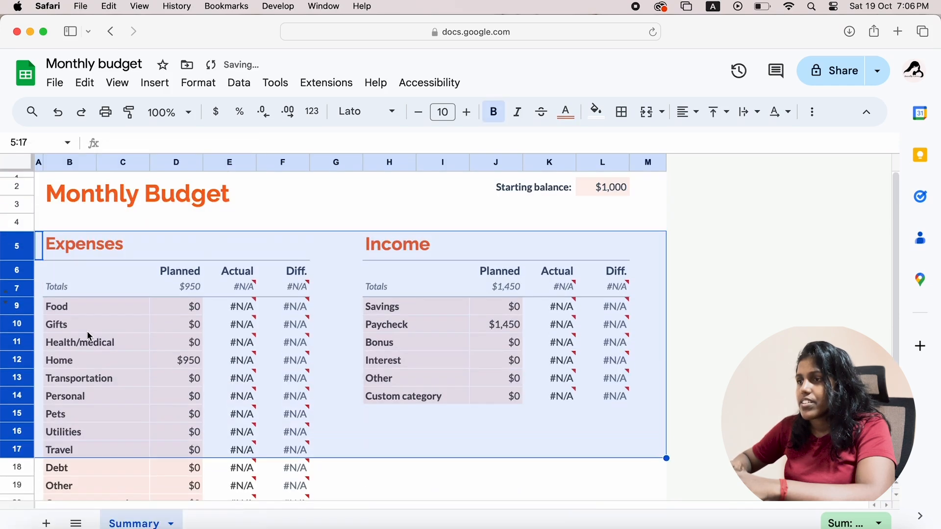
# Step: Reduce the height of empty row 4 above the Expenses heading
pyautogui.click(74, 269)
pyautogui.click(51, 244)
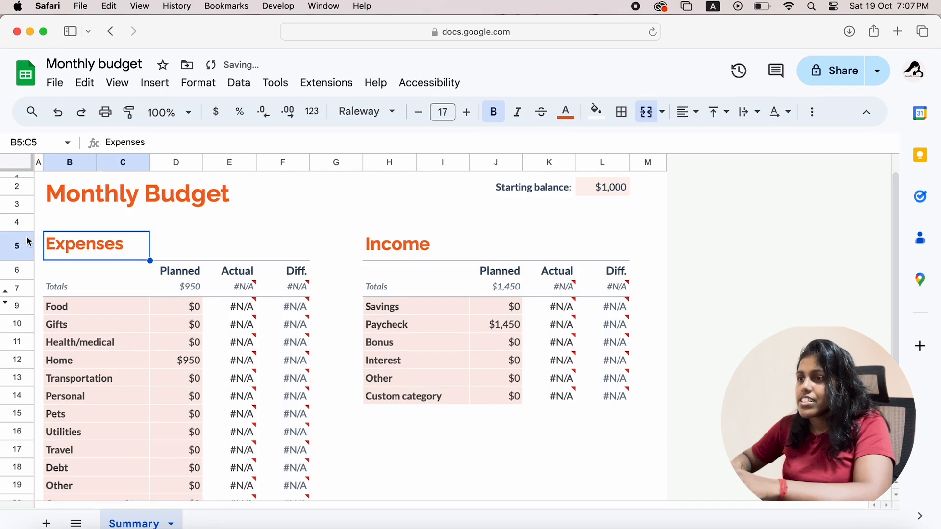
pyautogui.moveTo(19, 232); pyautogui.dragTo(18, 224)
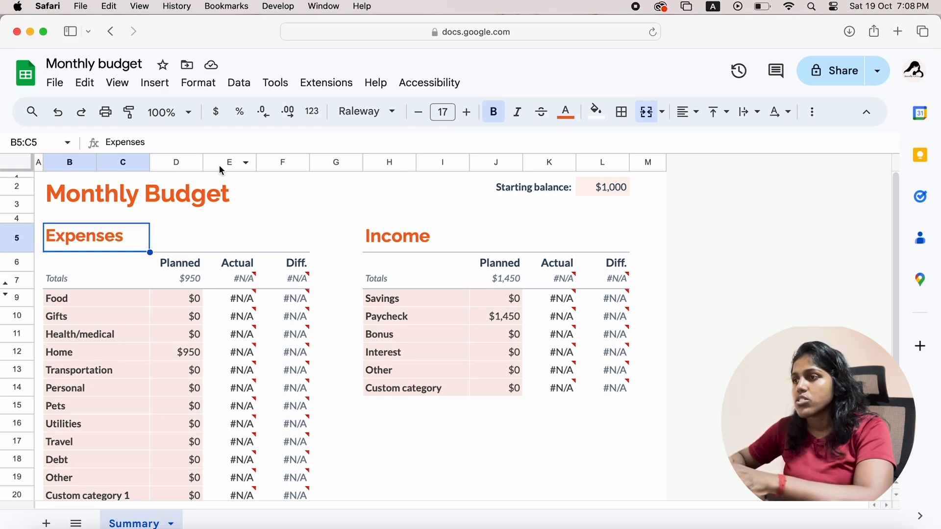
# Step: Delete columns E and F holding the Actual and Diff. values of the Expenses table
pyautogui.moveTo(226, 162); pyautogui.dragTo(285, 162)
pyautogui.rightClick(286, 162)
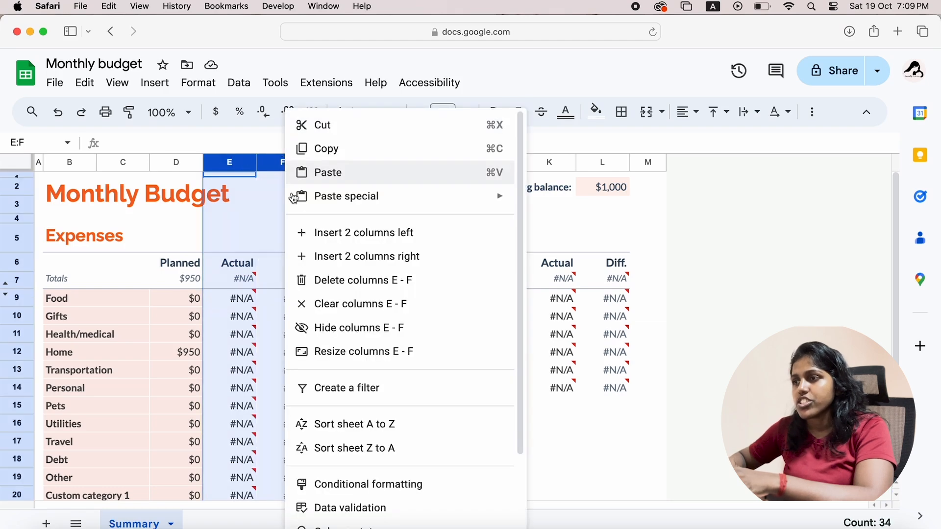
pyautogui.click(313, 279)
# Step: Change the Expenses table's Planned header in cell D6 to Spent
pyautogui.click(185, 274)
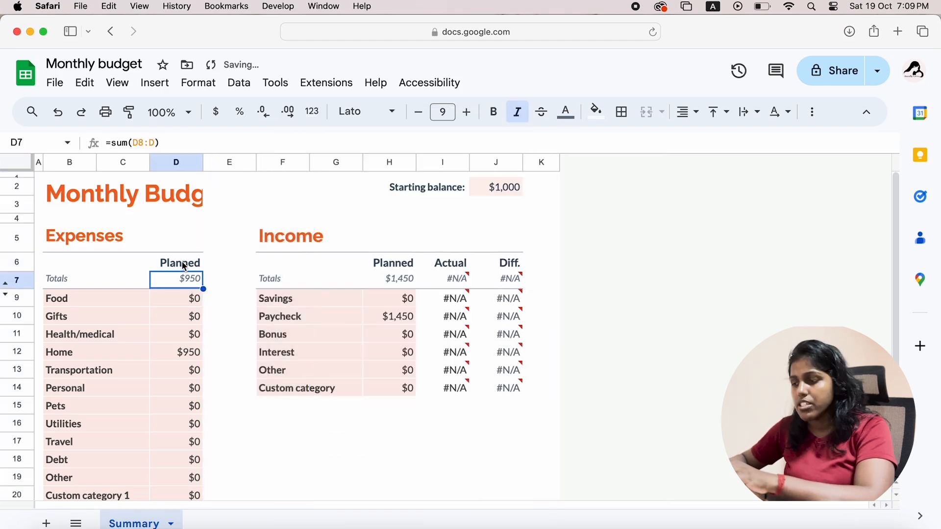
pyautogui.click(183, 266)
pyautogui.write('Spent')
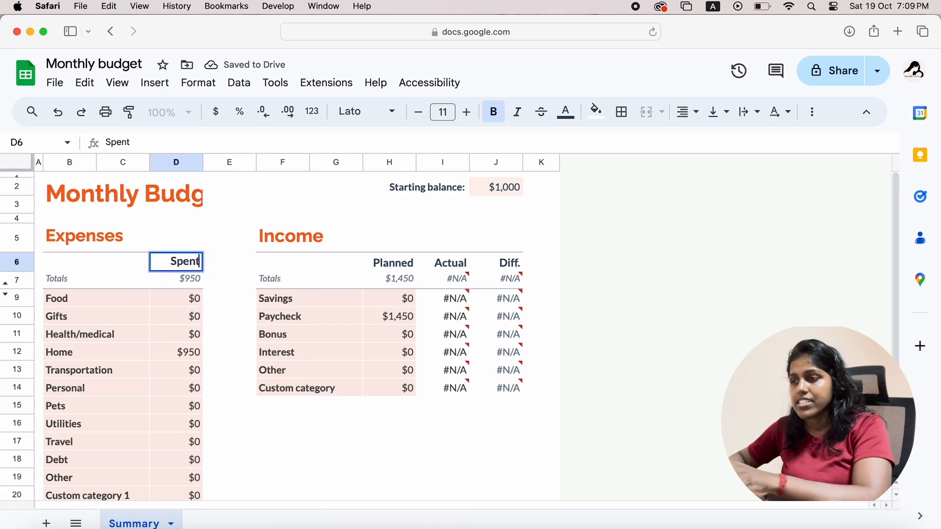
pyautogui.press('Return')
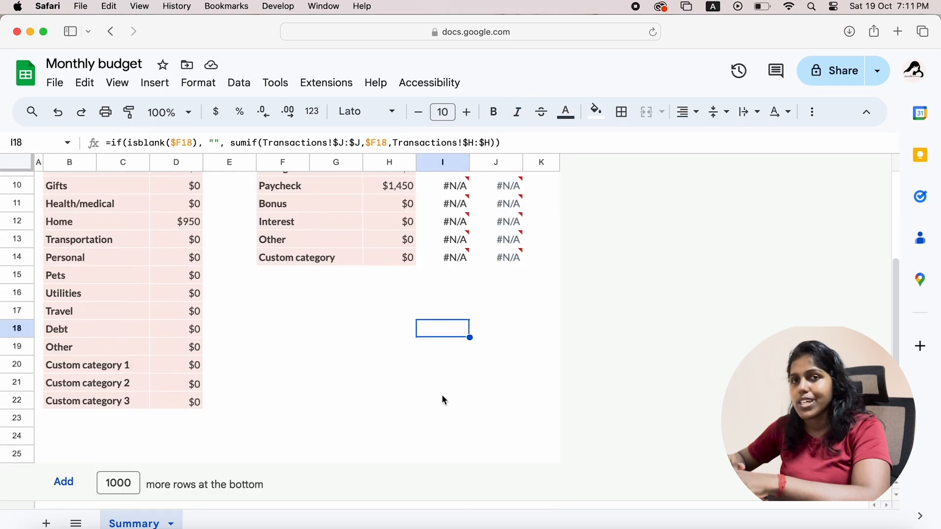
pyautogui.click(444, 401)
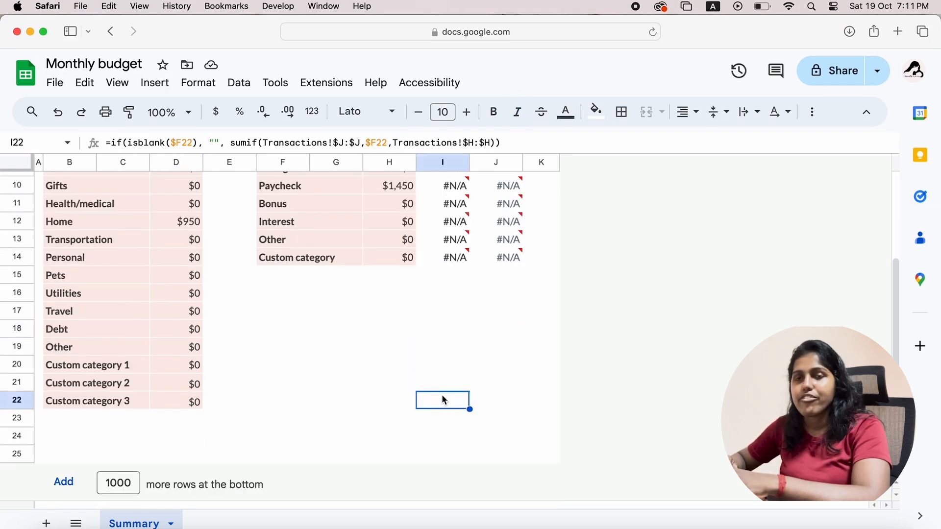
pyautogui.moveTo(431, 268)
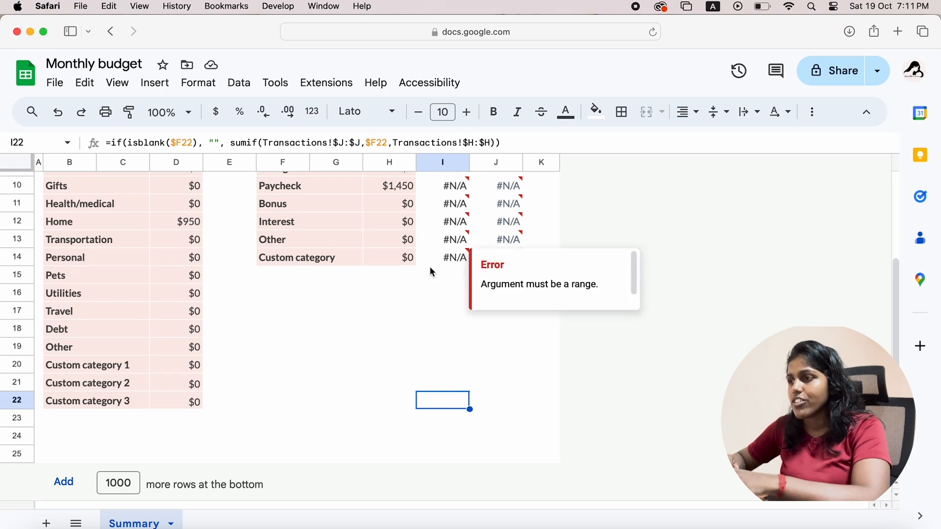
pyautogui.scroll(5, 430, 268)
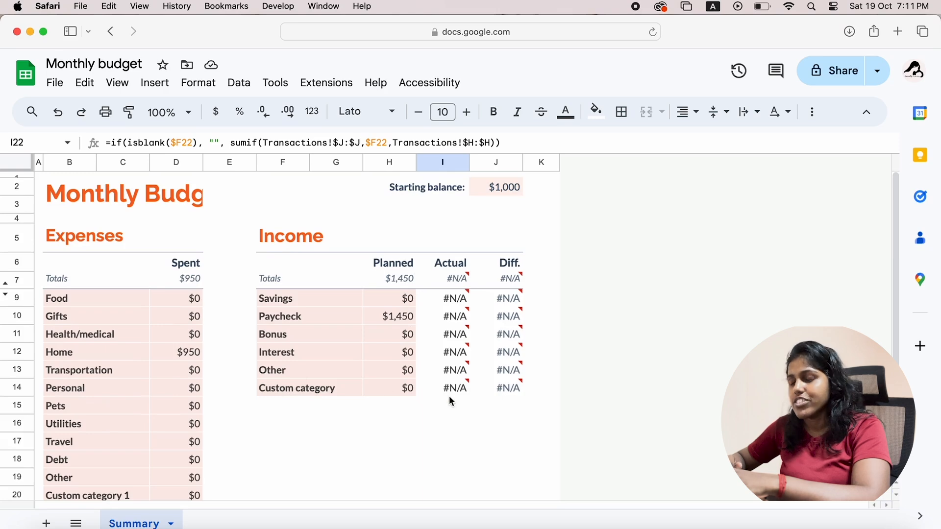
pyautogui.moveTo(450, 398)
pyautogui.scroll(-5, 413, 337)
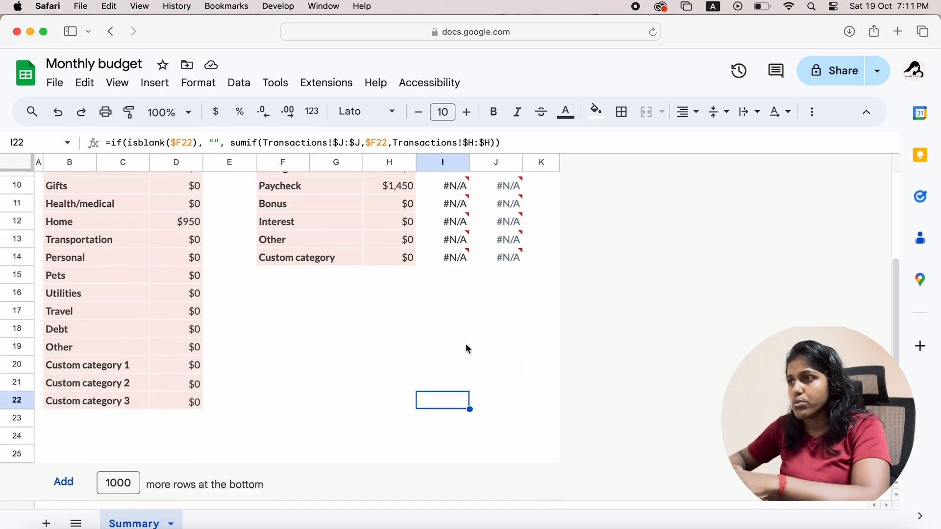
# Step: Delete the cells F2:J22 containing the starting balance and the Income table, shifting the remaining cells up
pyautogui.scroll(5, 465, 342)
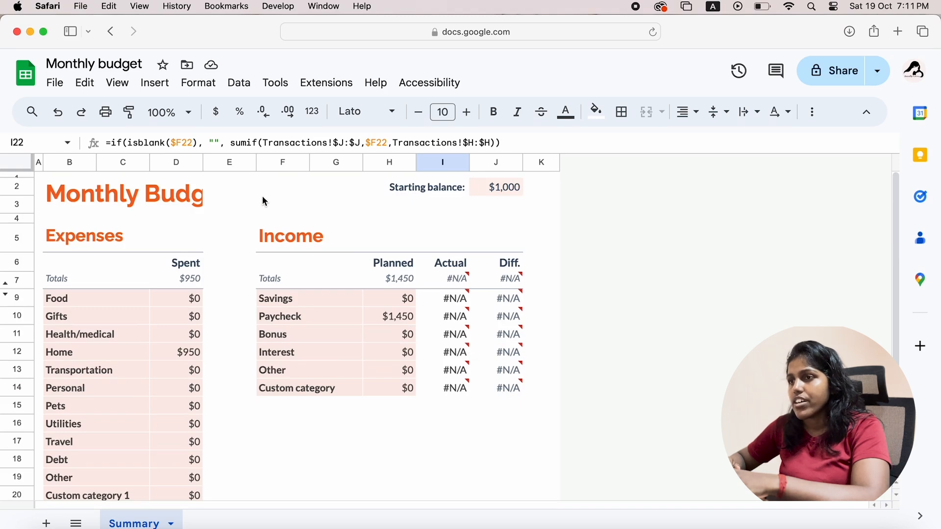
pyautogui.moveTo(273, 191); pyautogui.dragTo(497, 404)
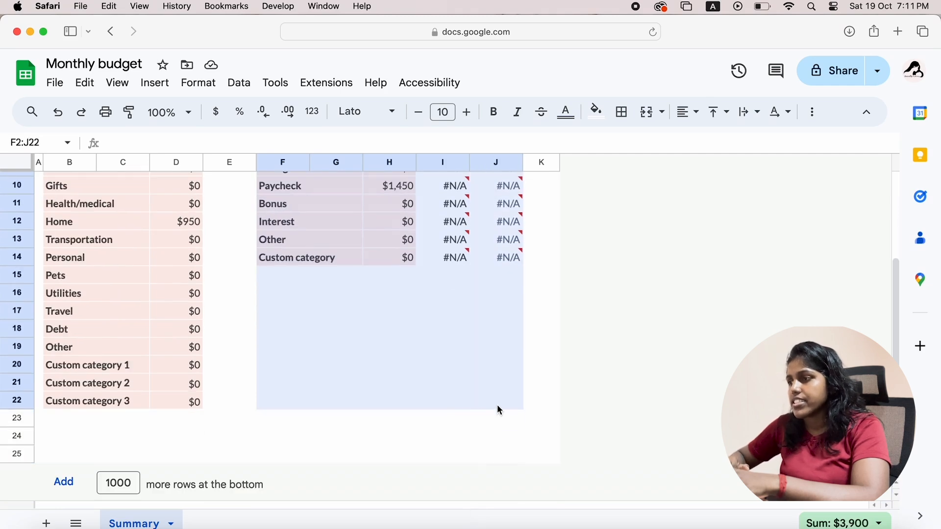
pyautogui.rightClick(482, 373)
pyautogui.moveTo(527, 365)
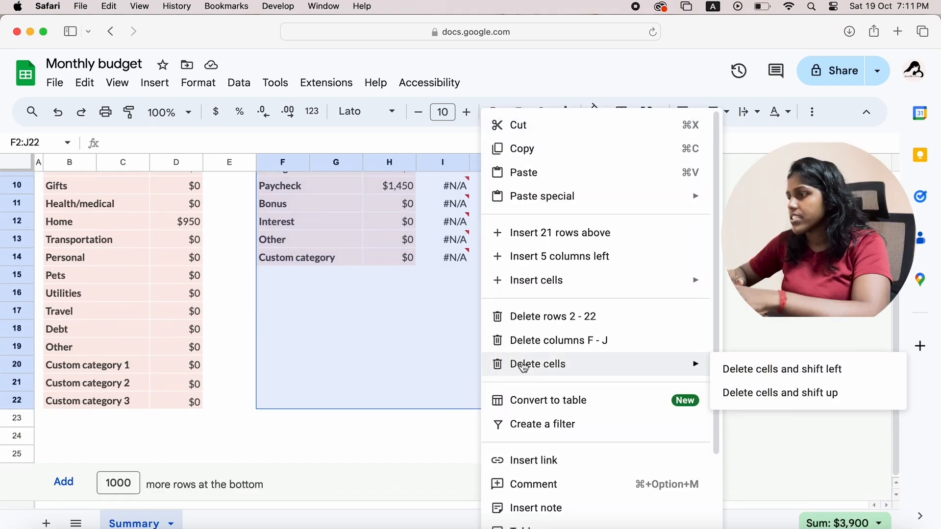
pyautogui.click(747, 402)
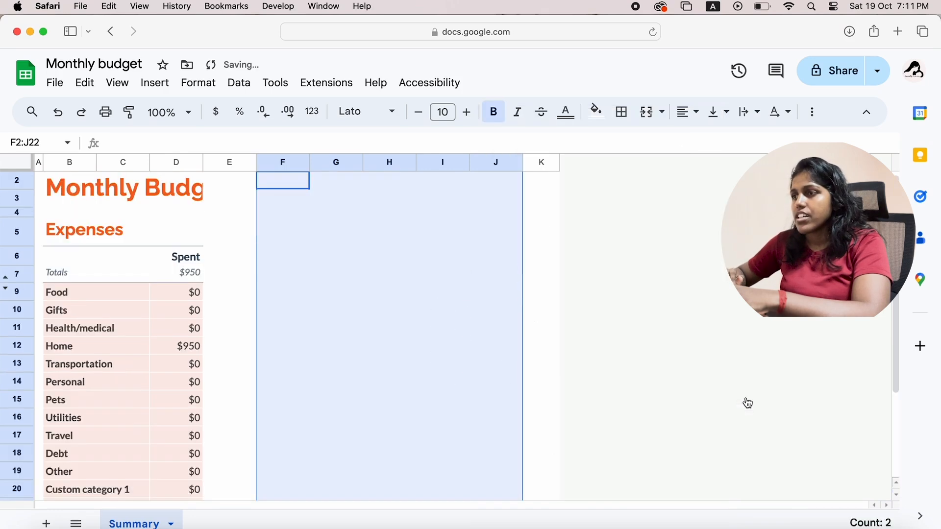
# Step: Merge cells B2:E3 so the Monthly Budget title fits in full
pyautogui.click(414, 345)
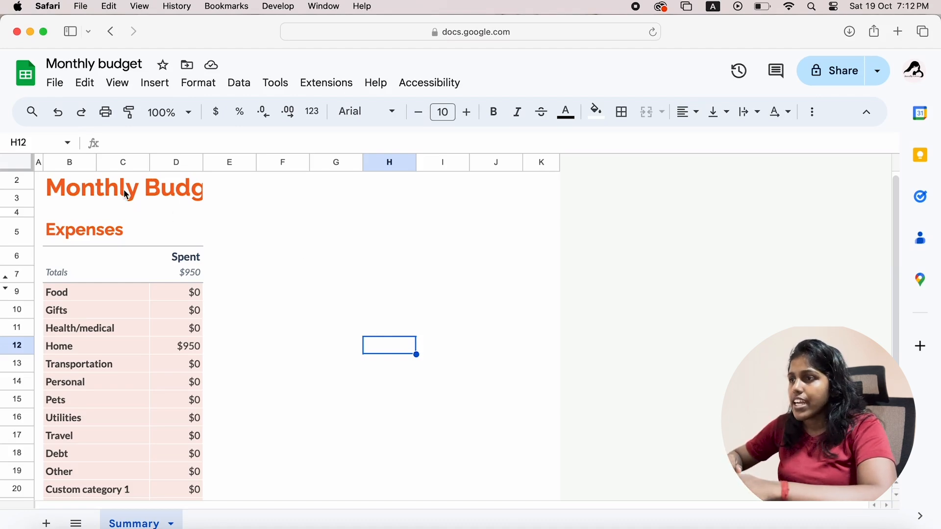
pyautogui.moveTo(126, 195); pyautogui.dragTo(227, 191)
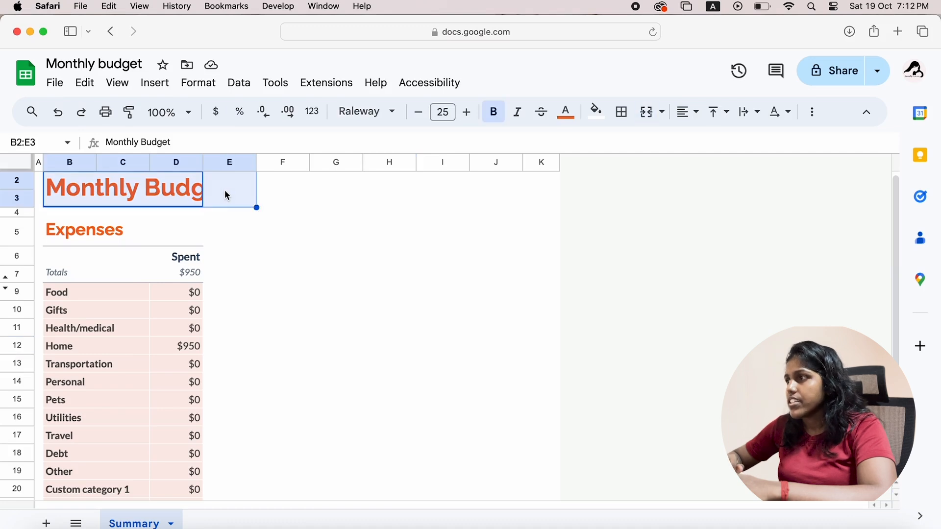
pyautogui.click(650, 113)
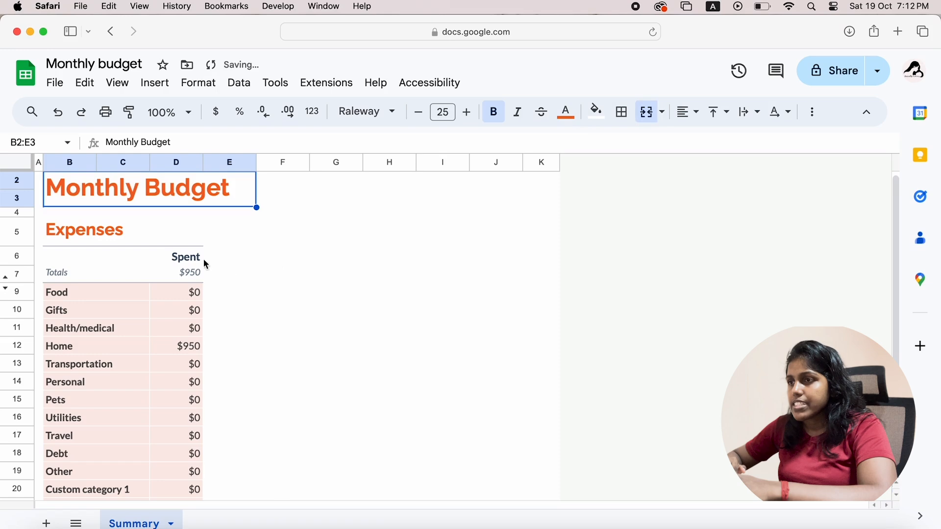
# Step: Delete rows 20 to 22 holding the three custom categories of the Expenses table
pyautogui.scroll(-3, 182, 282)
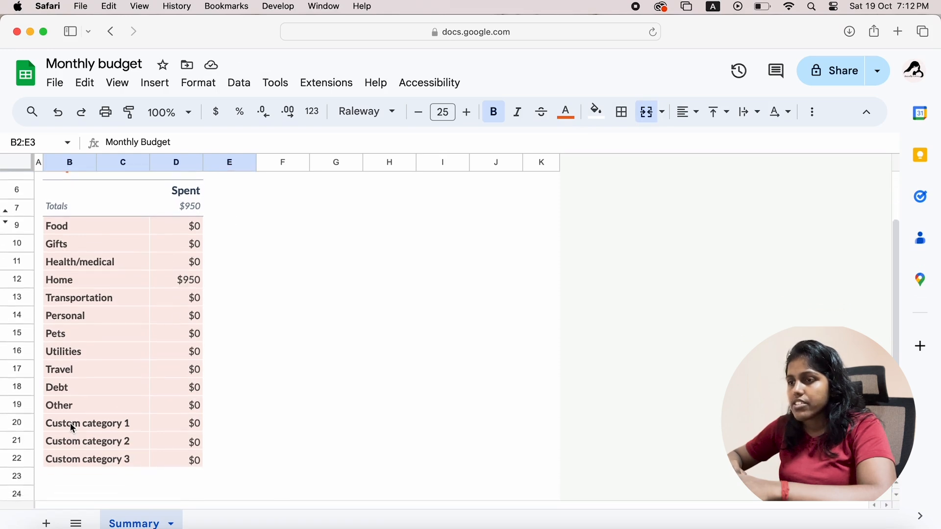
pyautogui.click(15, 422)
pyautogui.moveTo(15, 422); pyautogui.dragTo(13, 460)
pyautogui.rightClick(13, 460)
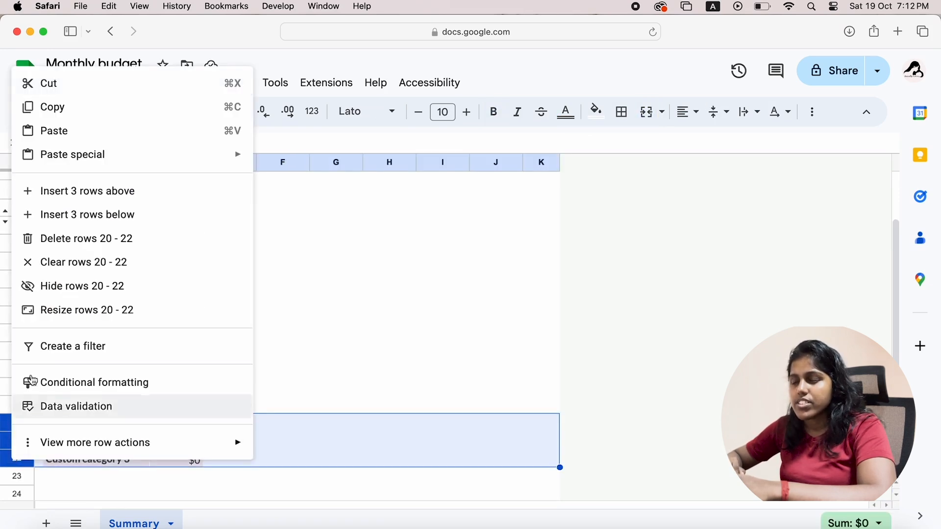
pyautogui.click(58, 238)
pyautogui.click(77, 263)
pyautogui.scroll(2, 78, 264)
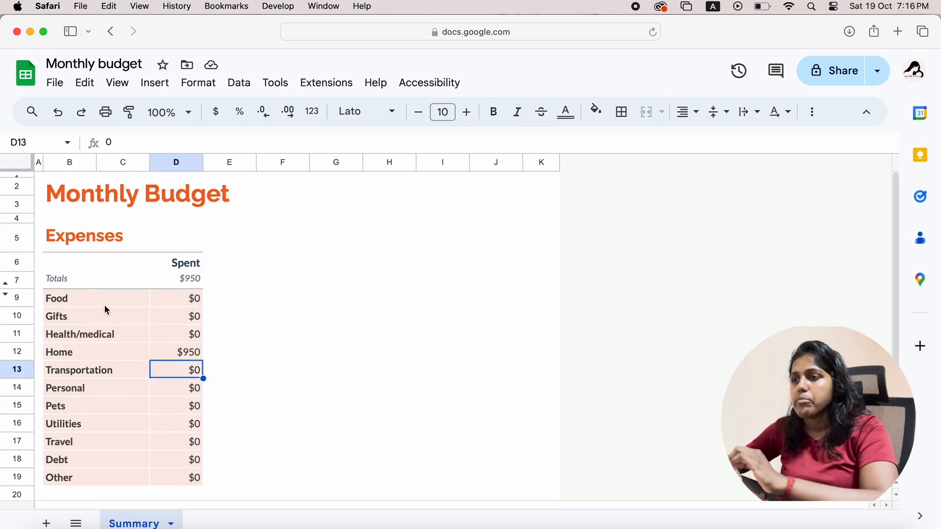
# Step: Insert a chart based on the expense categories and amounts in B9:D19
pyautogui.moveTo(80, 300); pyautogui.dragTo(176, 480)
pyautogui.click(153, 83)
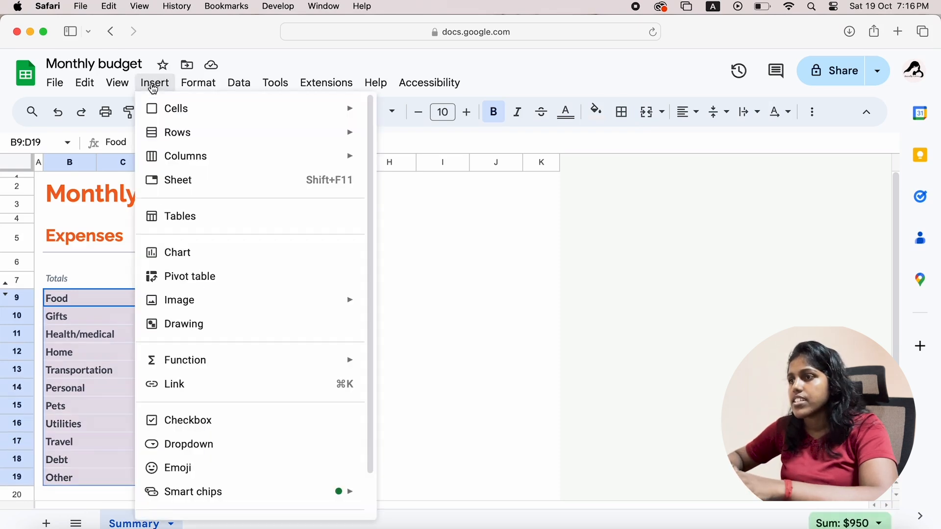
pyautogui.click(206, 253)
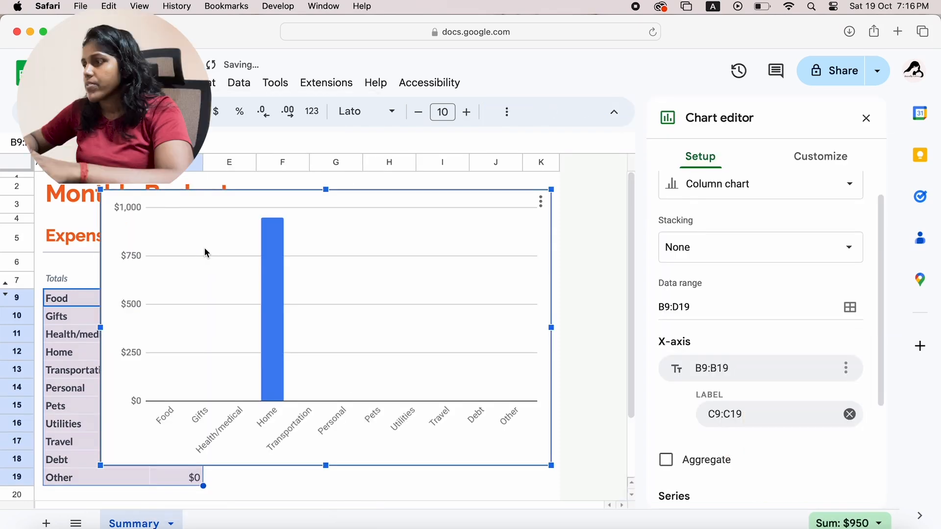
# Step: Change the chart type to a pie chart, and move and shrink the chart to fit beside the Expenses table
pyautogui.scroll(1, 758, 208)
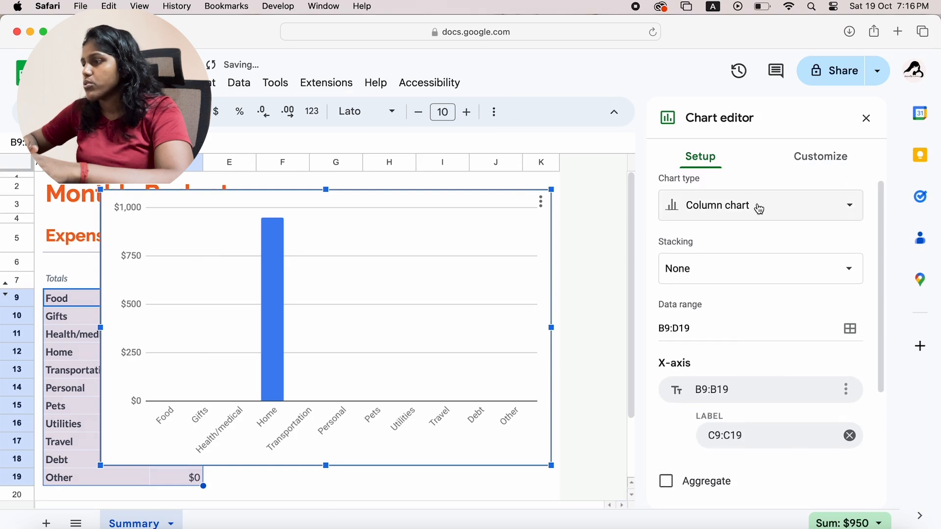
pyautogui.click(758, 205)
pyautogui.scroll(-3, 724, 311)
pyautogui.scroll(-3, 723, 307)
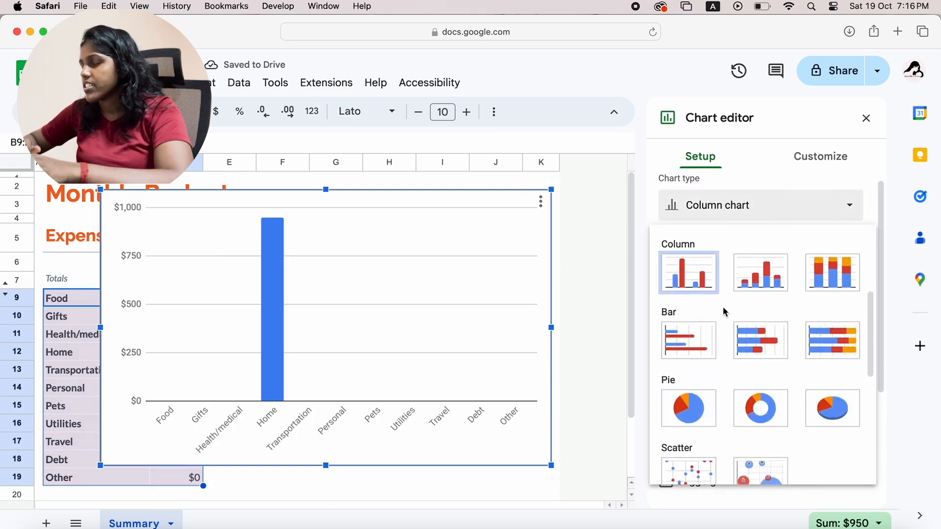
pyautogui.click(699, 385)
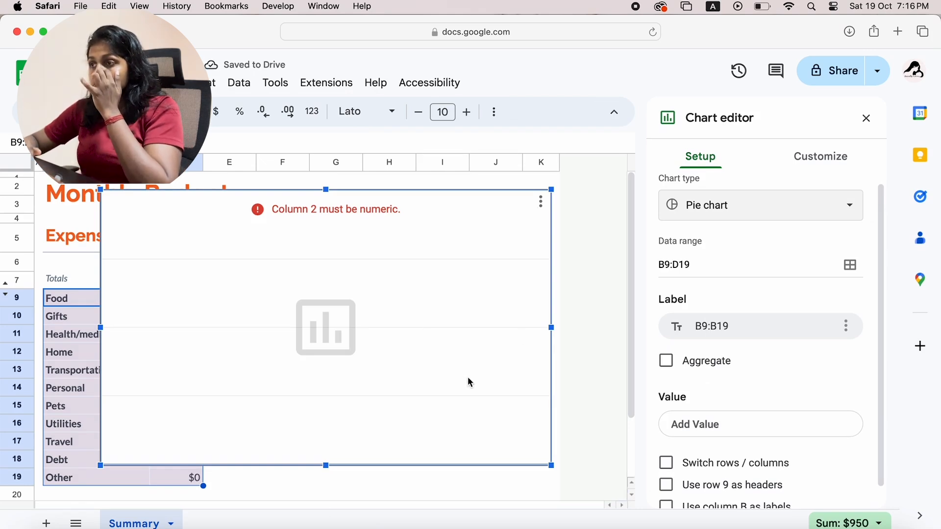
pyautogui.moveTo(222, 227); pyautogui.dragTo(230, 235)
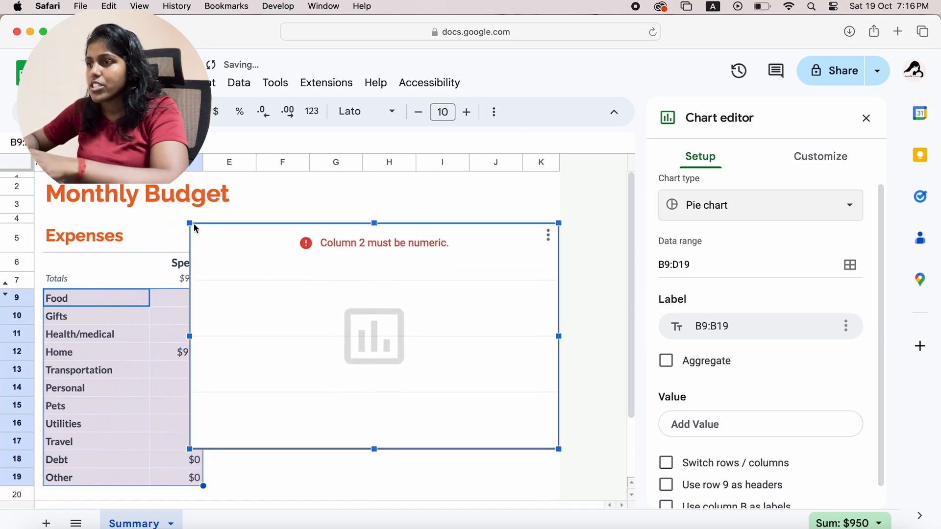
pyautogui.moveTo(188, 222); pyautogui.dragTo(253, 247)
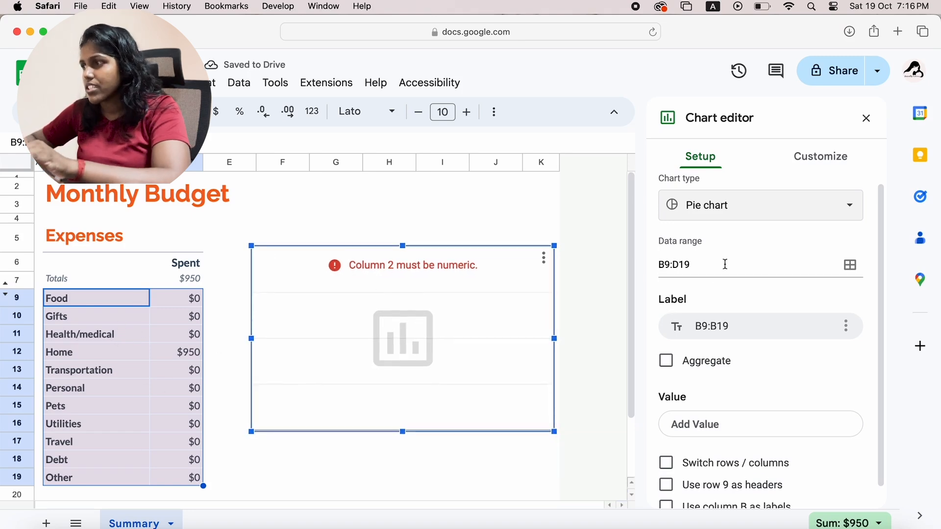
# Step: Set the pie chart's data range to B9:B19 and D9:D19, and make the chart slightly smaller
pyautogui.click(851, 266)
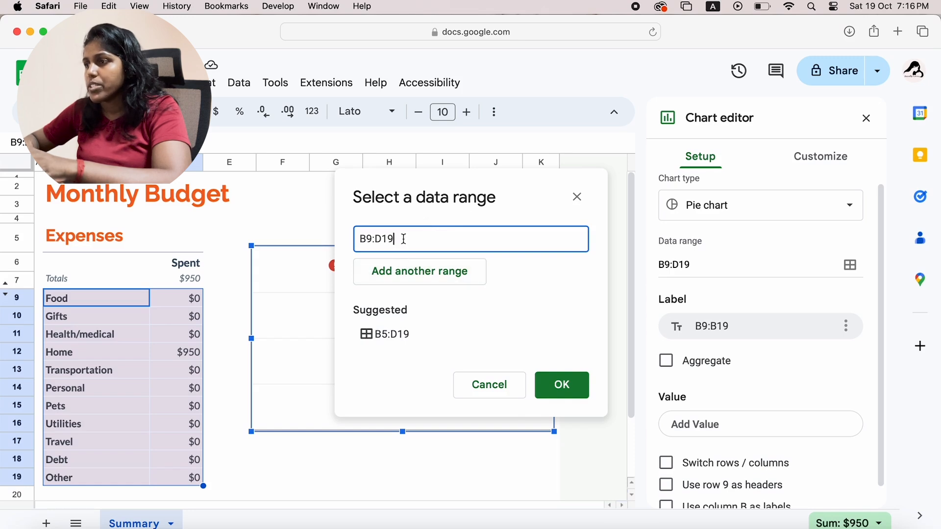
pyautogui.press('Left')
pyautogui.press('Left')
pyautogui.press('BackSpace')
pyautogui.write('B')
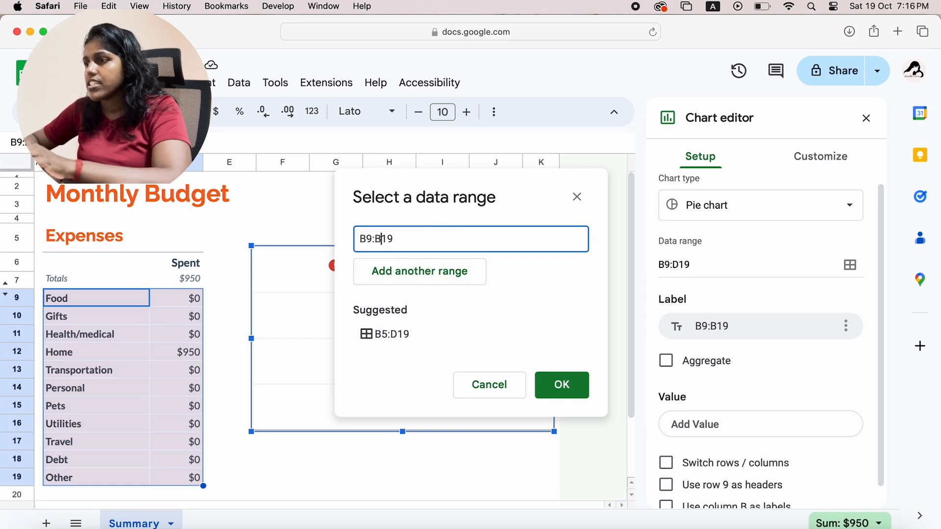
pyautogui.click(409, 272)
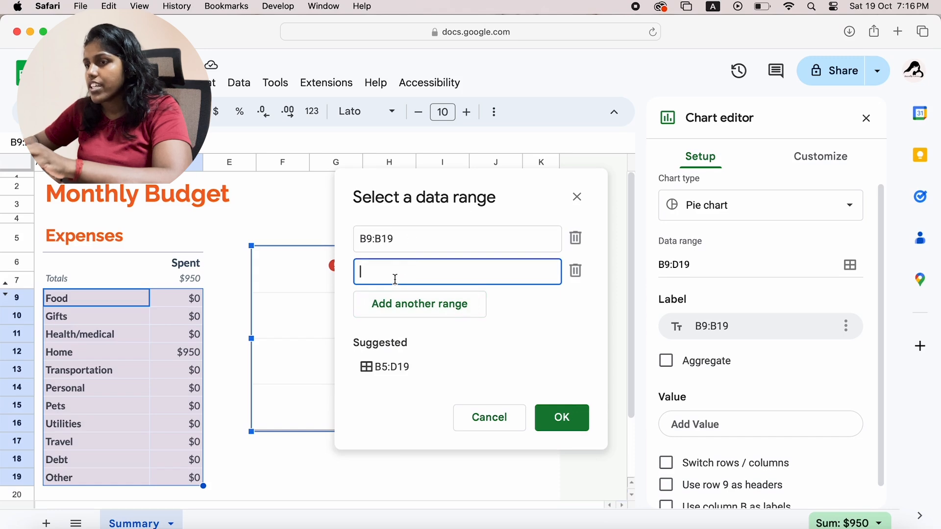
pyautogui.write('D9:')
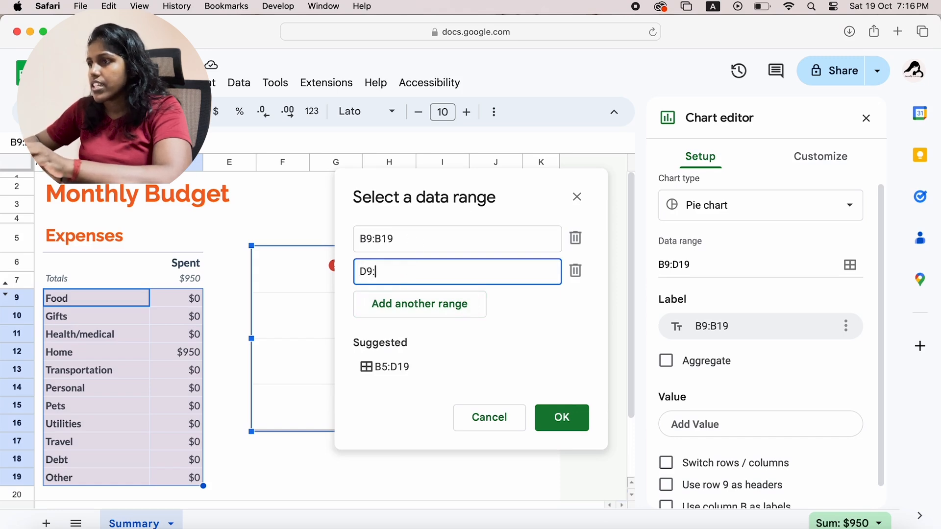
pyautogui.write('D19')
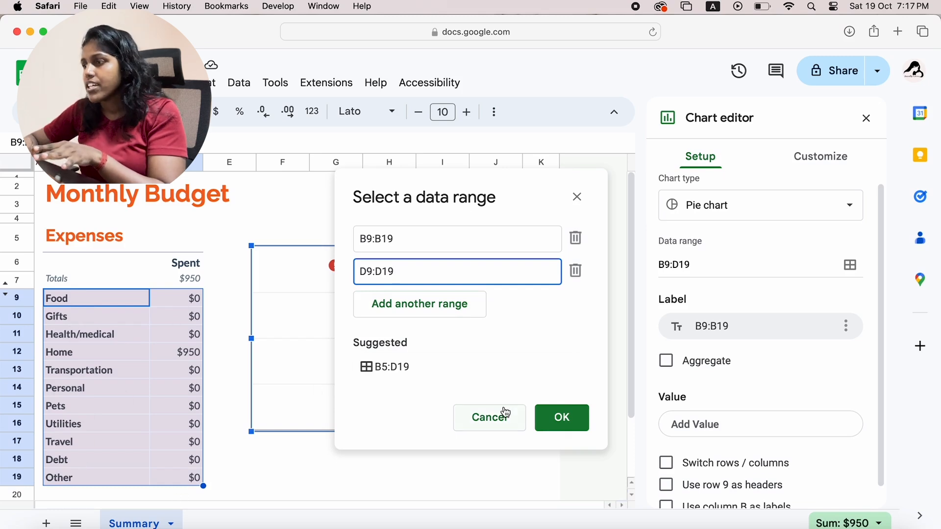
pyautogui.click(555, 419)
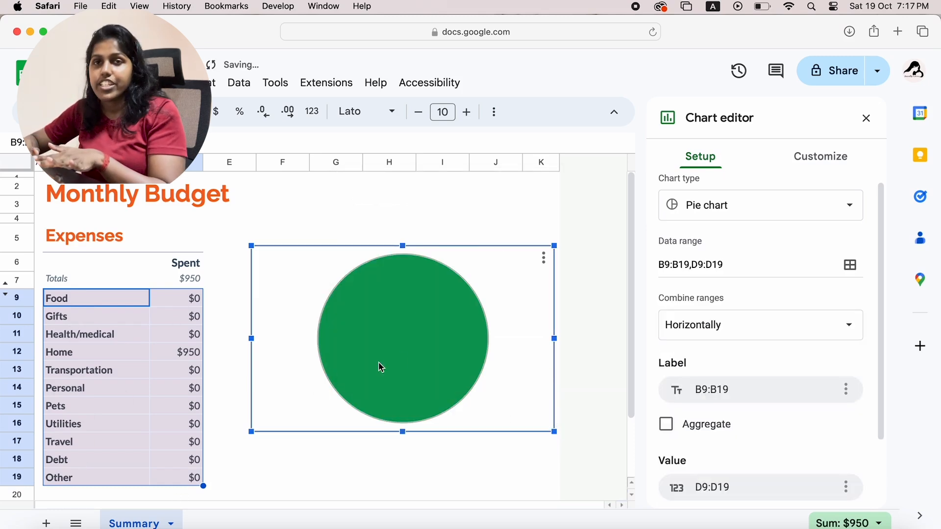
pyautogui.moveTo(554, 435); pyautogui.dragTo(514, 421)
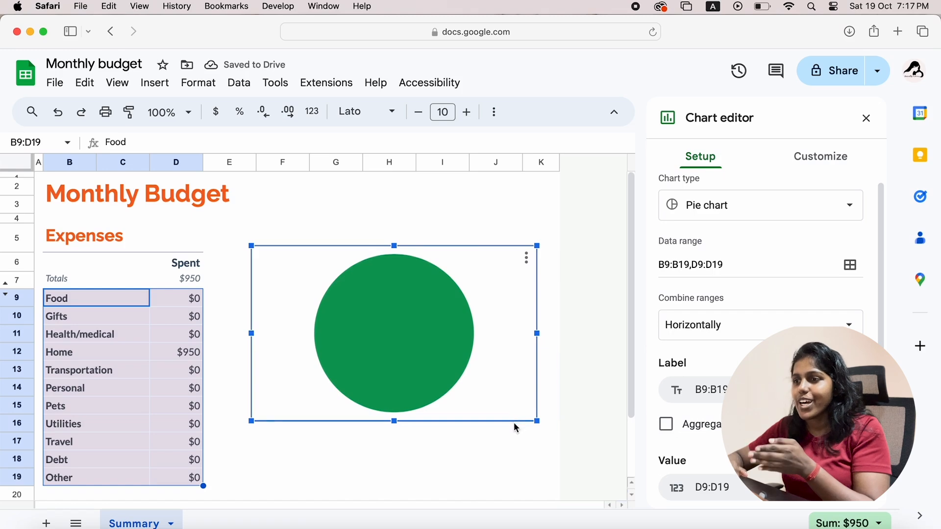
# Step: Enter 200 as the Spent amount for Pets in cell D15
pyautogui.click(180, 365)
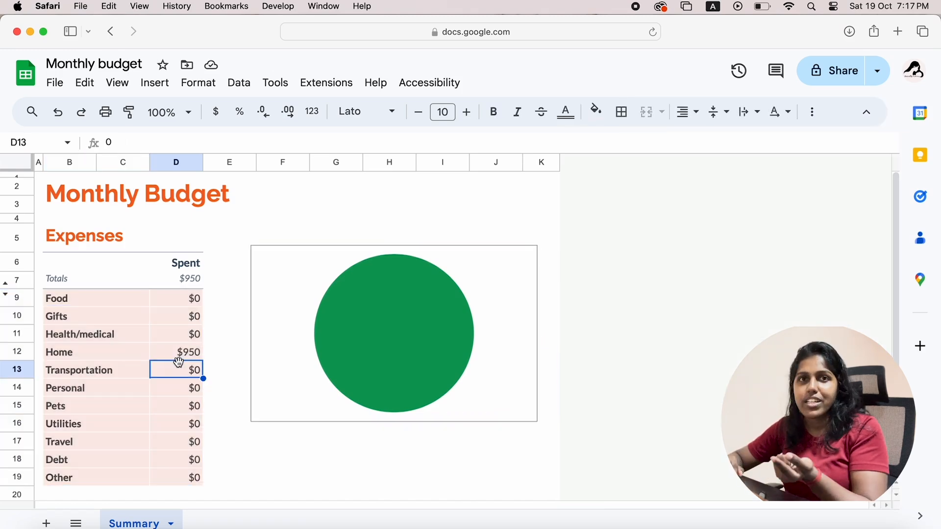
pyautogui.click(179, 410)
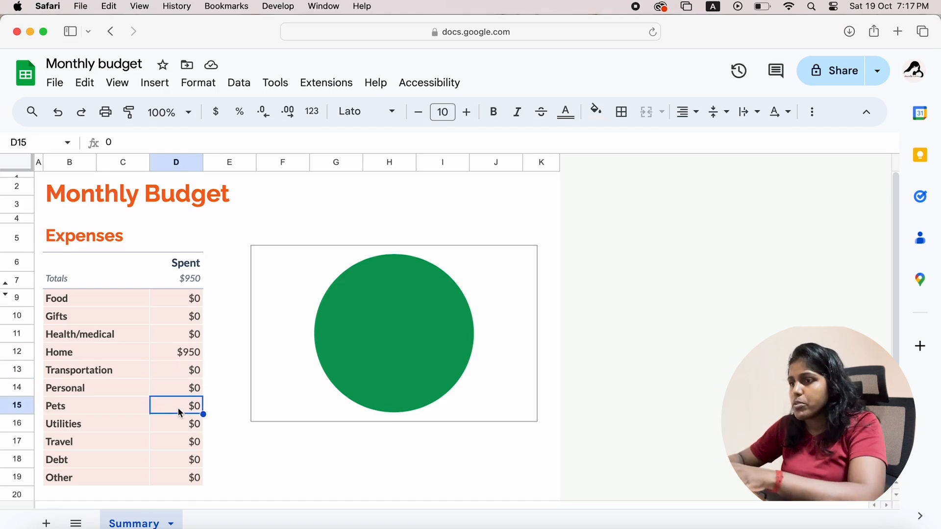
pyautogui.write('200')
pyautogui.press('Return')
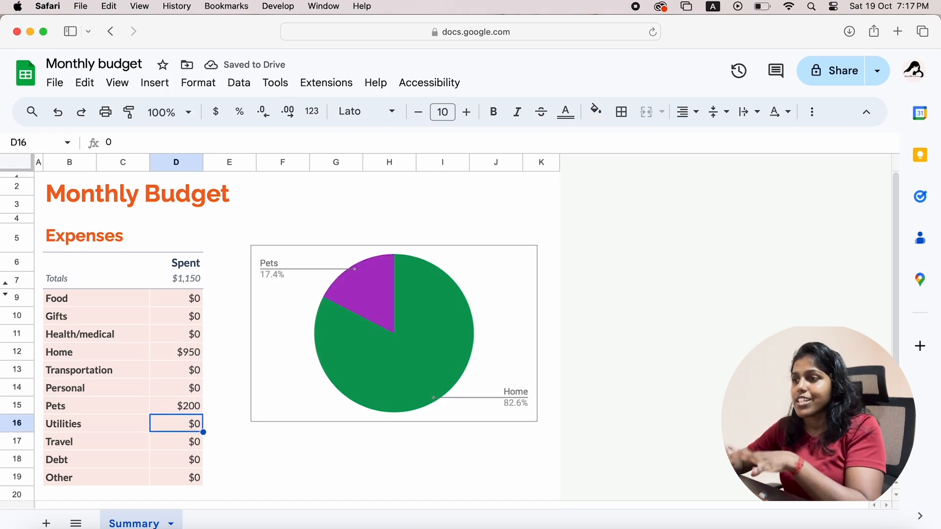
# Step: Enter the label Month in cell H2 above the pie chart
pyautogui.click(391, 196)
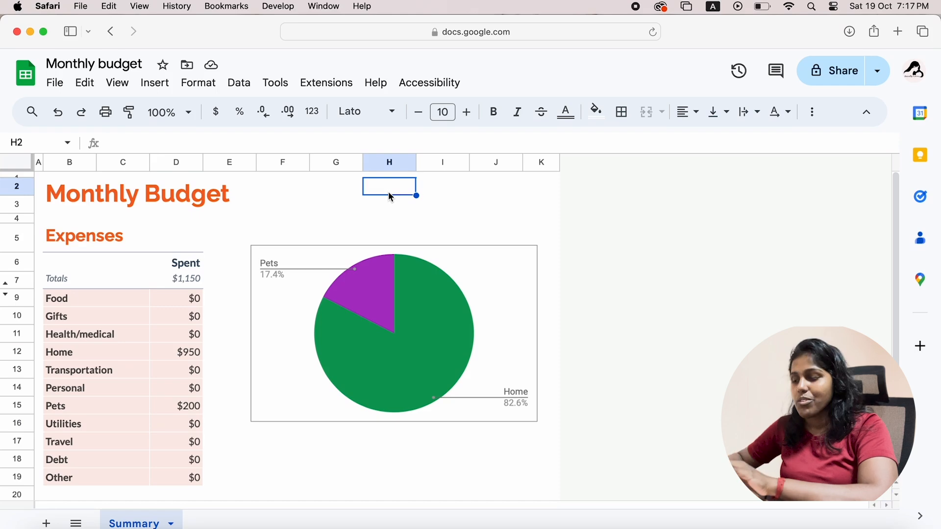
pyautogui.write('Month')
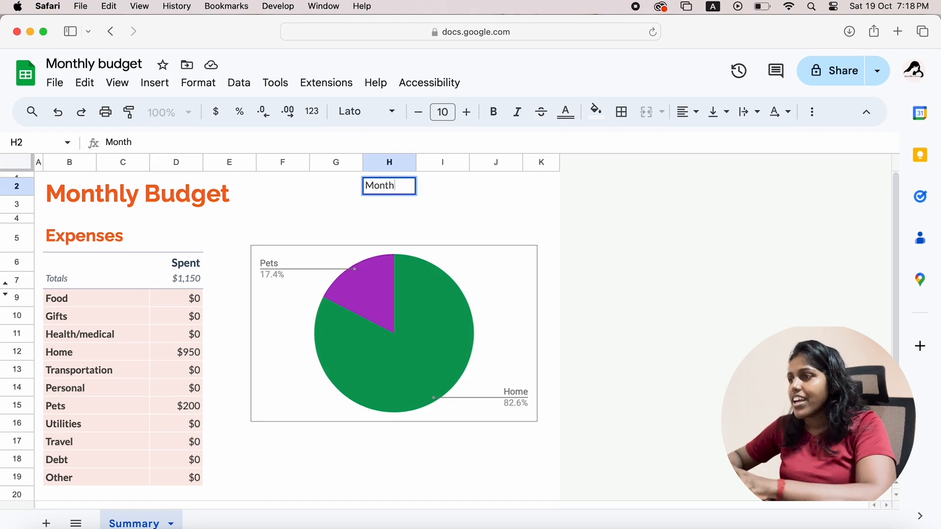
pyautogui.press('Tab')
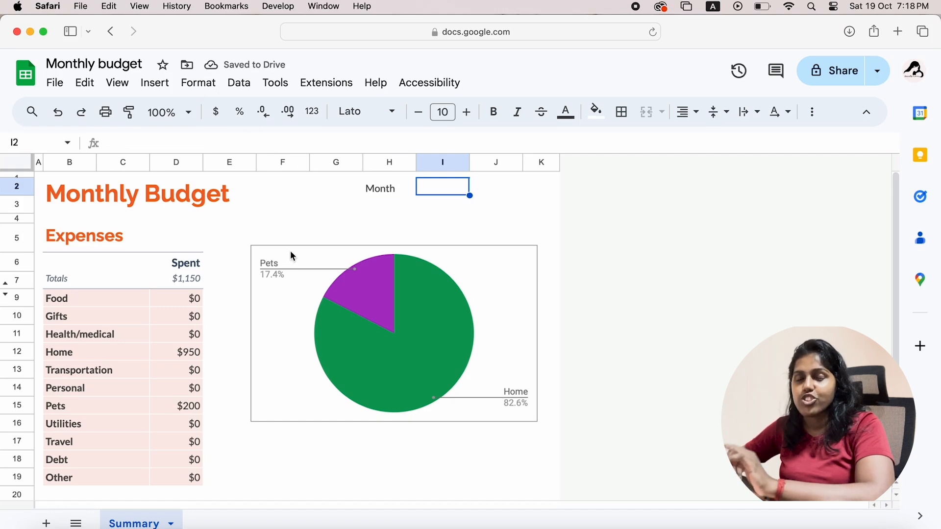
# Step: Insert a dropdown in cell I2 next to the Month label
pyautogui.click(156, 83)
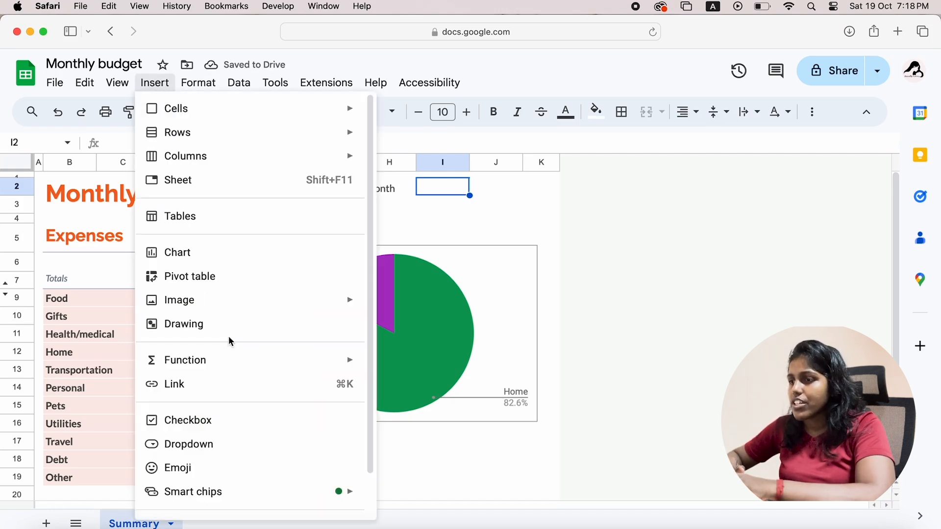
pyautogui.scroll(-1, 228, 343)
pyautogui.click(227, 395)
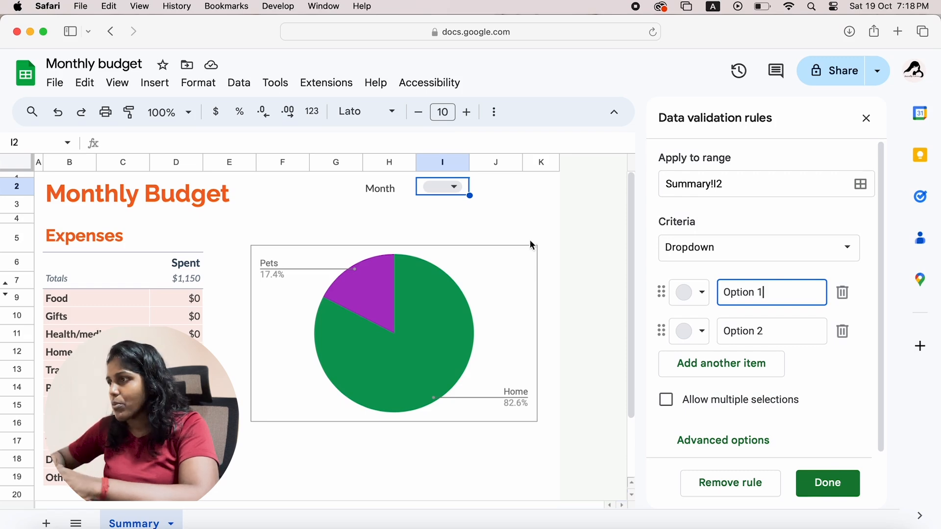
# Step: Insert one column to the right of column K and enter Jan in cell L5
pyautogui.rightClick(538, 166)
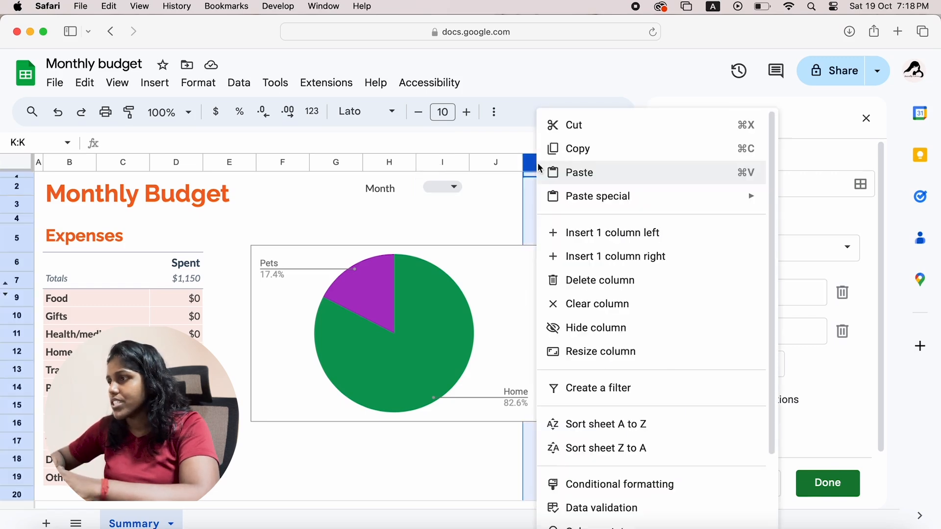
pyautogui.click(550, 255)
pyautogui.click(577, 248)
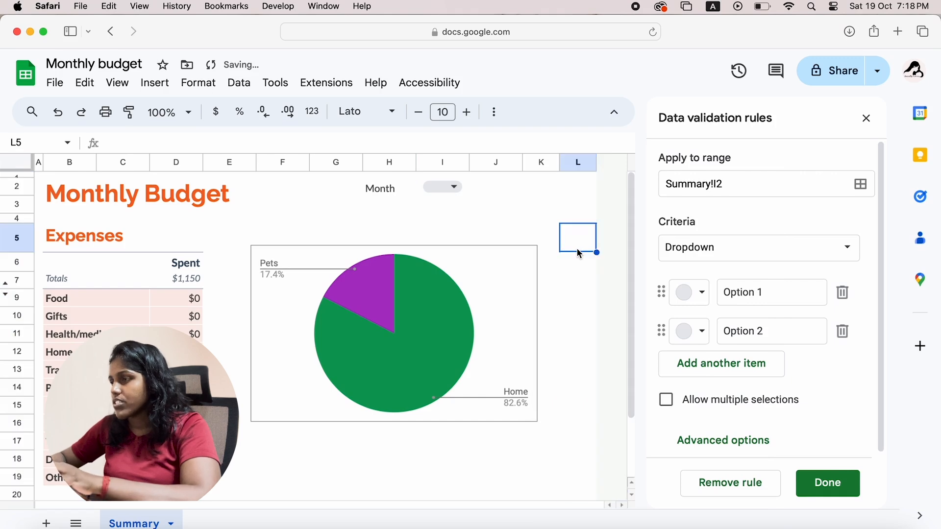
pyautogui.write('Jan')
pyautogui.press('Return')
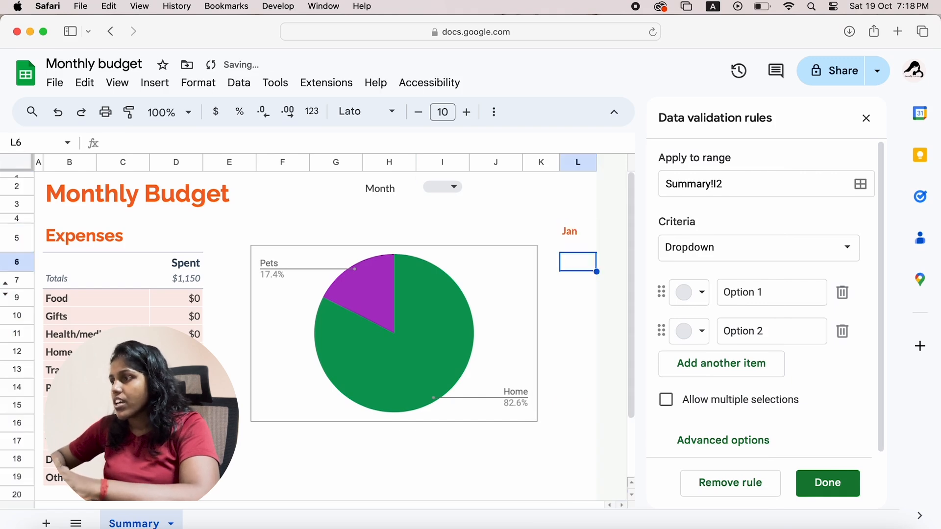
# Step: Autofill the months from Jan in L5 down column L through Dec, and clear the surplus months in L17:L18
pyautogui.click(579, 230)
pyautogui.moveTo(596, 253); pyautogui.dragTo(582, 460)
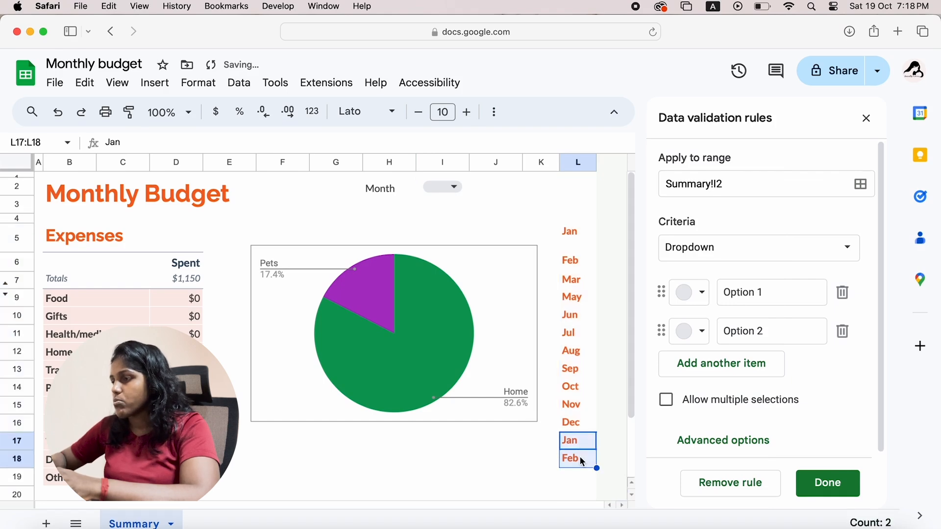
pyautogui.press('Delete')
# Step: Change the I2 dropdown rule to Dropdown (from a range), use Summary!L5:L16 as its source, and save the rule
pyautogui.click(745, 266)
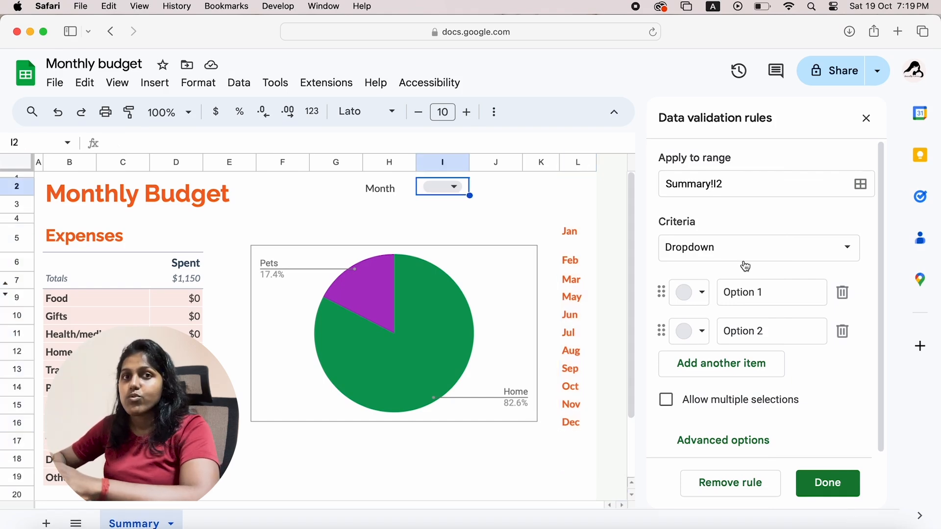
pyautogui.click(792, 253)
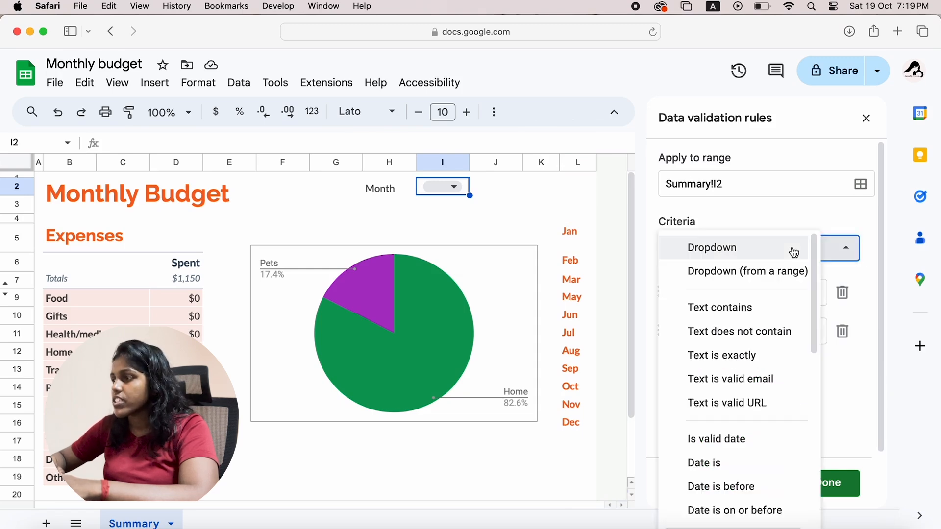
pyautogui.click(778, 274)
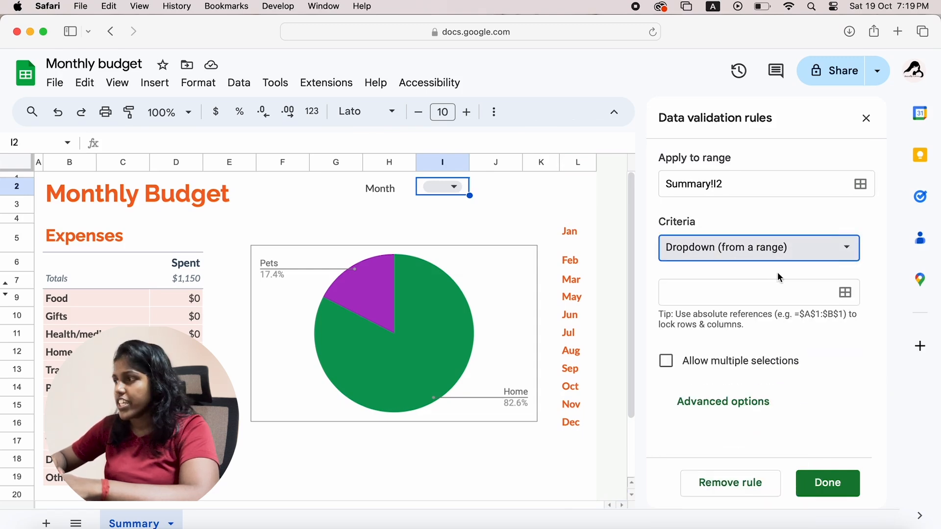
pyautogui.click(845, 293)
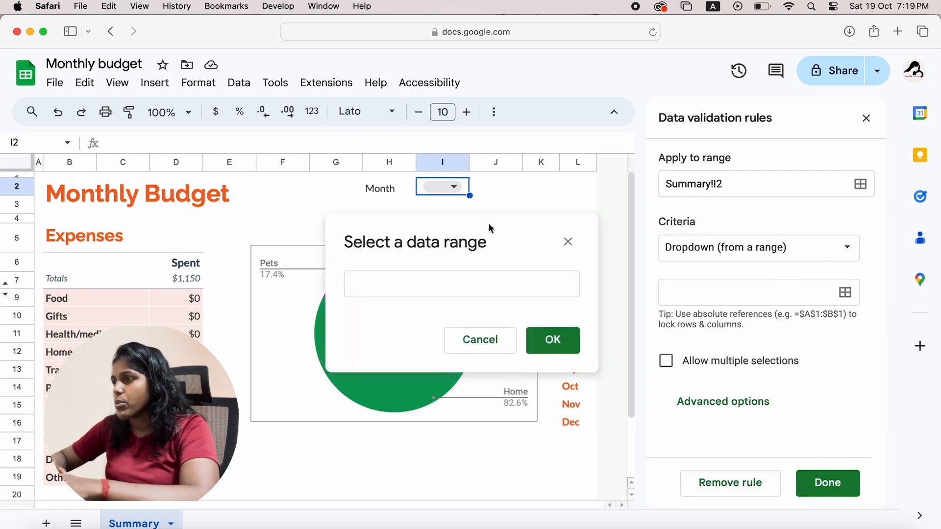
pyautogui.click(568, 236)
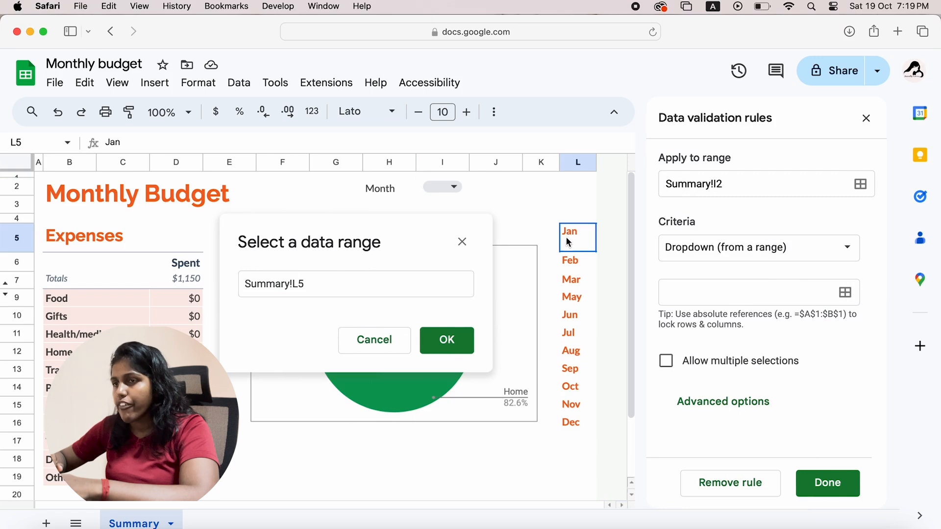
pyautogui.moveTo(569, 245); pyautogui.dragTo(583, 424)
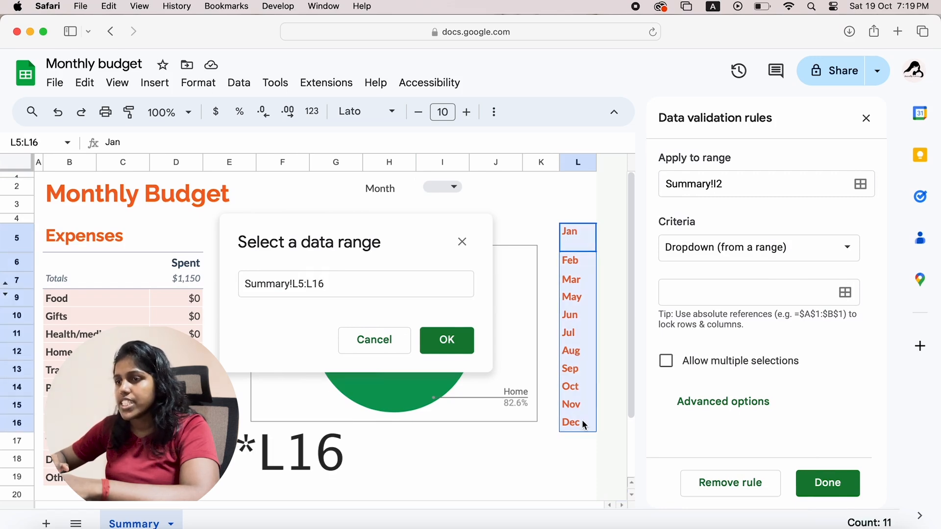
pyautogui.click(446, 344)
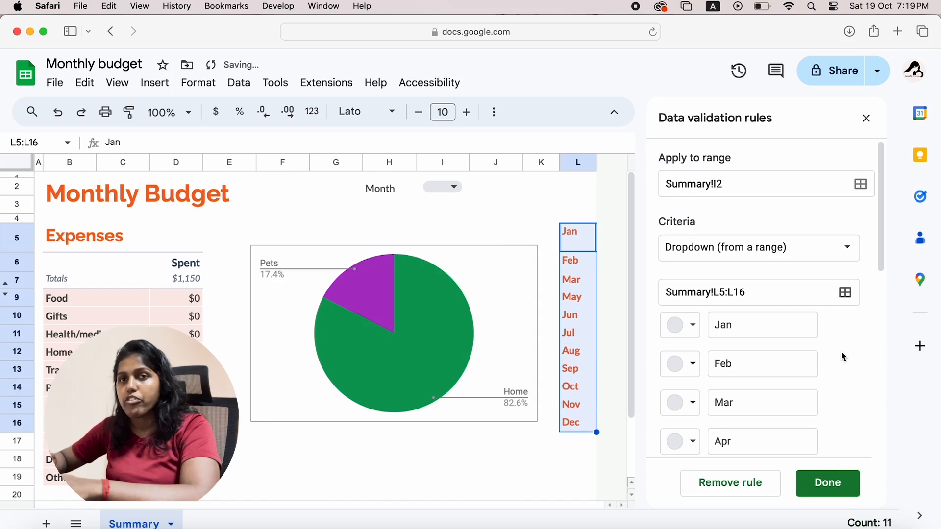
pyautogui.click(828, 482)
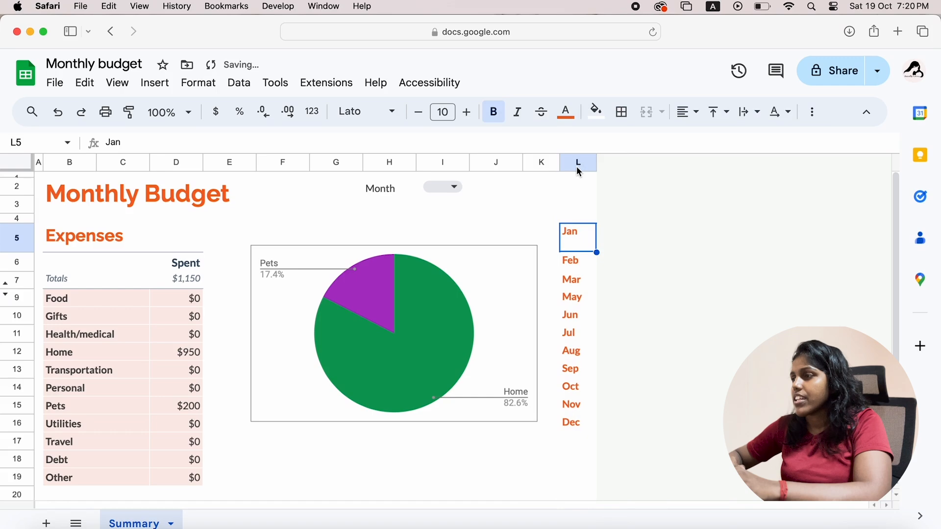
# Step: Hide column L containing the list of months
pyautogui.rightClick(576, 166)
pyautogui.click(605, 329)
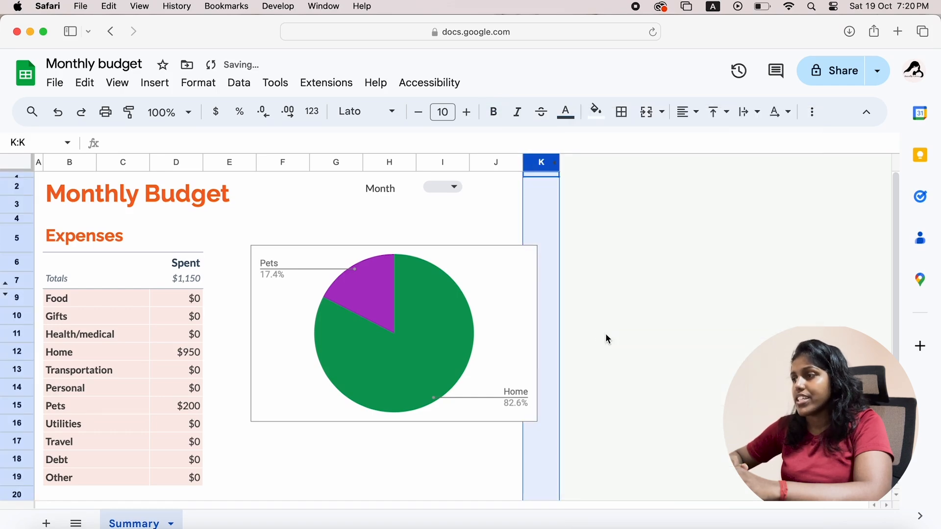
pyautogui.click(542, 230)
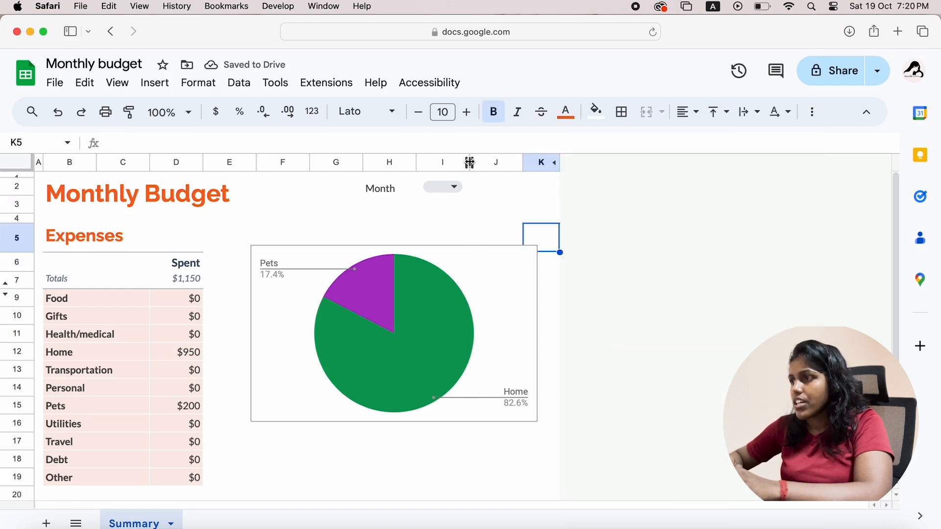
# Step: Choose Oct in the Month dropdown in cell I2
pyautogui.click(454, 187)
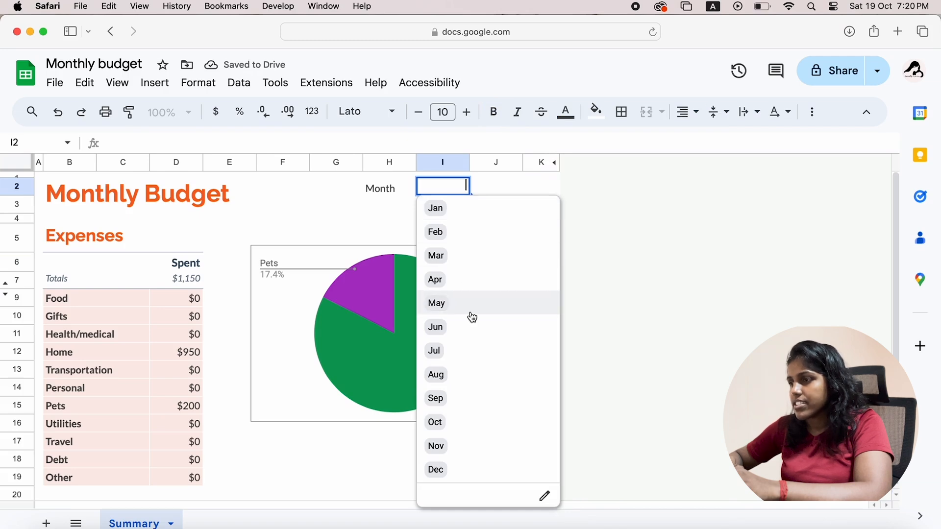
pyautogui.click(472, 420)
pyautogui.click(477, 240)
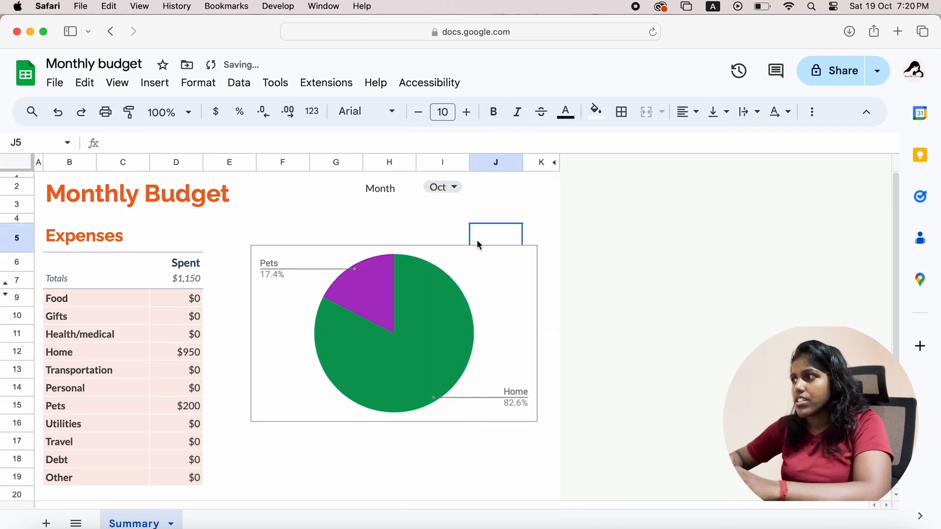
# Step: Set the font of the Month label and its dropdown in H2:I2 to Raleway
pyautogui.moveTo(390, 189); pyautogui.dragTo(438, 196)
pyautogui.click(392, 218)
pyautogui.click(389, 113)
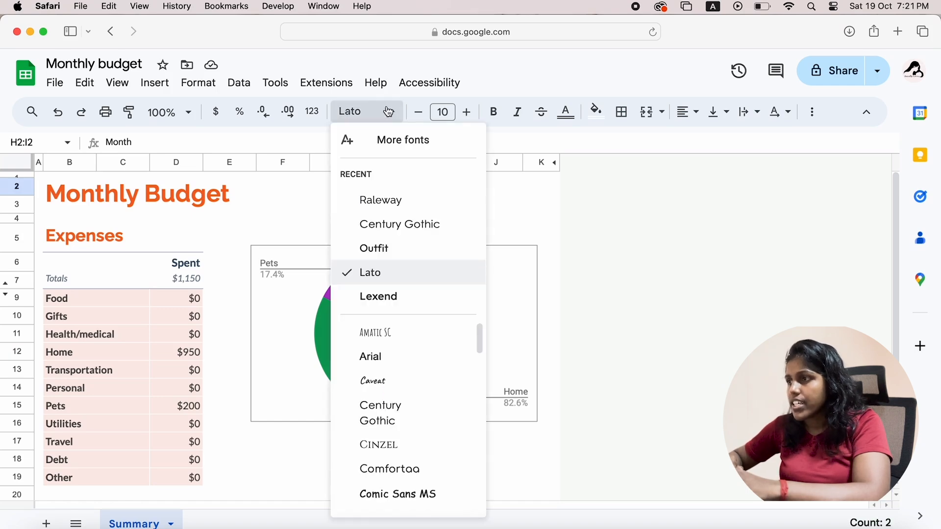
pyautogui.click(396, 199)
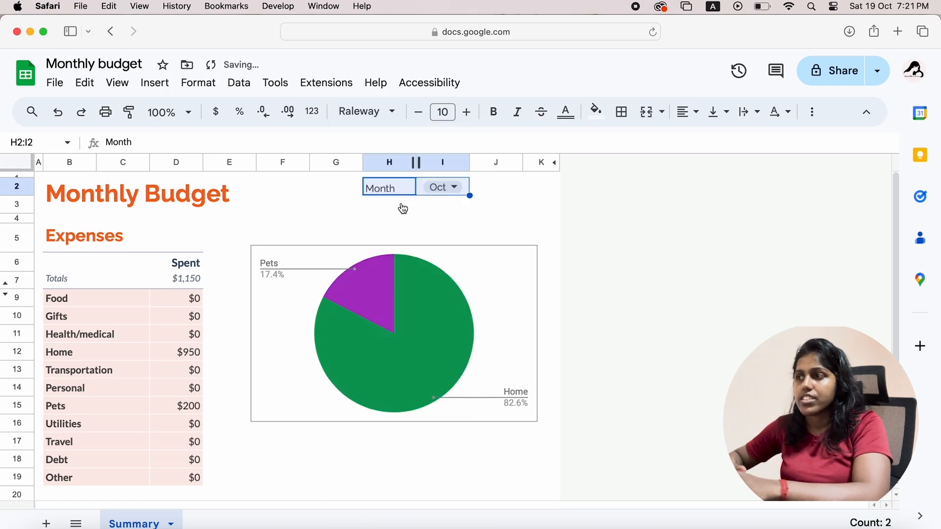
pyautogui.click(381, 212)
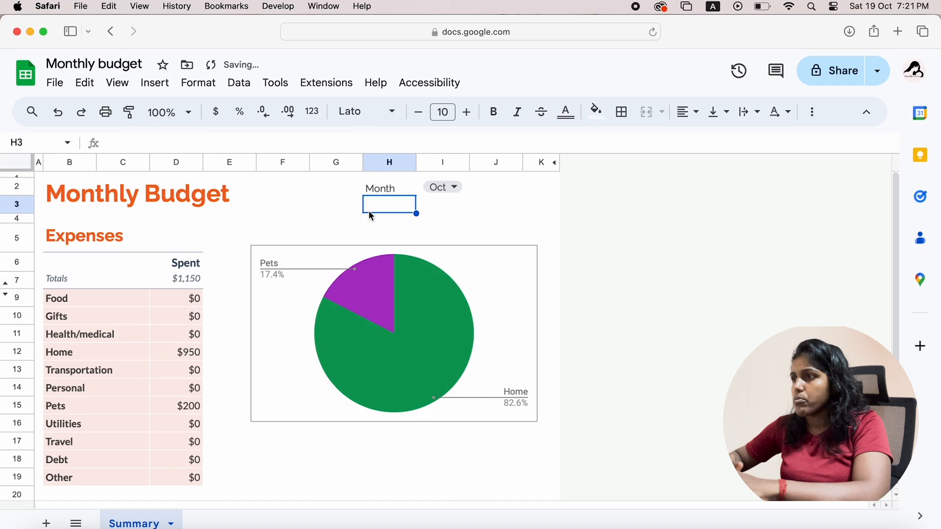
# Step: Make the Month label in cell H2 bold
pyautogui.click(391, 187)
pyautogui.press('super+b')
pyautogui.click(426, 210)
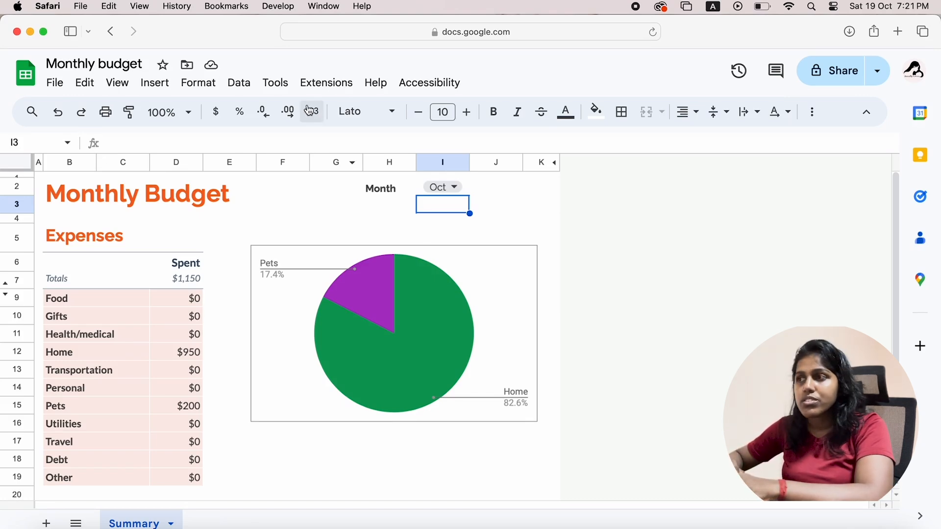
# Step: Create a new form linked to the Monthly budget spreadsheet and switch to it in Google Forms
pyautogui.click(276, 84)
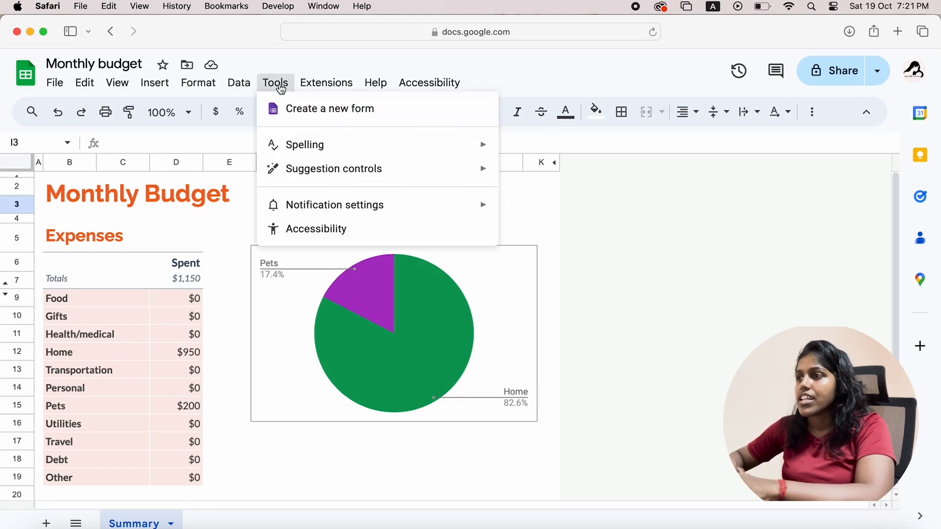
pyautogui.click(288, 108)
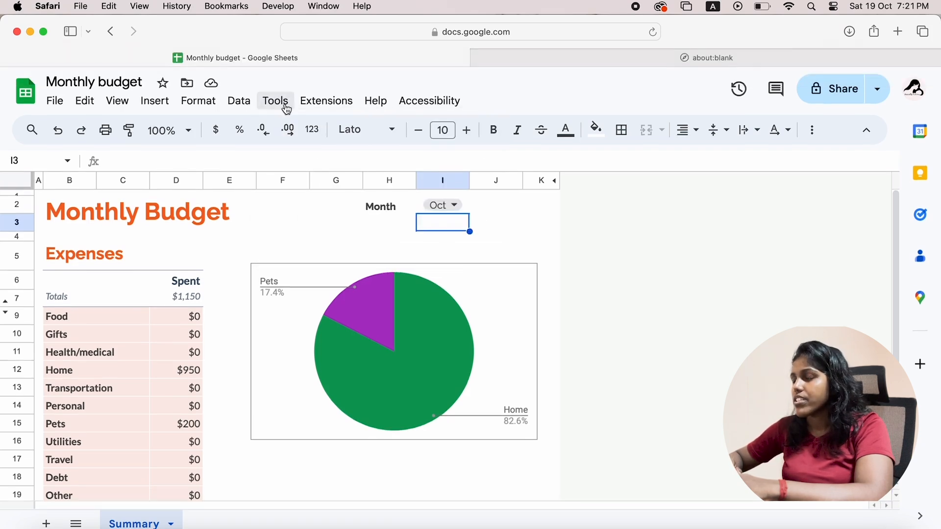
pyautogui.click(551, 56)
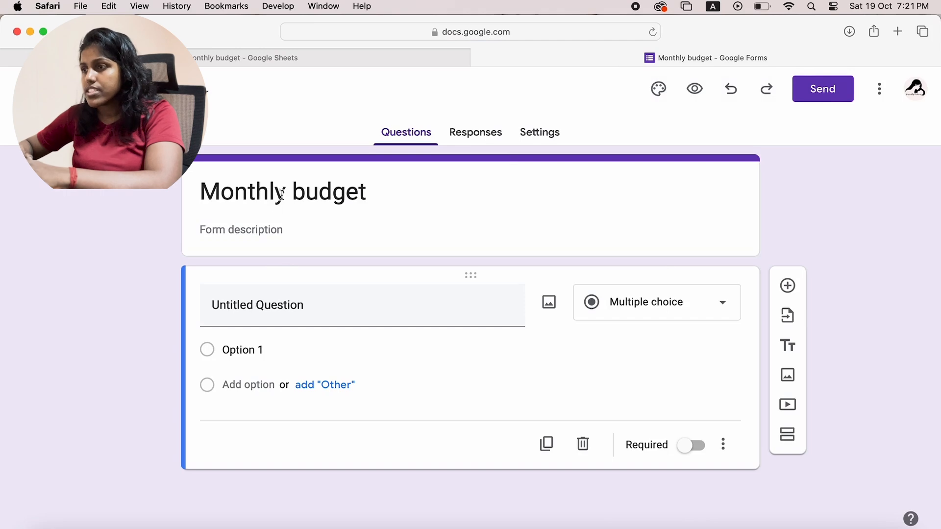
# Step: Title the form's first question Amount as a short-answer question and make it required
pyautogui.click(282, 299)
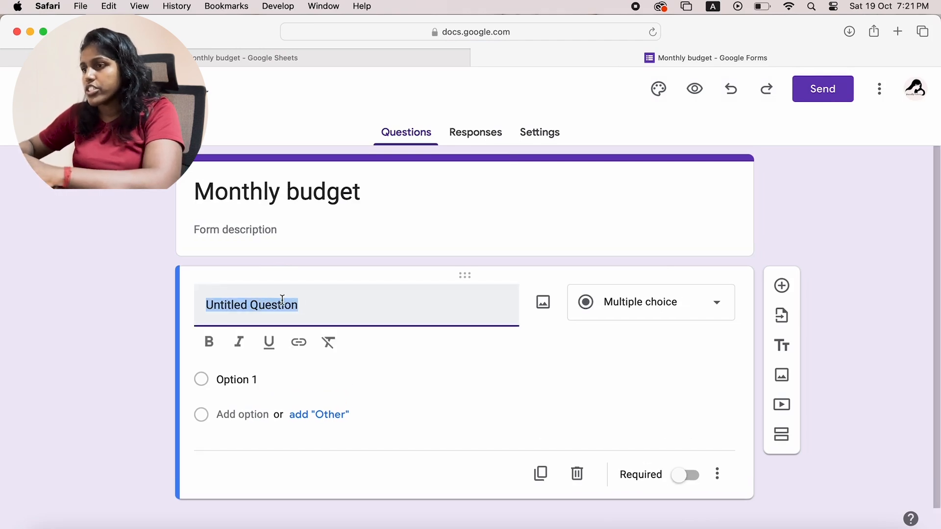
pyautogui.write('Amount')
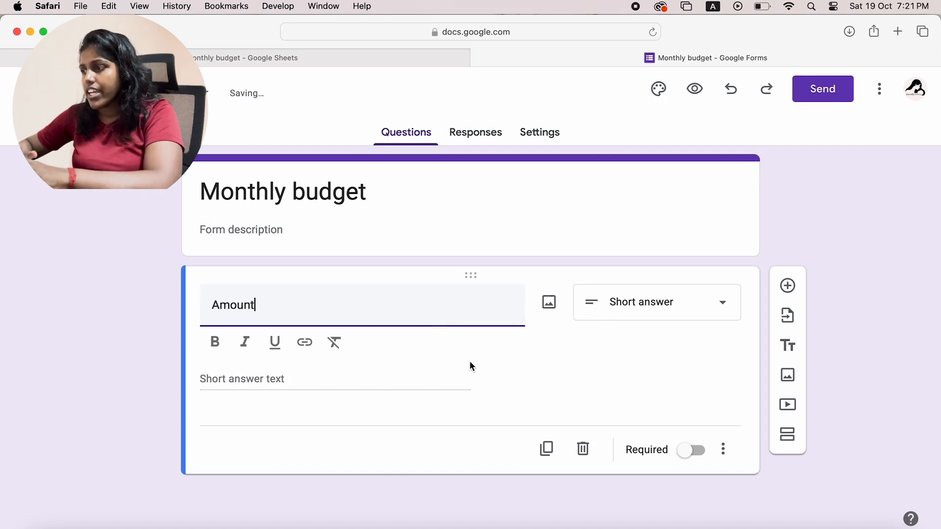
pyautogui.click(689, 450)
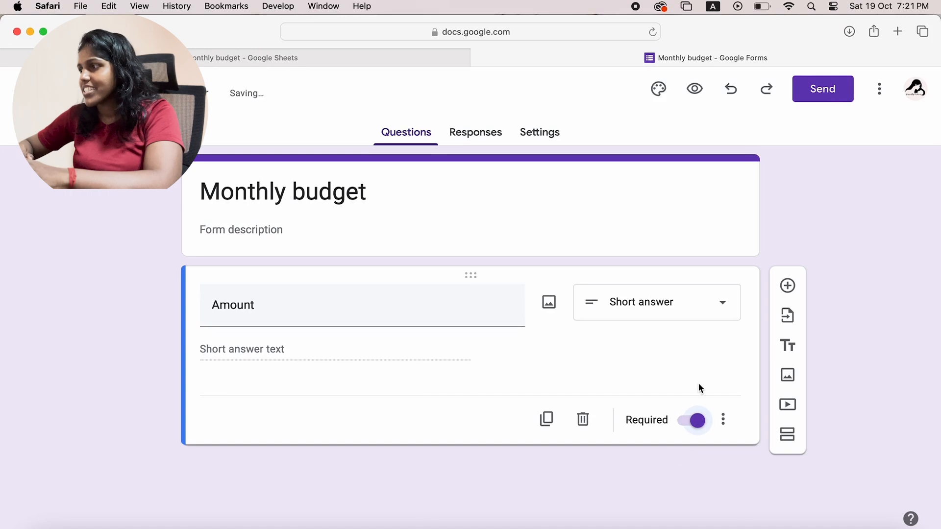
# Step: Add a second question to the form, a dropdown titled Category
pyautogui.click(787, 287)
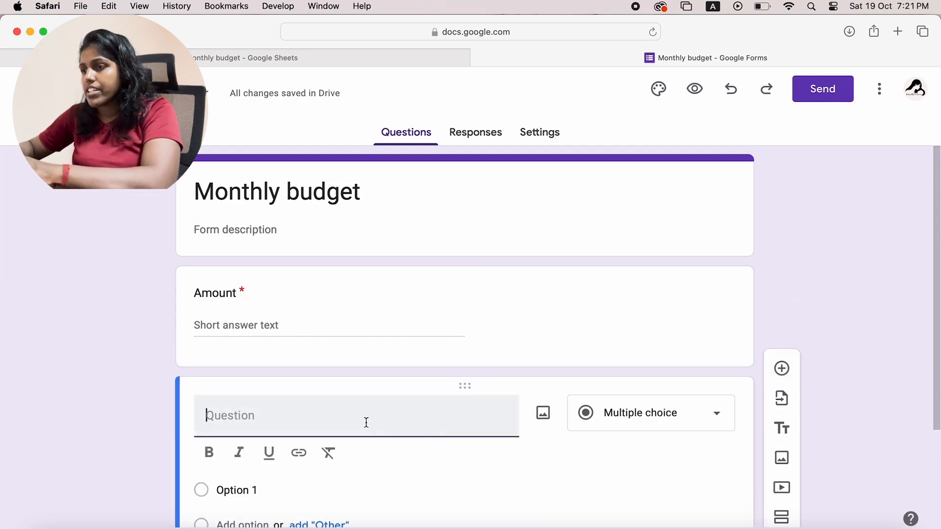
pyautogui.write('Category')
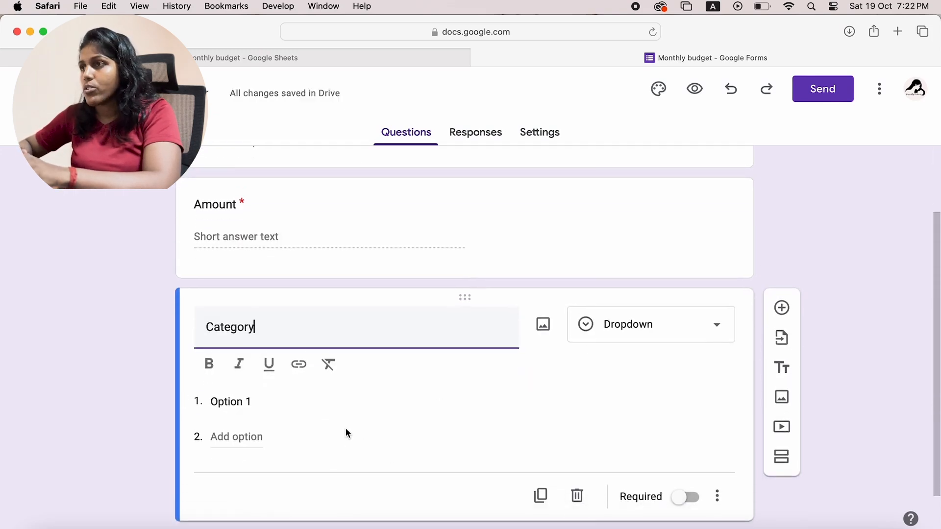
# Step: Switch to the Google Sheets budget and copy the expense categories Food through Other from column B, rows 9 to 19
pyautogui.click(358, 55)
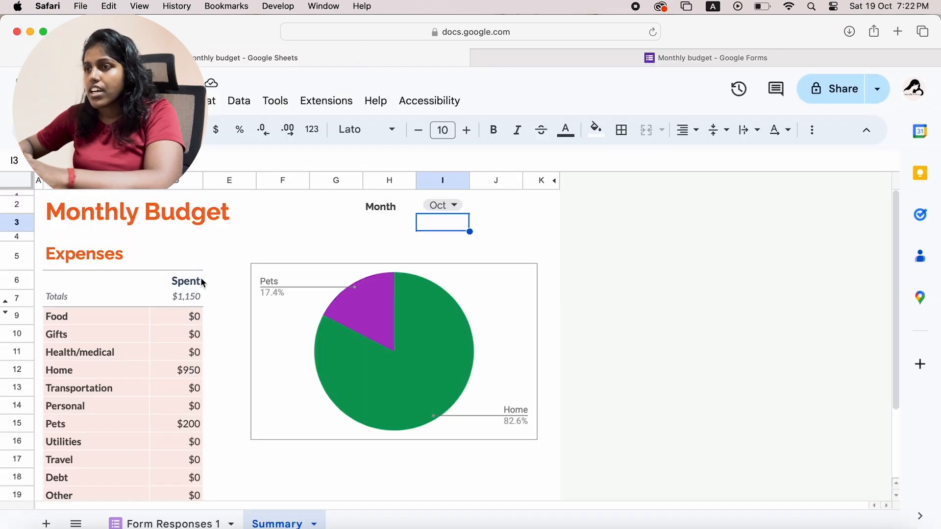
pyautogui.scroll(-3, 139, 303)
pyautogui.click(96, 238)
pyautogui.moveTo(96, 237); pyautogui.dragTo(98, 421)
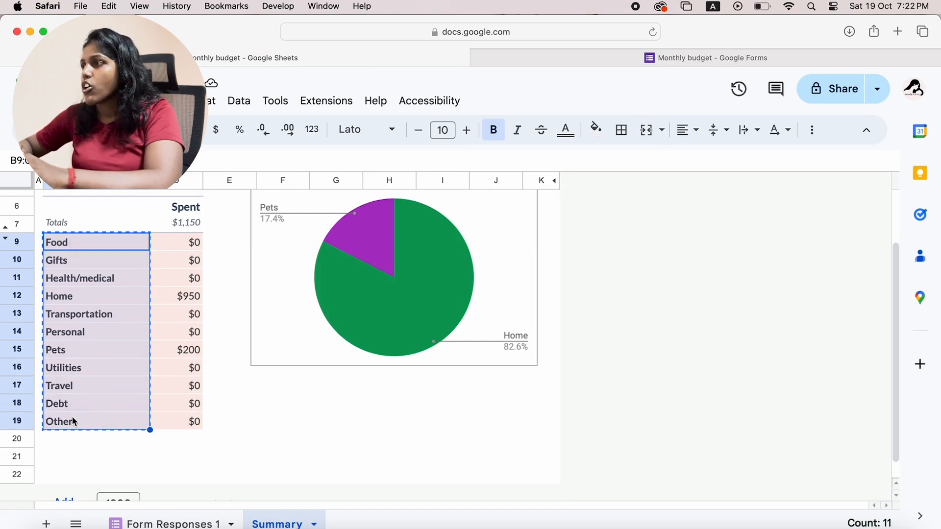
# Step: Return to Google Forms, paste the copied expense categories as the Category question's options, and make the question required
pyautogui.click(629, 59)
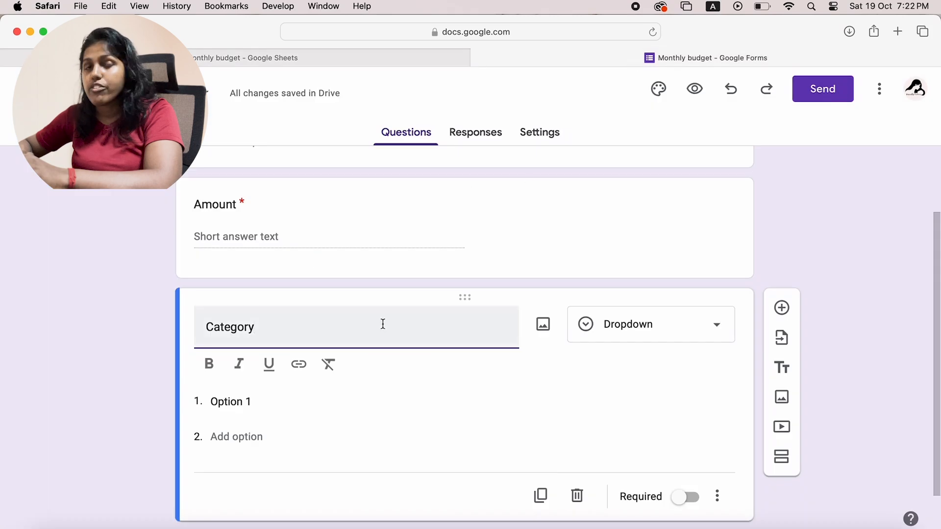
pyautogui.click(280, 400)
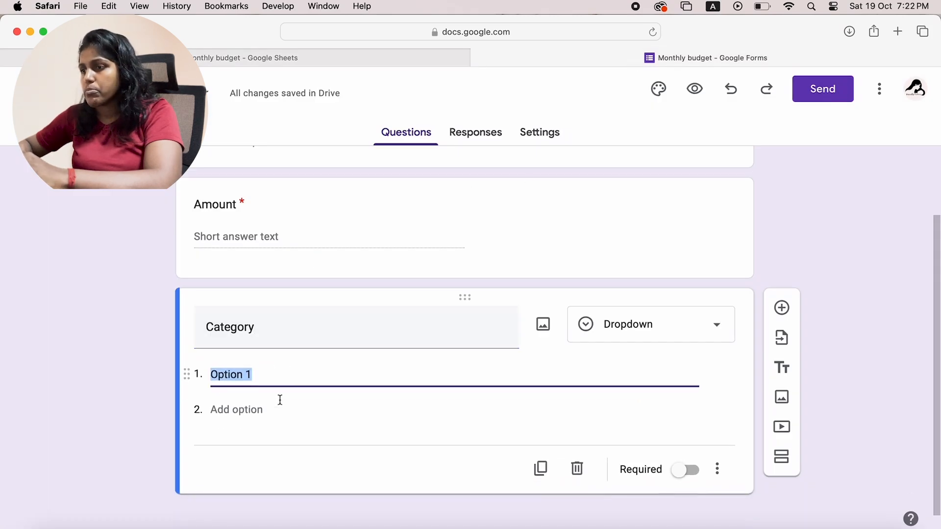
pyautogui.press('super+v')
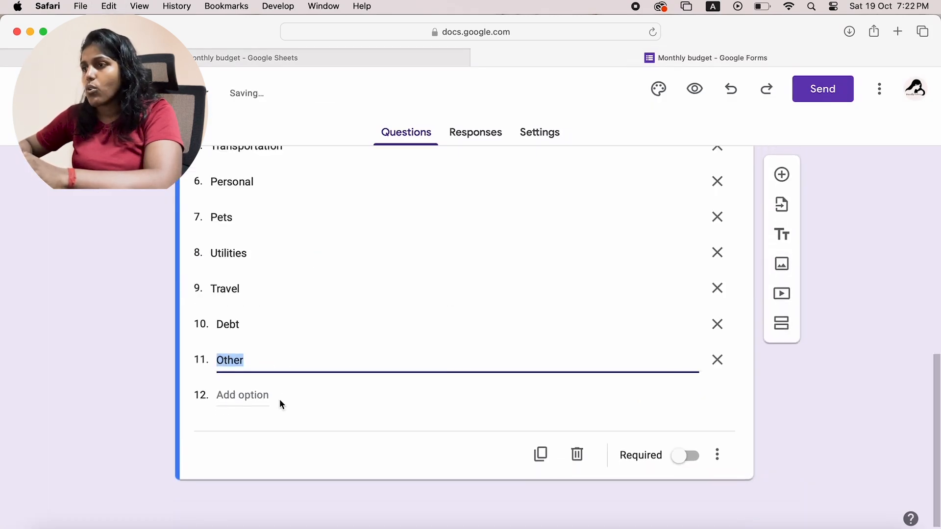
pyautogui.scroll(5, 299, 333)
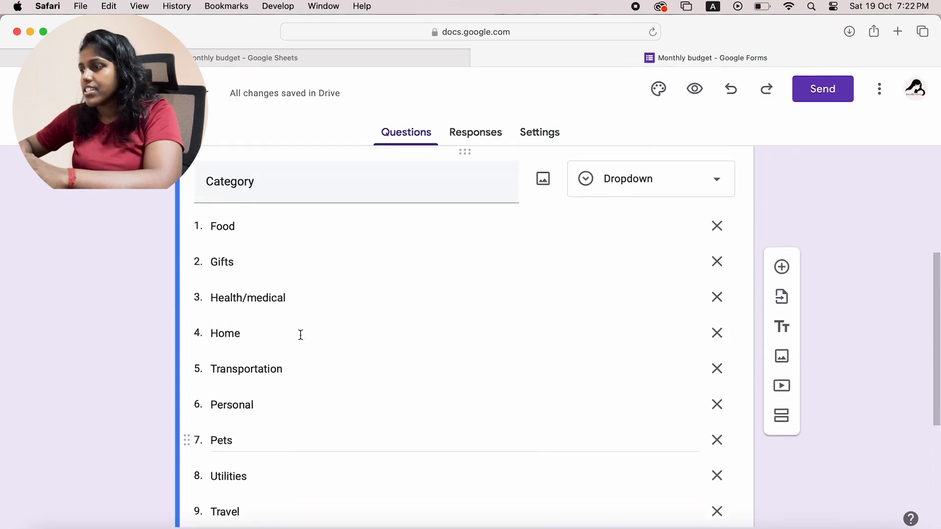
pyautogui.scroll(-5, 299, 333)
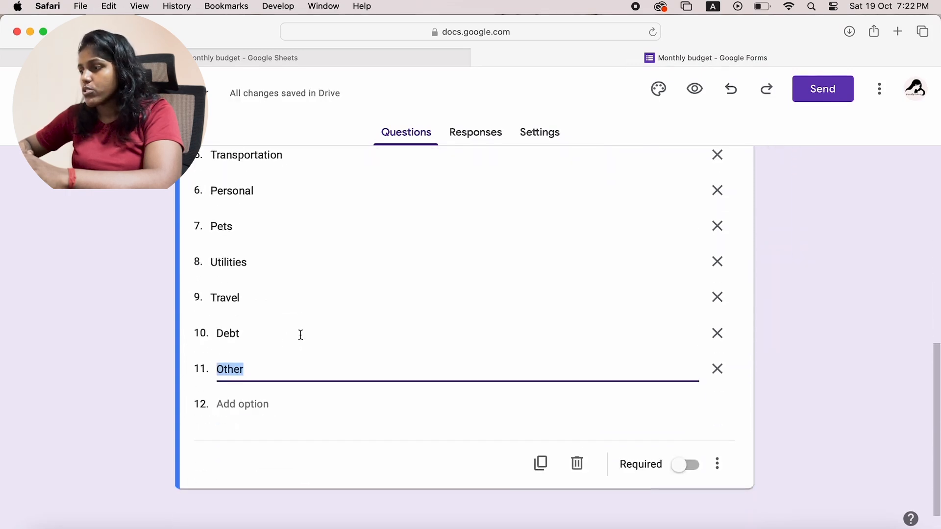
pyautogui.click(675, 459)
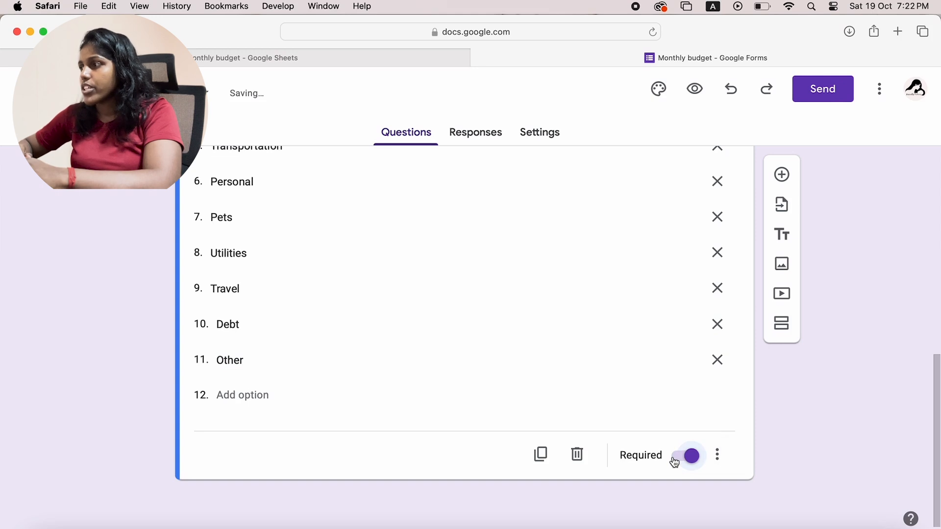
# Step: Add a third question titled Remarks with a paragraph answer to the form
pyautogui.click(782, 175)
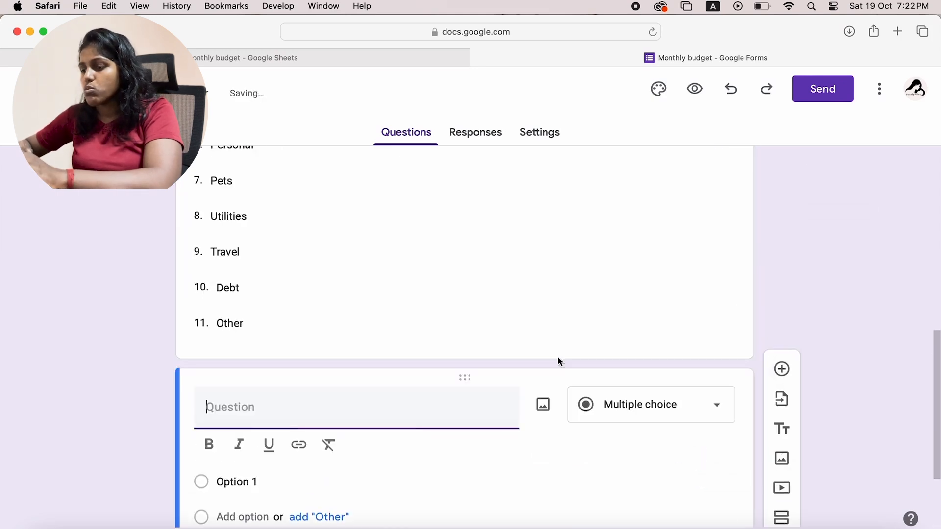
pyautogui.write('Remarks')
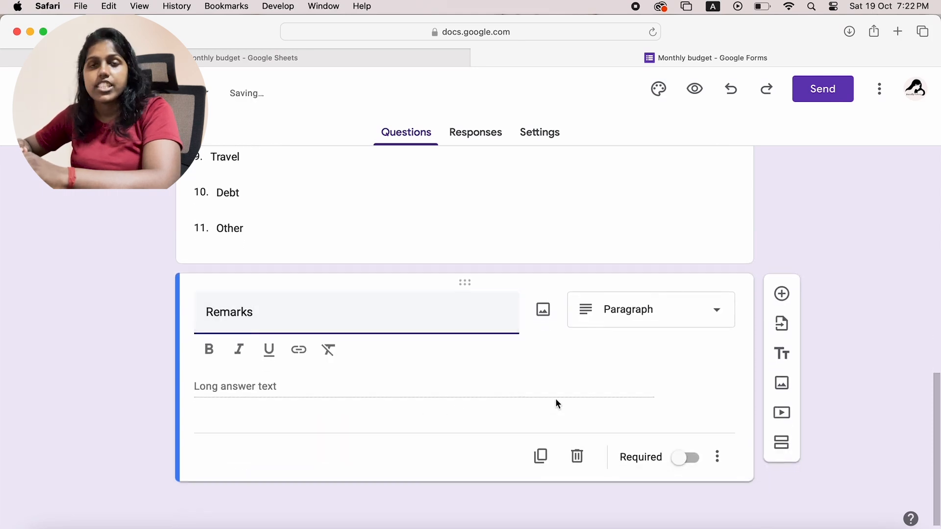
pyautogui.click(558, 388)
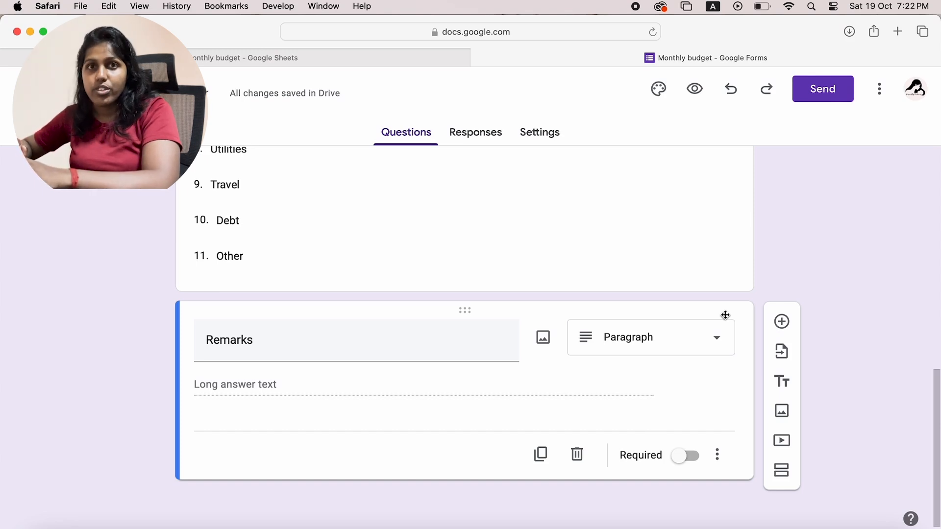
# Step: Open the form's sending options and get a shareable link with the Shorten URL option enabled
pyautogui.click(833, 89)
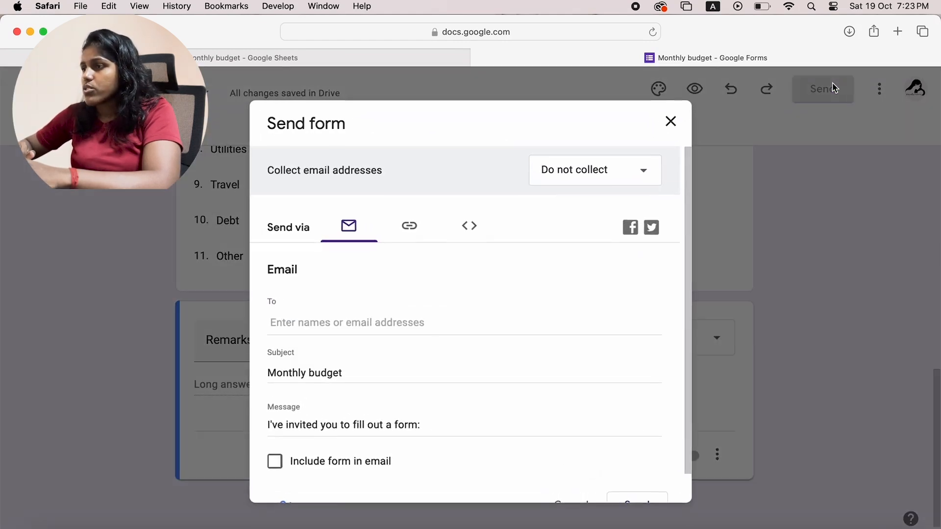
pyautogui.click(411, 239)
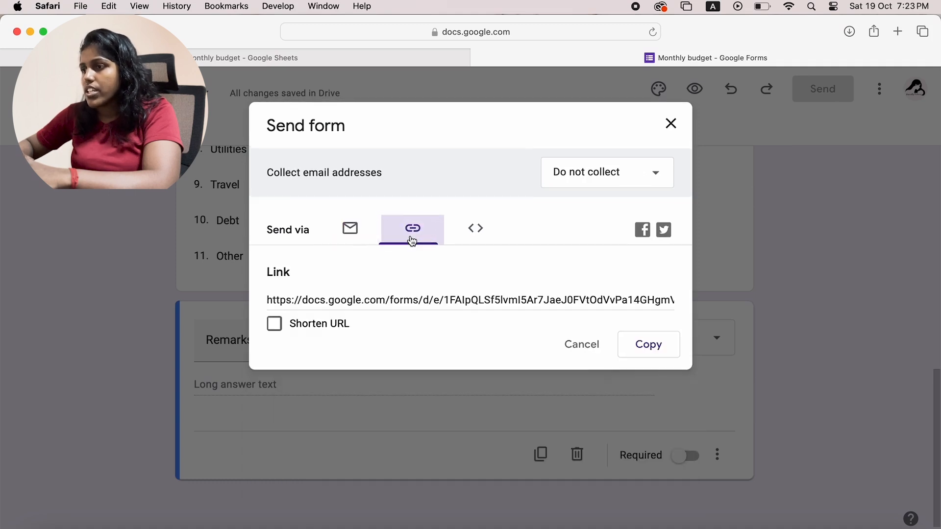
pyautogui.click(276, 325)
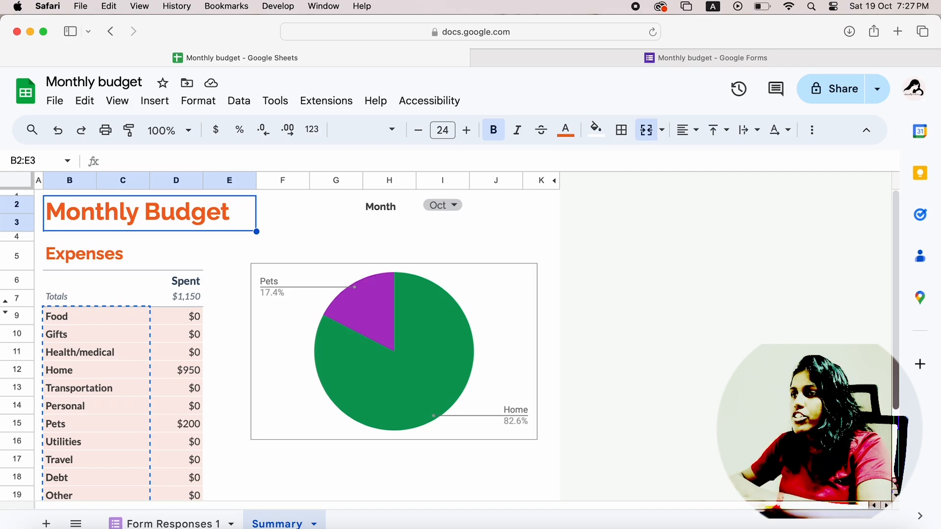
# Step: Replace the Monthly Budget title with the formula =CONCATENATE(I2," Overview") and set the month dropdown to Jun
pyautogui.write('=concaten')
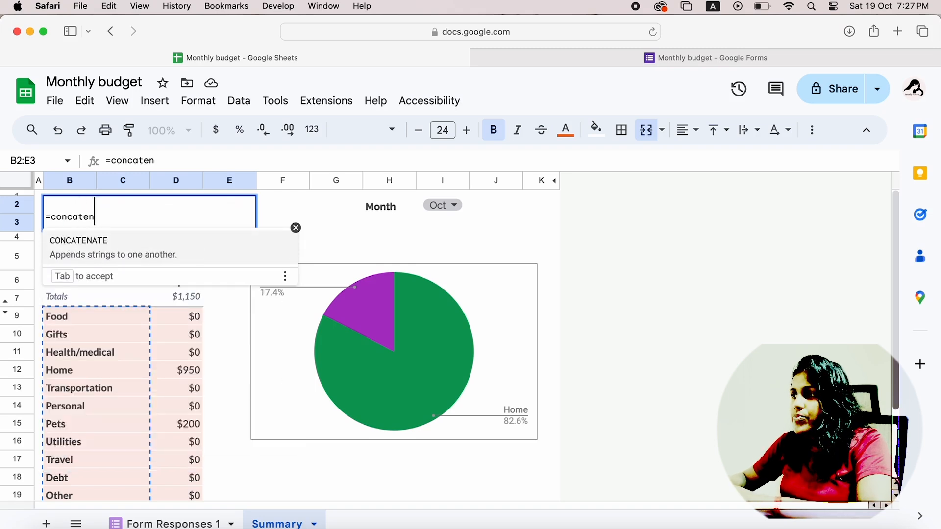
pyautogui.press('Tab')
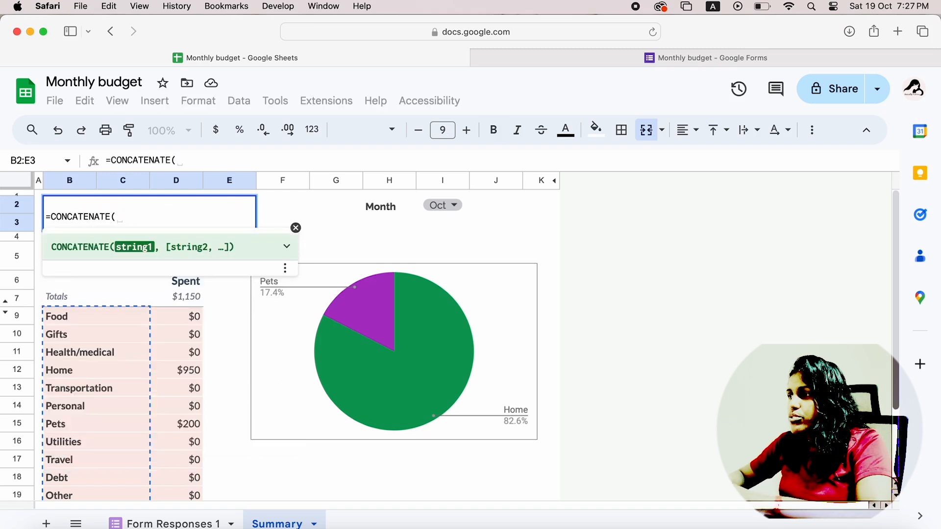
pyautogui.click(469, 202)
pyautogui.write(',')
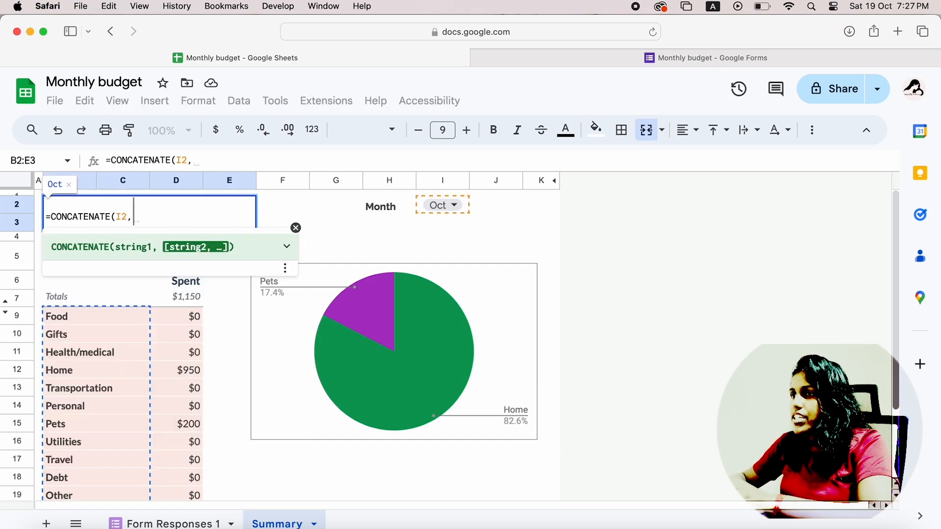
pyautogui.write('" Overv')
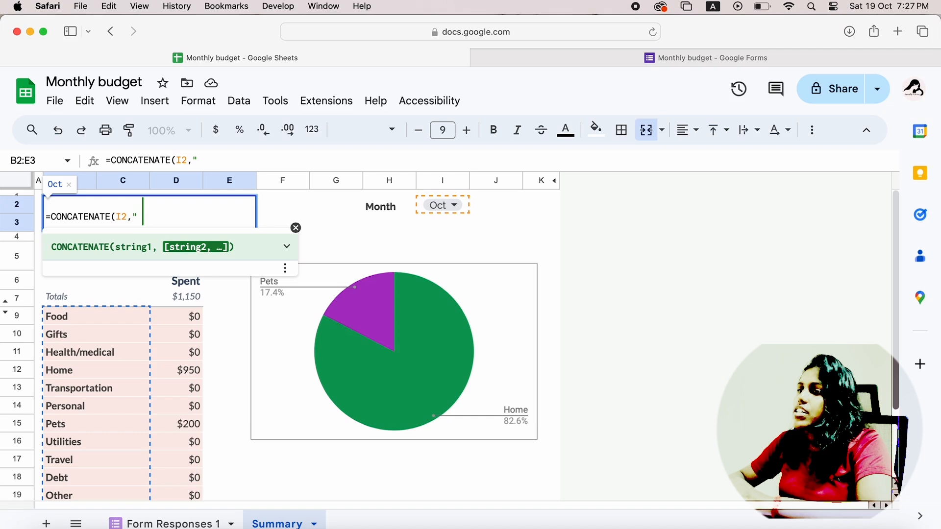
pyautogui.write('iew"')
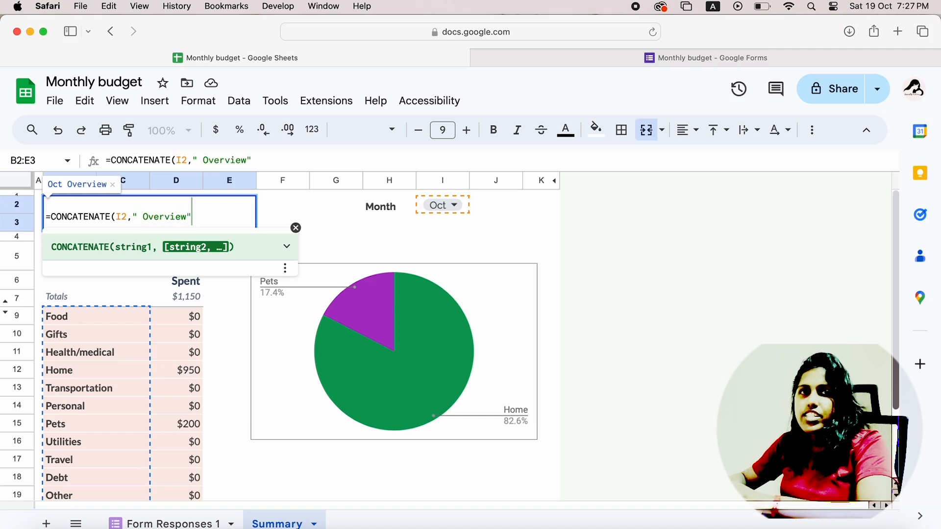
pyautogui.write(')')
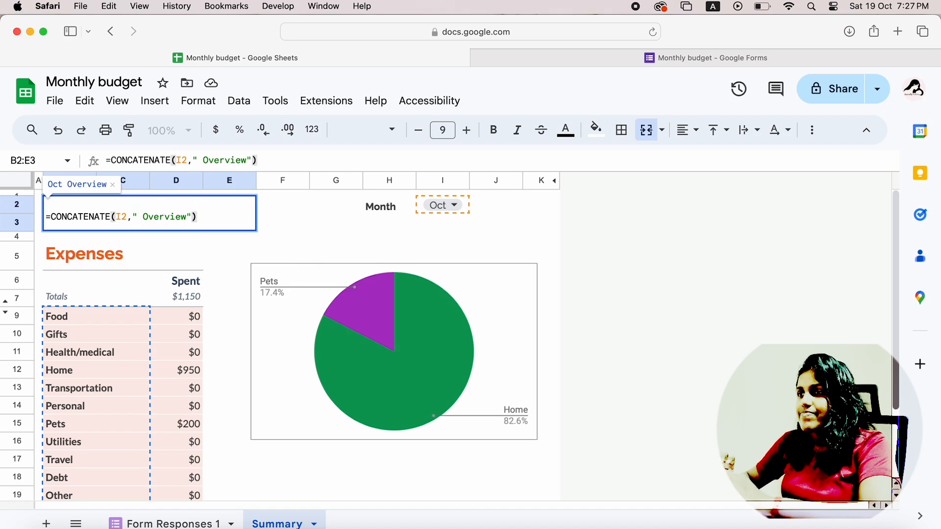
pyautogui.press('Return')
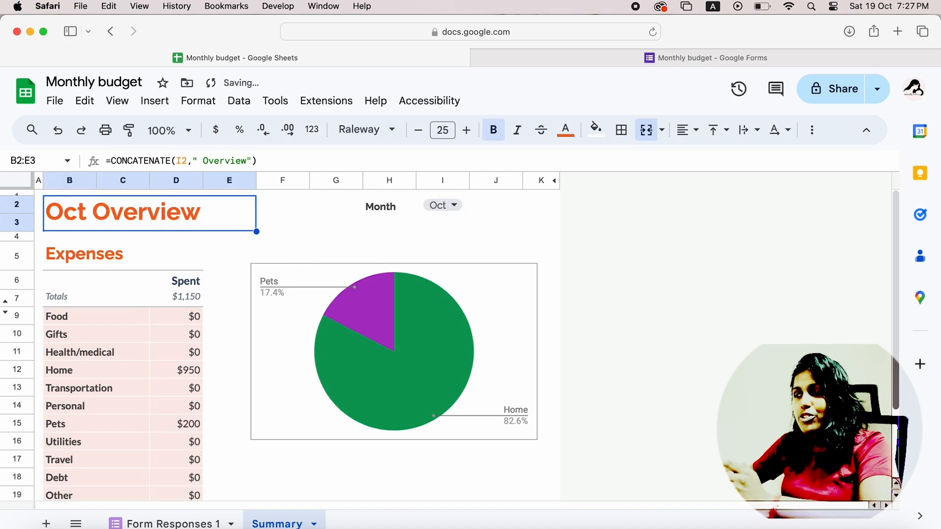
pyautogui.click(449, 212)
pyautogui.click(453, 344)
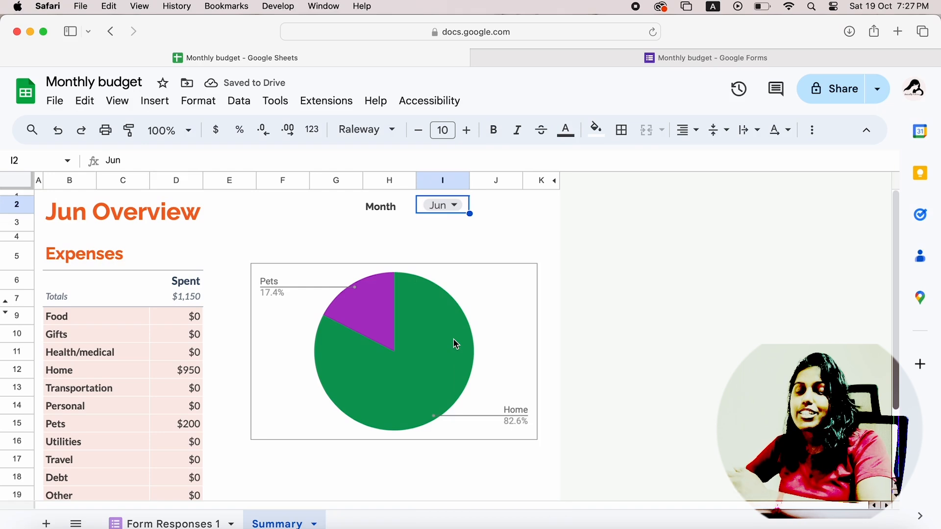
# Step: Enter the month's start date in H3 with the formula =DATEVALUE("1-"&I2&YEAR(today()))
pyautogui.click(399, 225)
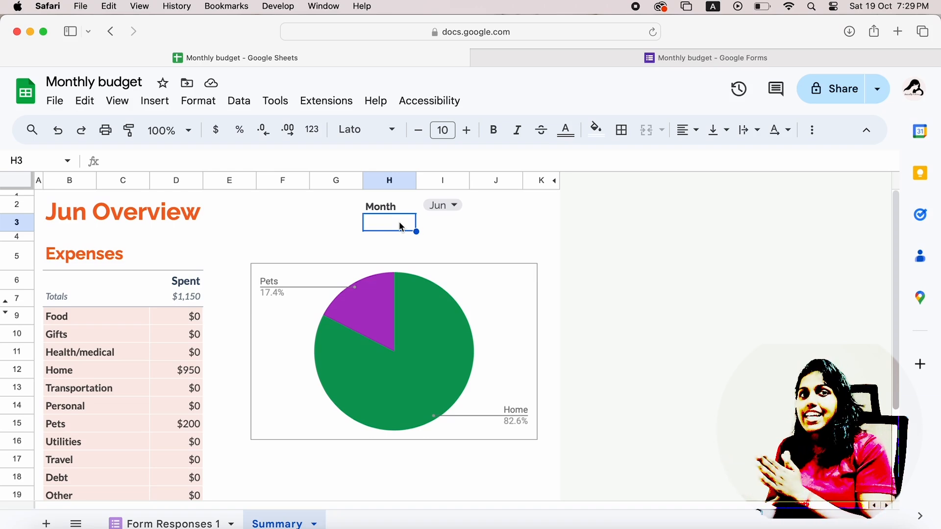
pyautogui.press('Return')
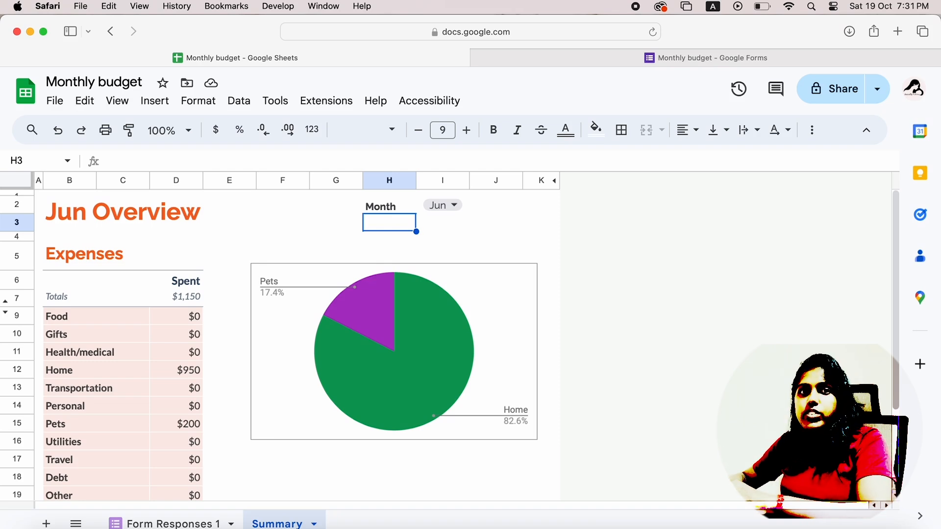
pyautogui.write('=d')
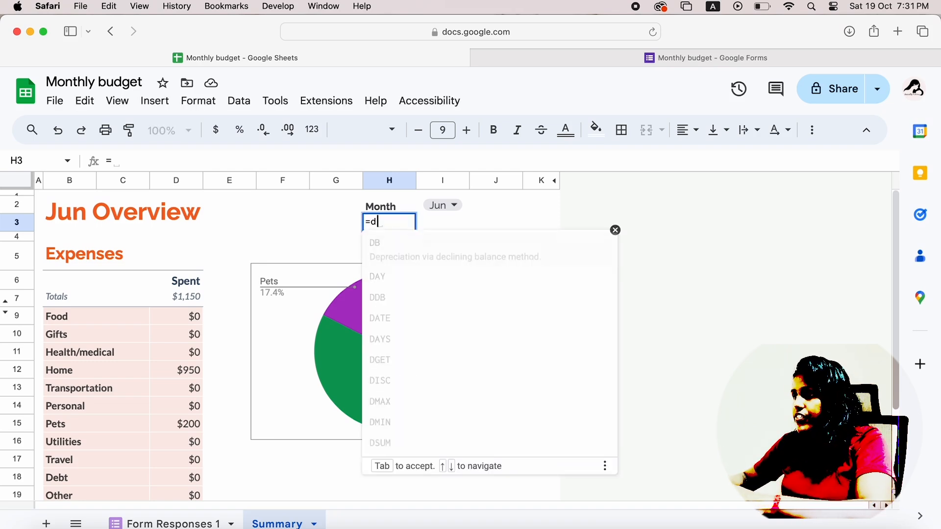
pyautogui.write('ateva')
pyautogui.press('Tab')
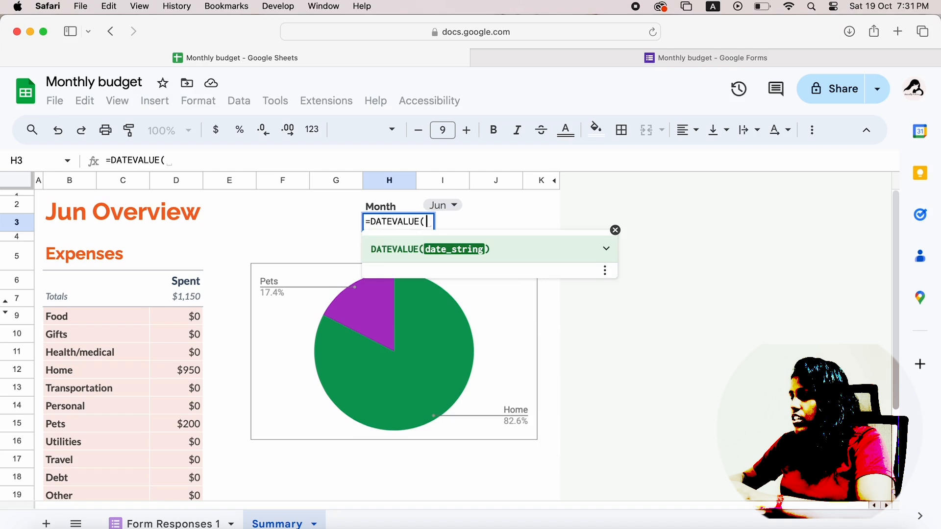
pyautogui.write('"')
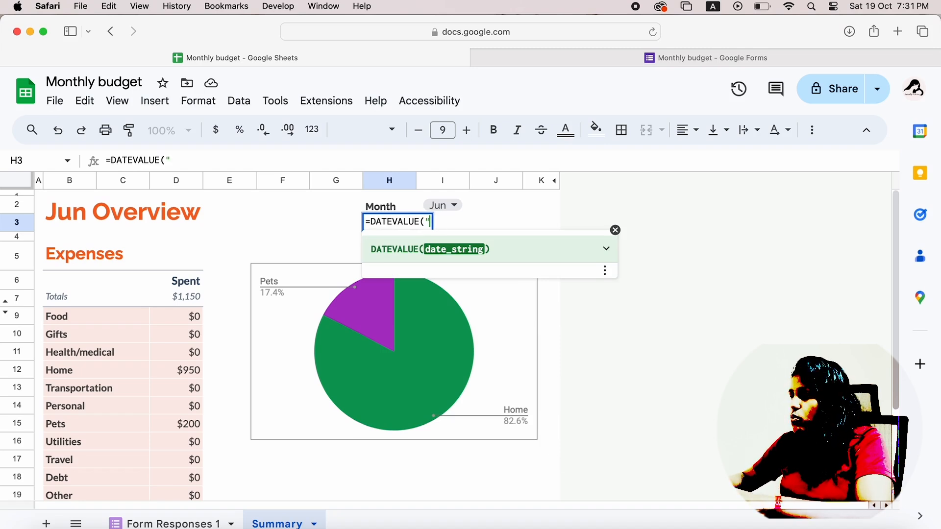
pyautogui.write('1-')
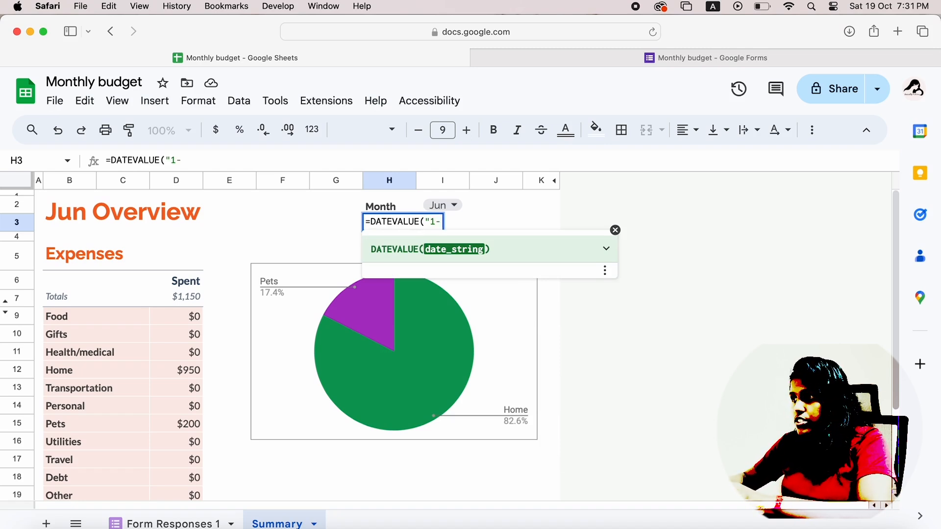
pyautogui.write('"')
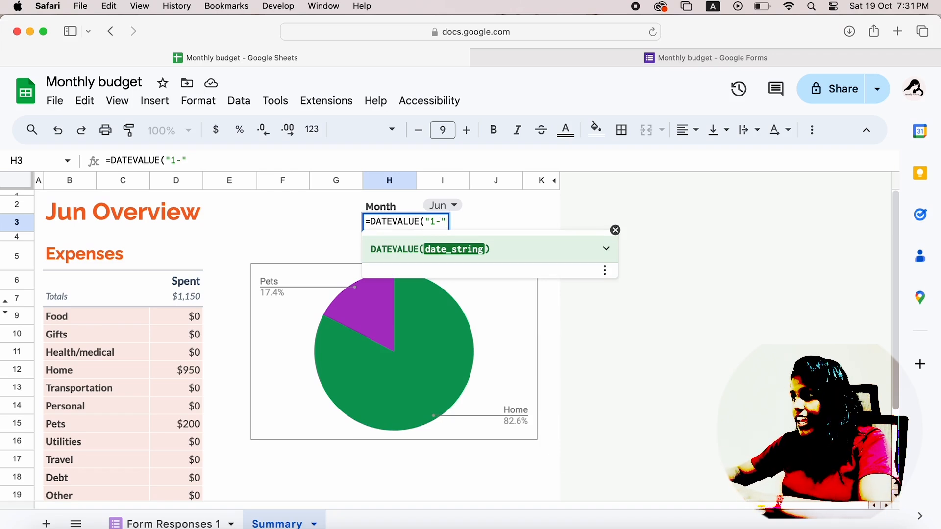
pyautogui.write('&')
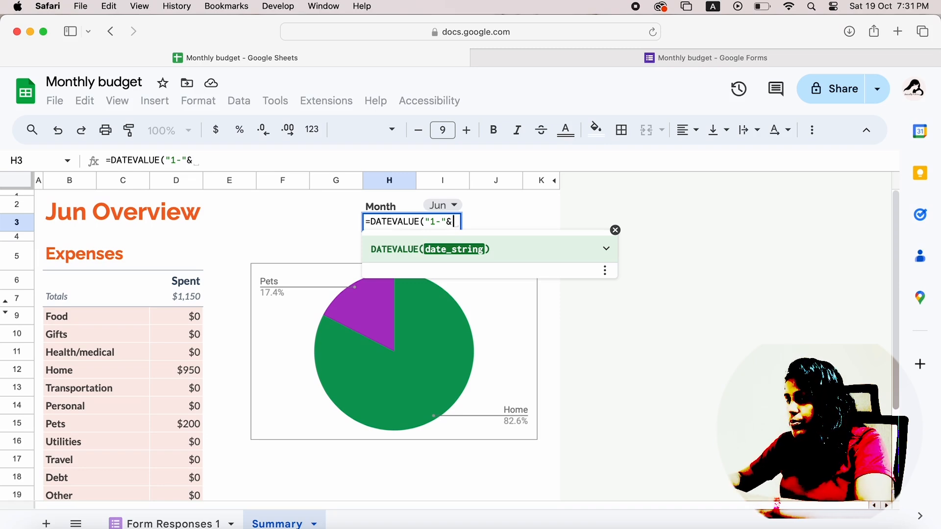
pyautogui.write('I2')
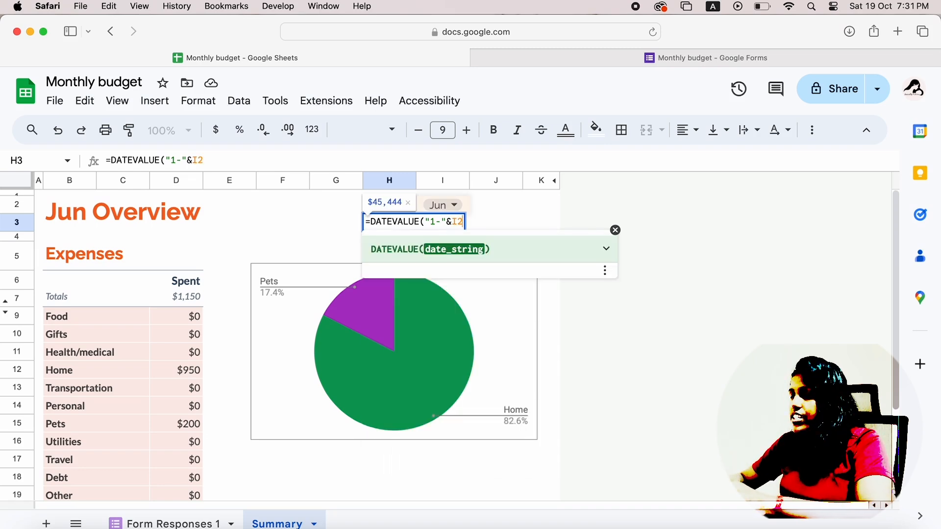
pyautogui.write('&')
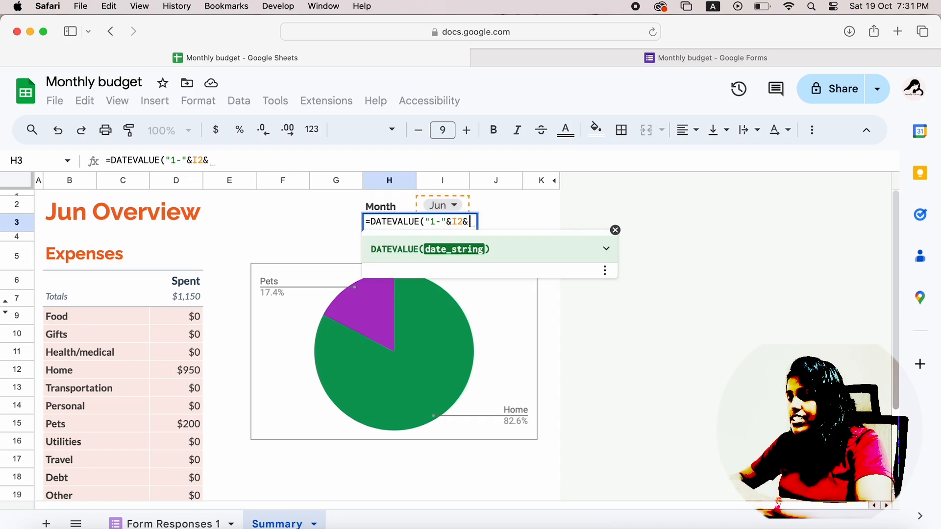
pyautogui.write('Year')
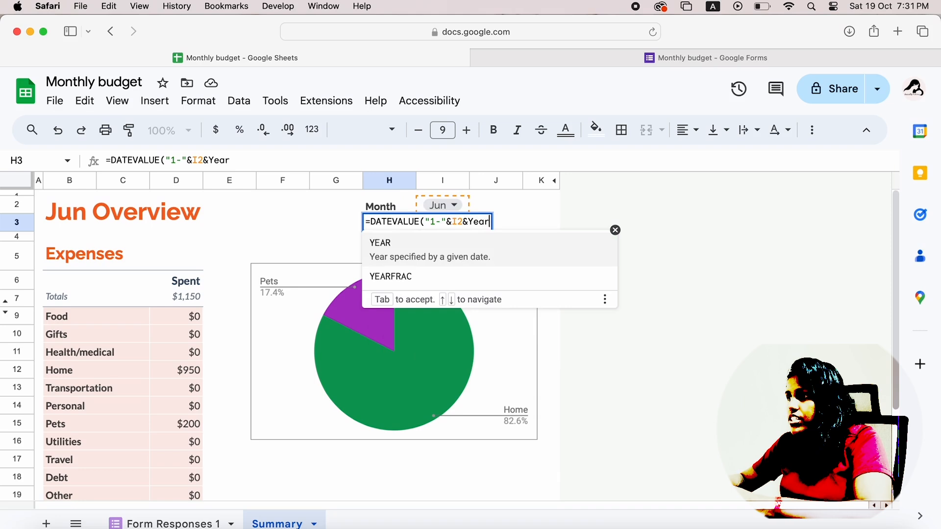
pyautogui.press('Tab')
pyautogui.write('today())')
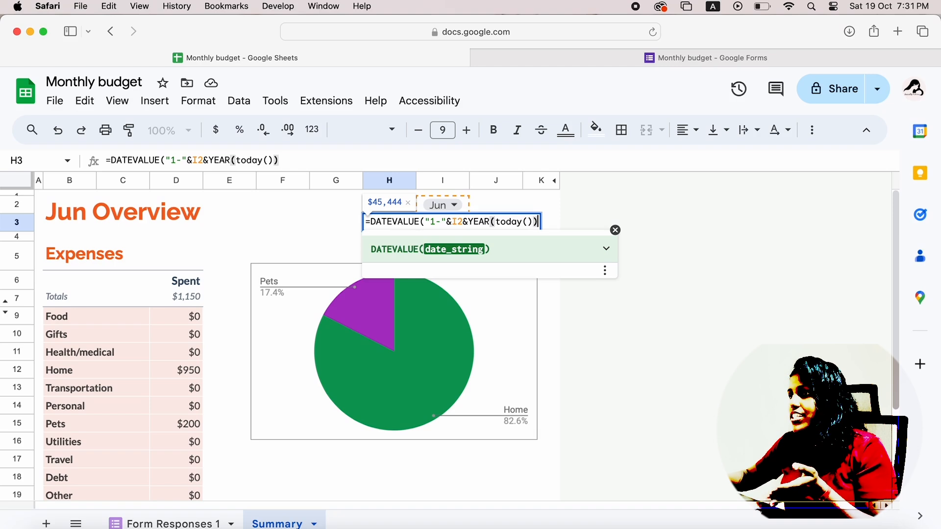
pyautogui.press('Return')
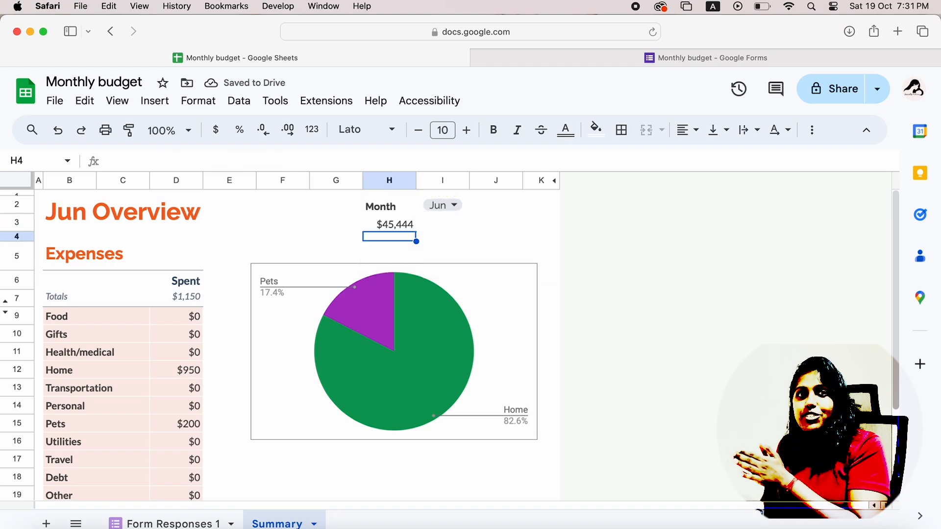
# Step: Format the start date in cell H3 with the DD-MMM-YY number format
pyautogui.click(400, 227)
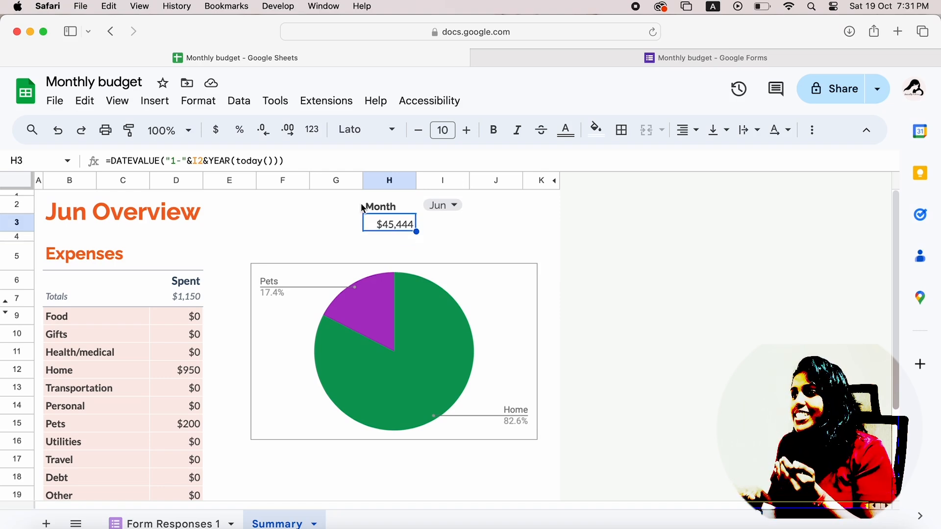
pyautogui.click(213, 106)
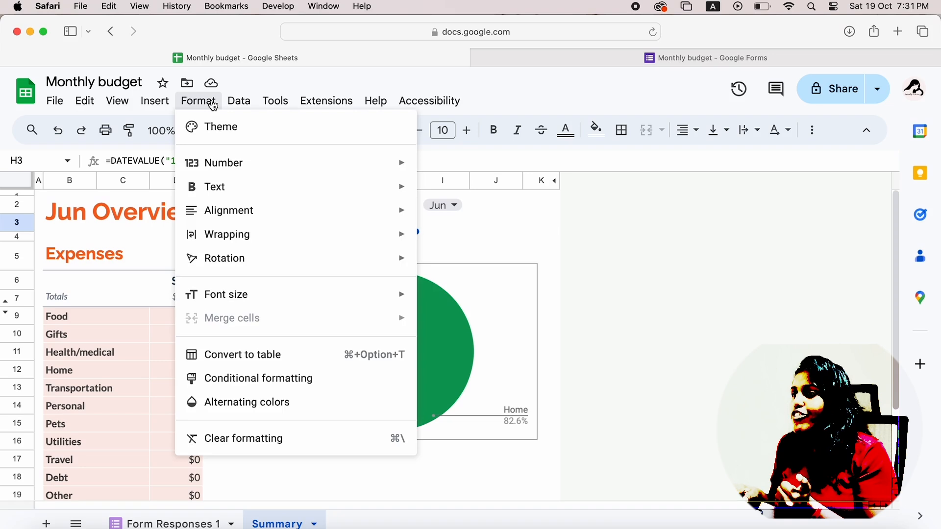
pyautogui.moveTo(214, 165)
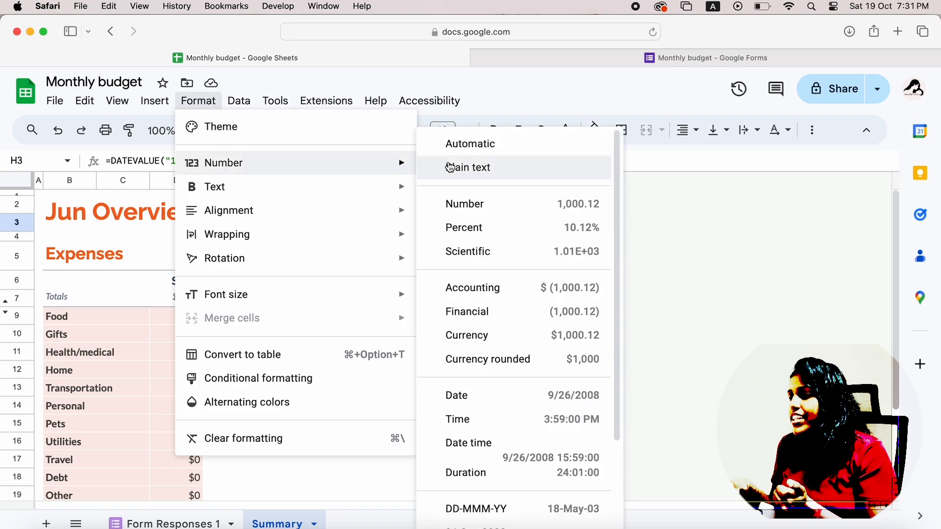
pyautogui.click(469, 505)
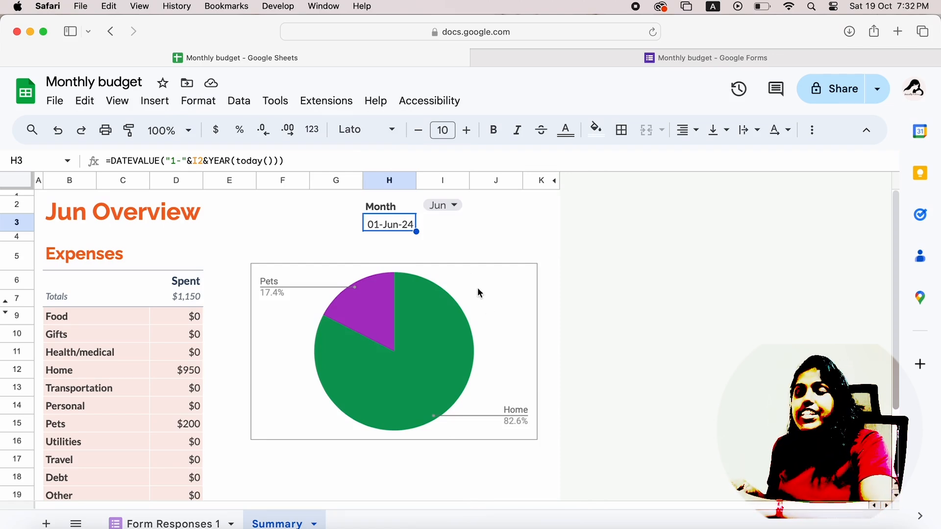
# Step: Enter the formula =EOMONTH(H3,0) in cell I3 to compute the month's end date
pyautogui.click(444, 226)
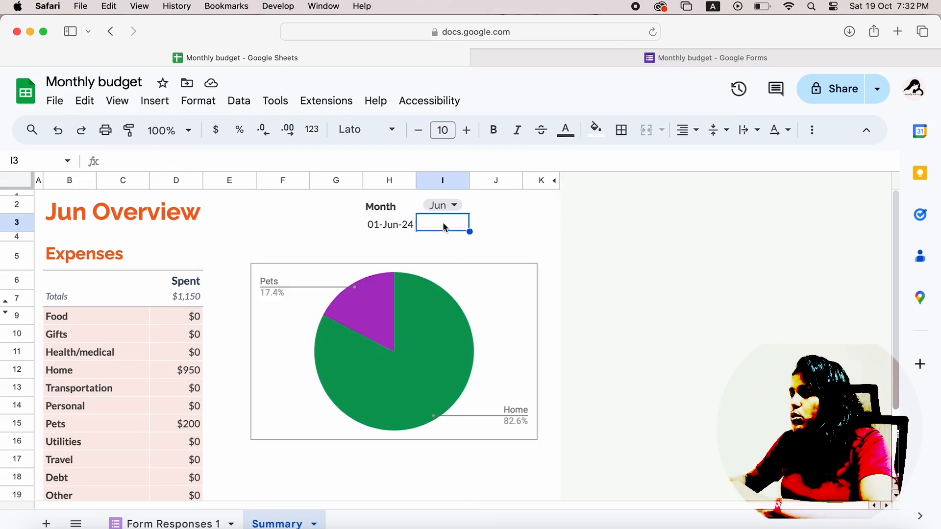
pyautogui.write('=eo')
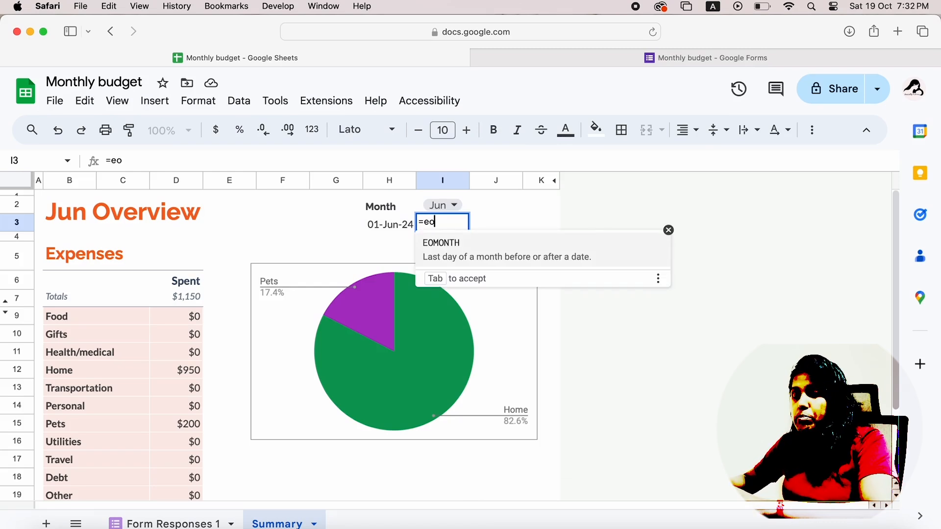
pyautogui.press('Tab')
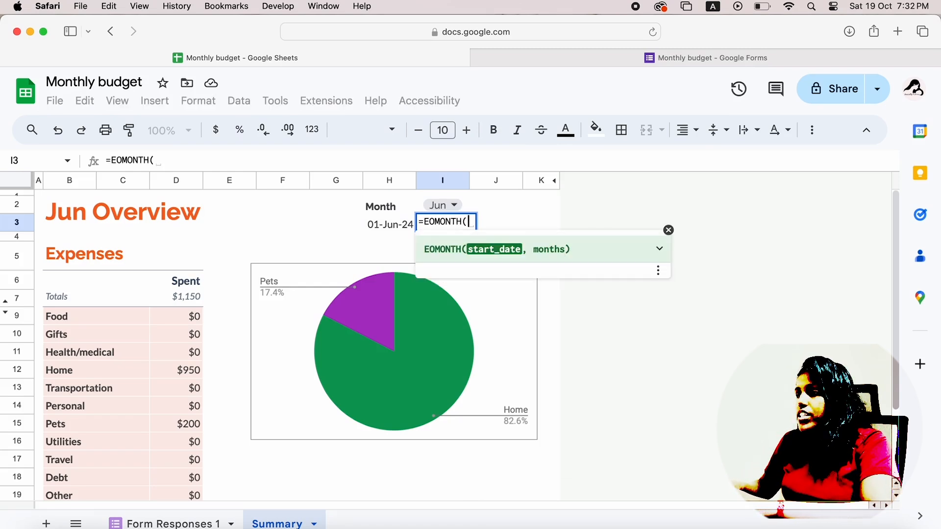
pyautogui.press('Left')
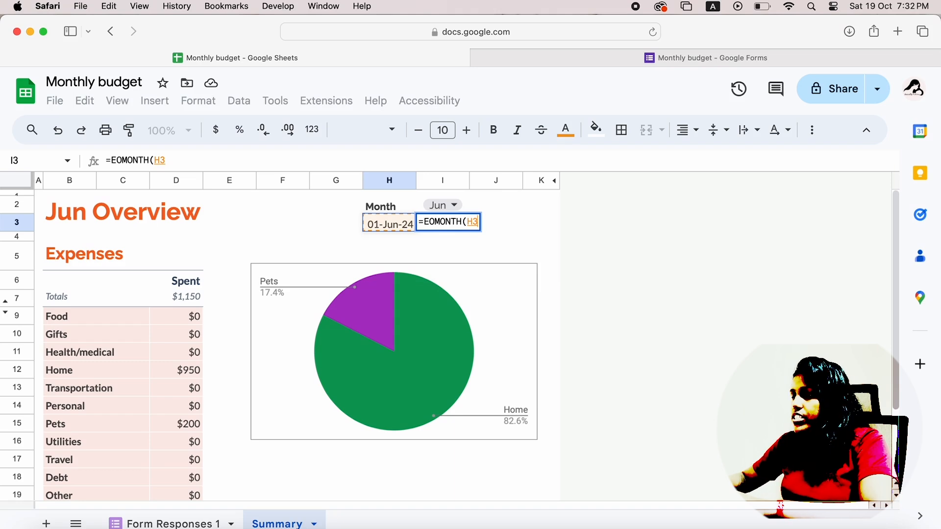
pyautogui.write(',0')
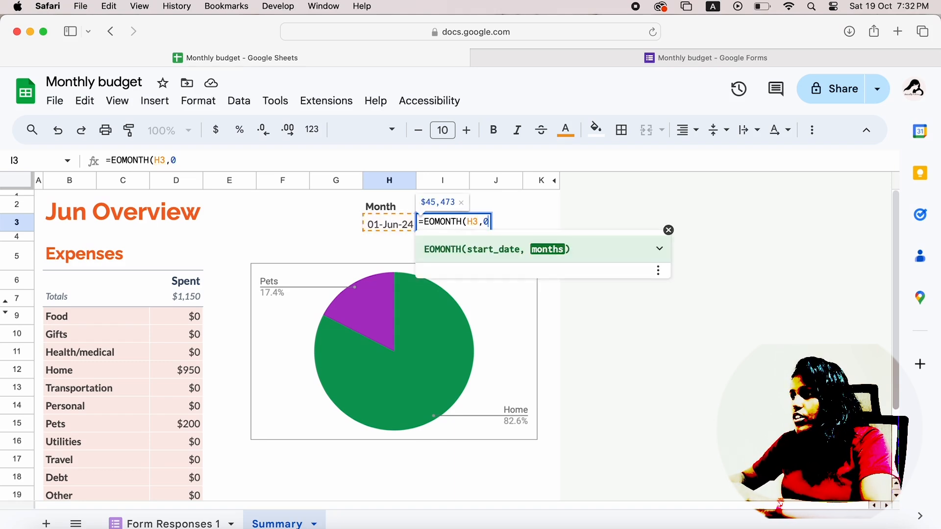
pyautogui.write(')')
pyautogui.press('Return')
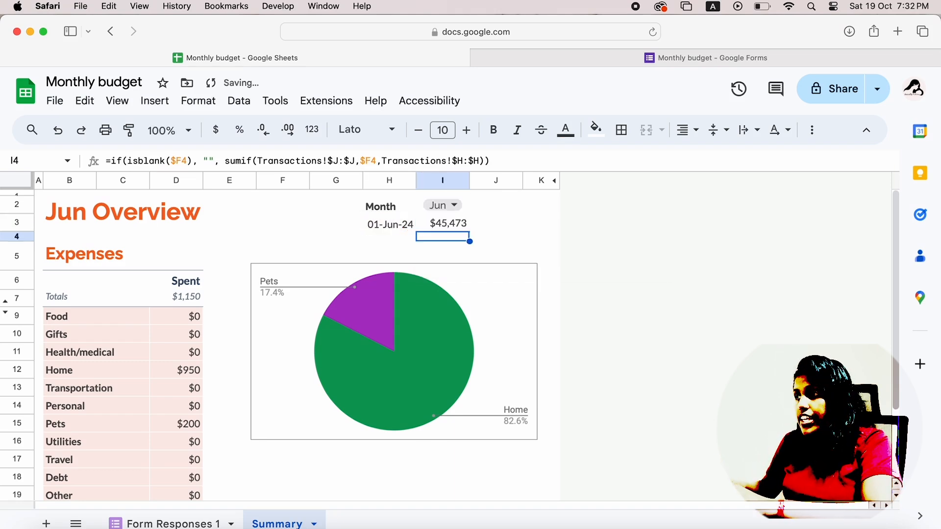
# Step: Copy the date format of start date cell H3 onto the end date in cell I3
pyautogui.click(443, 224)
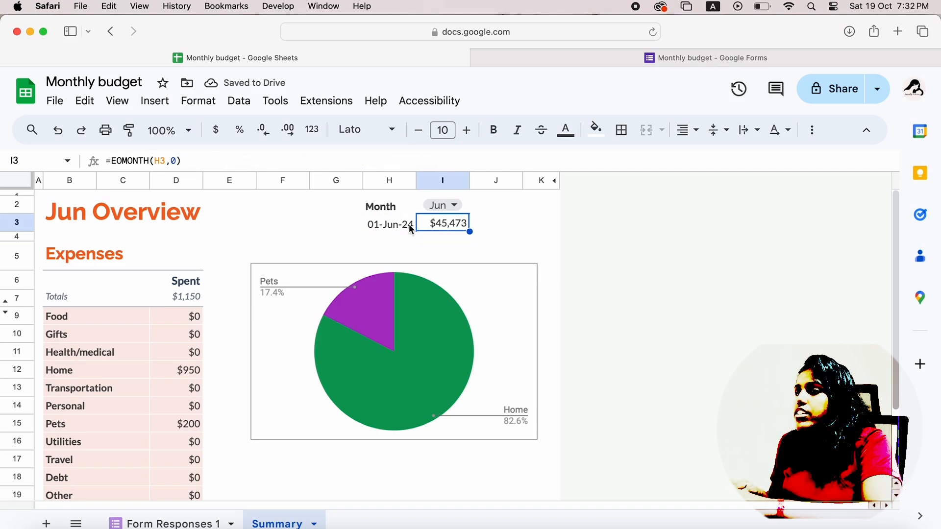
pyautogui.click(399, 225)
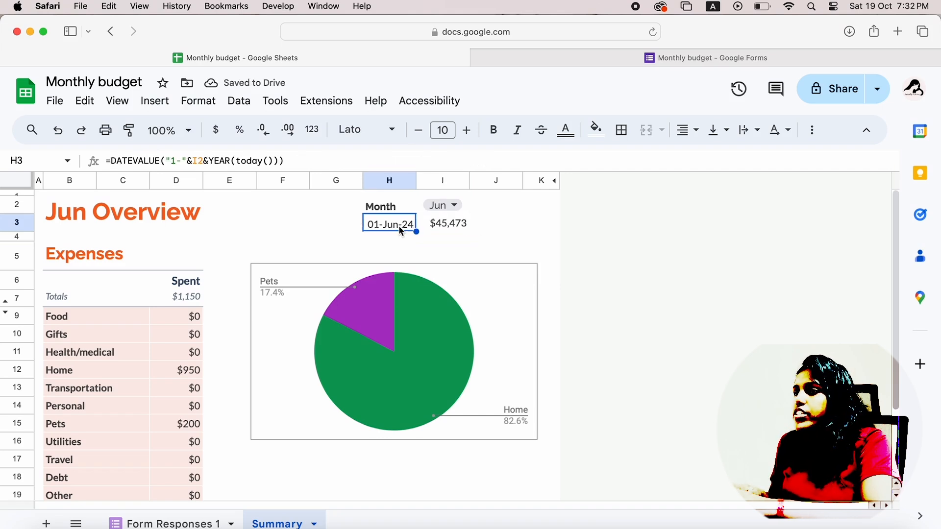
pyautogui.click(129, 130)
pyautogui.click(434, 227)
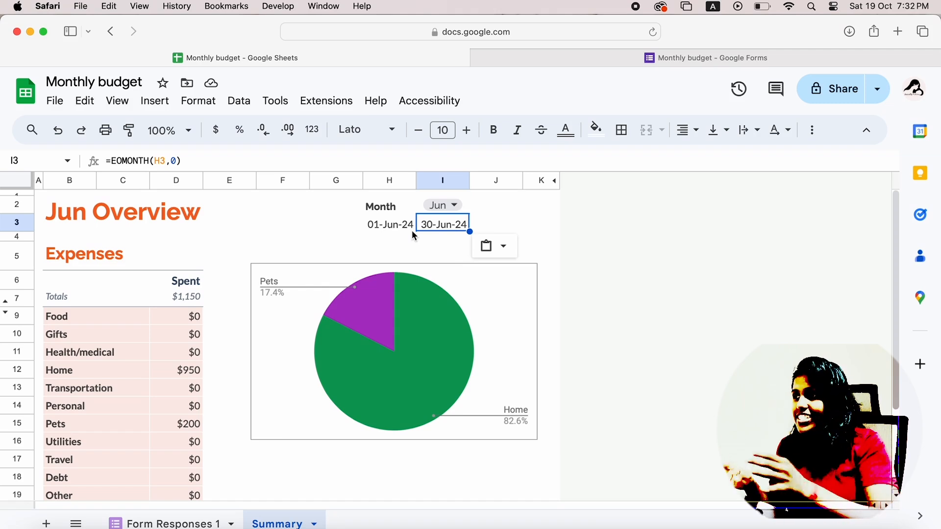
# Step: Compare the form response columns with the expense categories and Spent cells on the Summary sheet
pyautogui.click(188, 319)
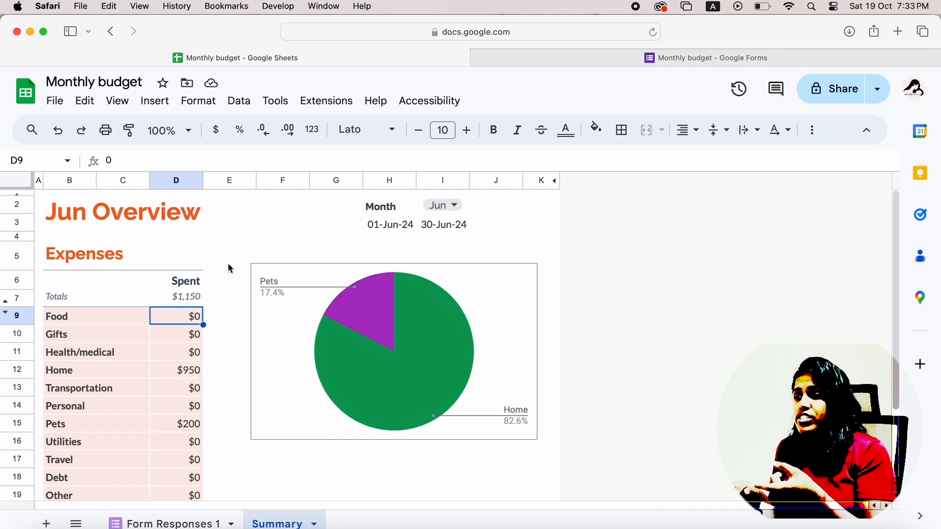
pyautogui.click(205, 525)
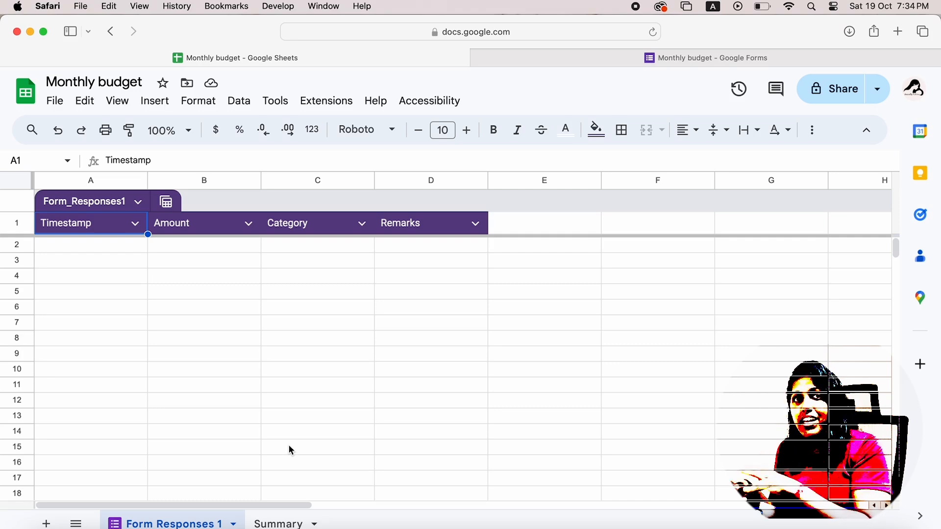
pyautogui.click(277, 523)
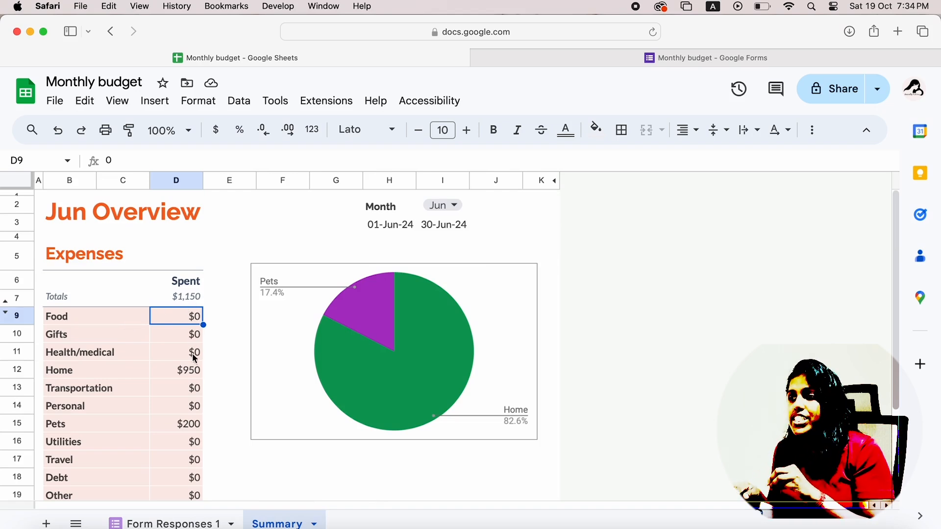
pyautogui.scroll(-3, 192, 375)
pyautogui.scroll(3, 192, 375)
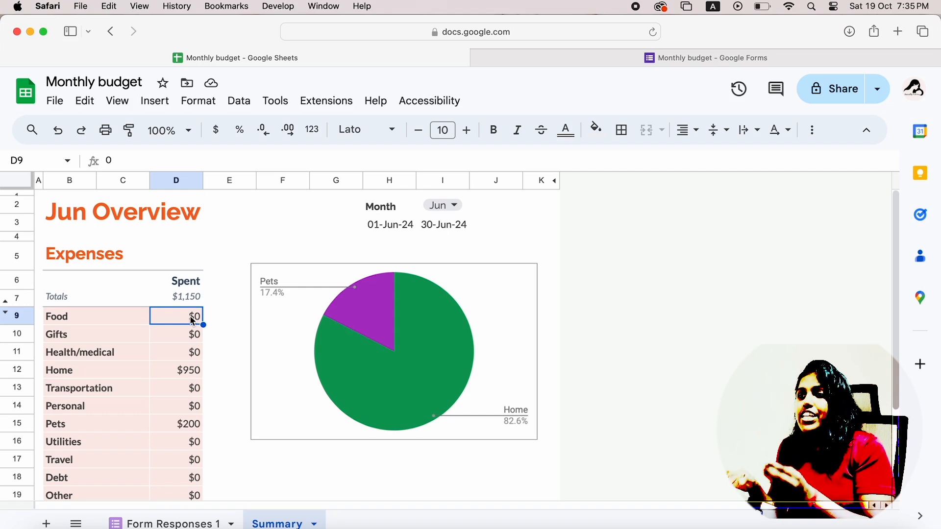
pyautogui.click(119, 319)
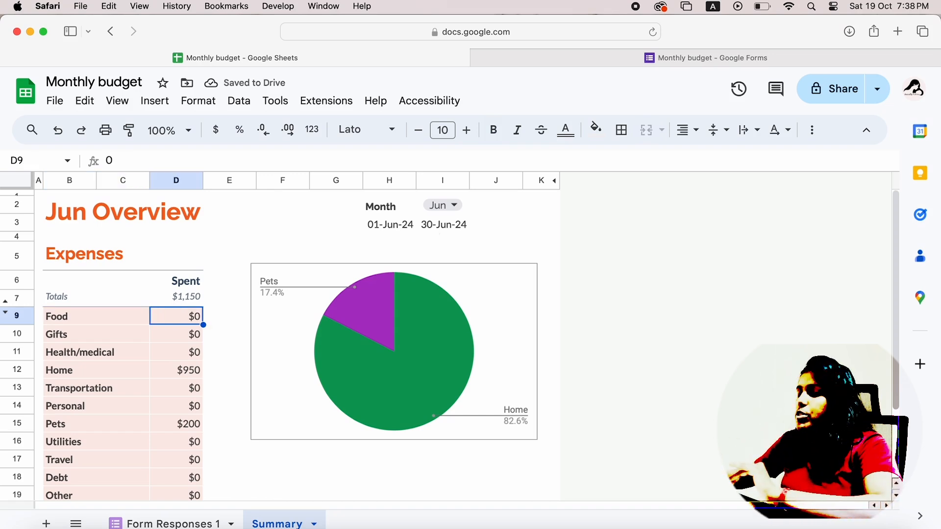
# Step: Start a SUMIFS formula in Food's Spent cell D9 with the Amount column 'Form Responses 1'!B:B as the sum range
pyautogui.write('=')
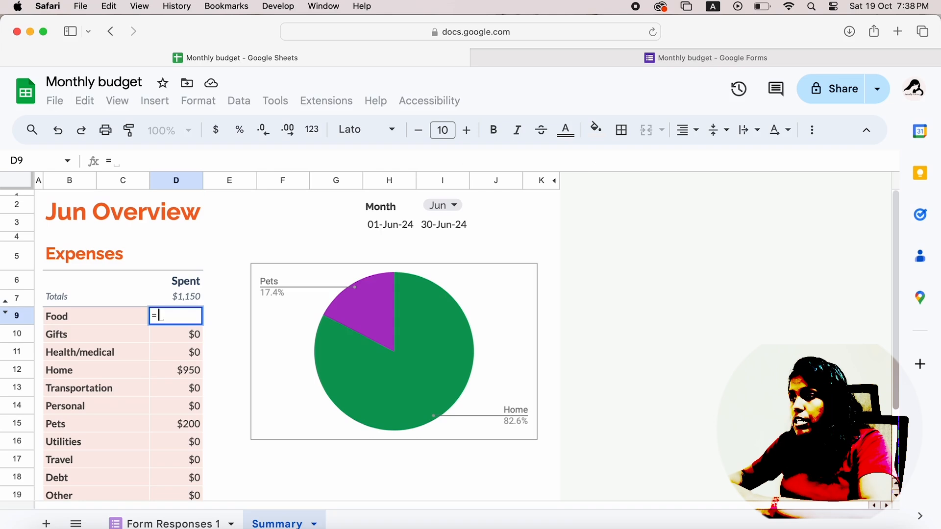
pyautogui.write('sumifs(')
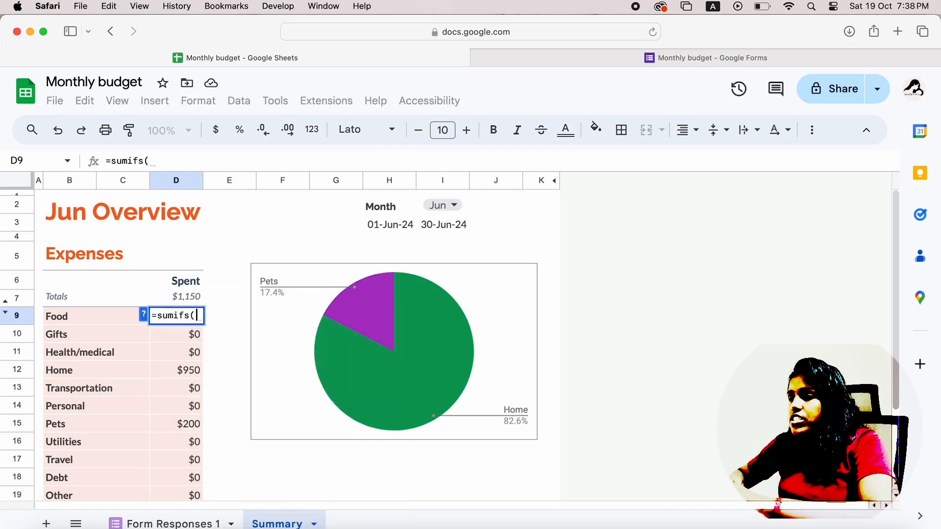
pyautogui.click(206, 520)
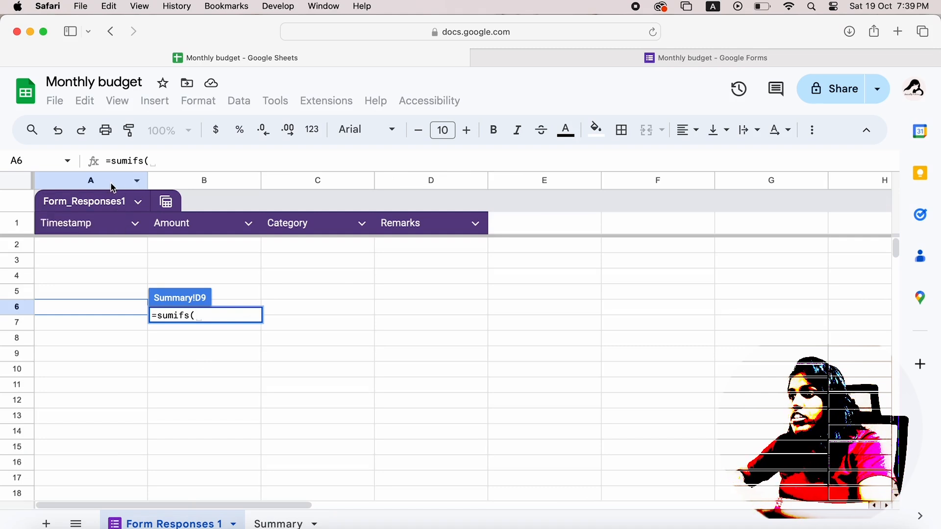
pyautogui.click(181, 187)
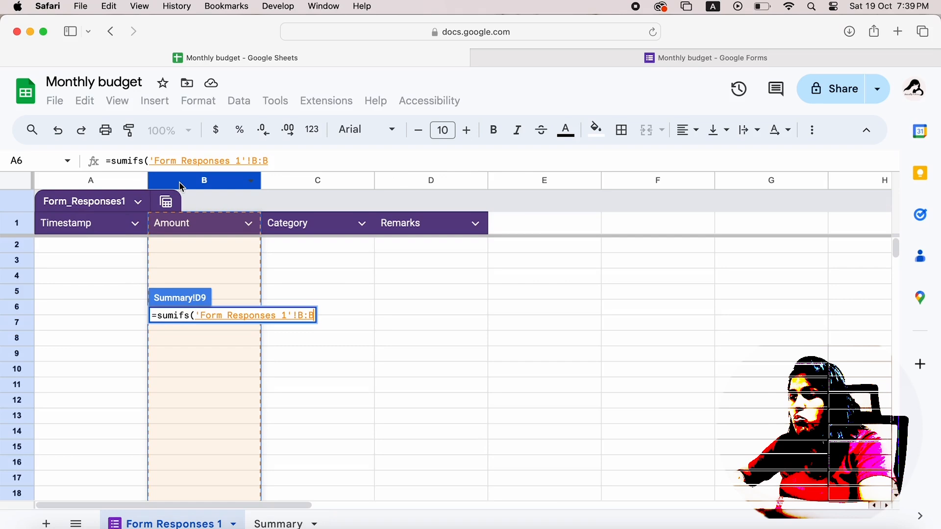
pyautogui.write(',')
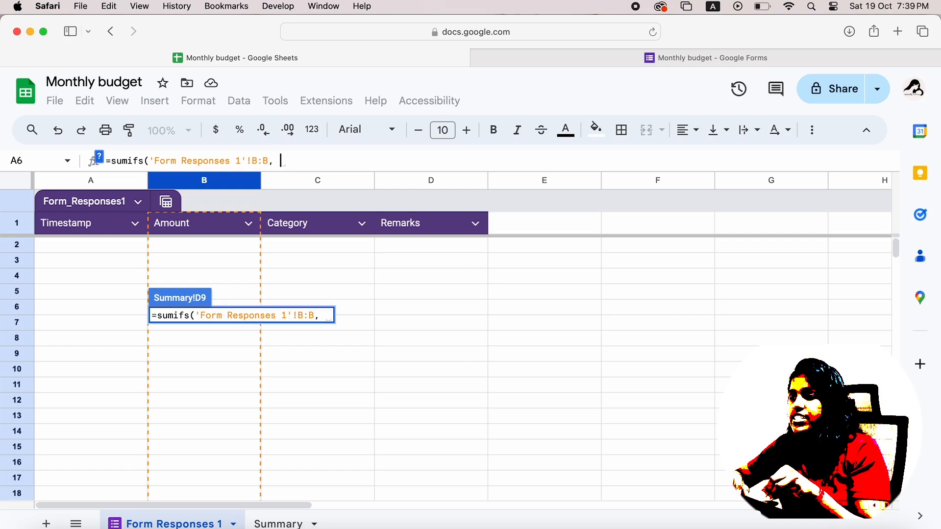
# Step: Add the start date condition to the SUMIFS formula with range 'Form Responses 1'!A:A and criterion ">="&H3
pyautogui.click(288, 524)
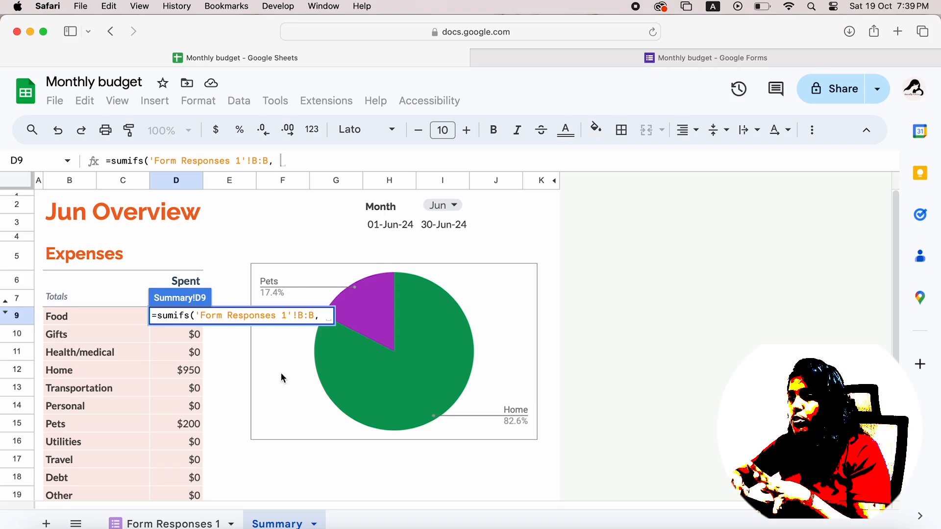
pyautogui.click(199, 523)
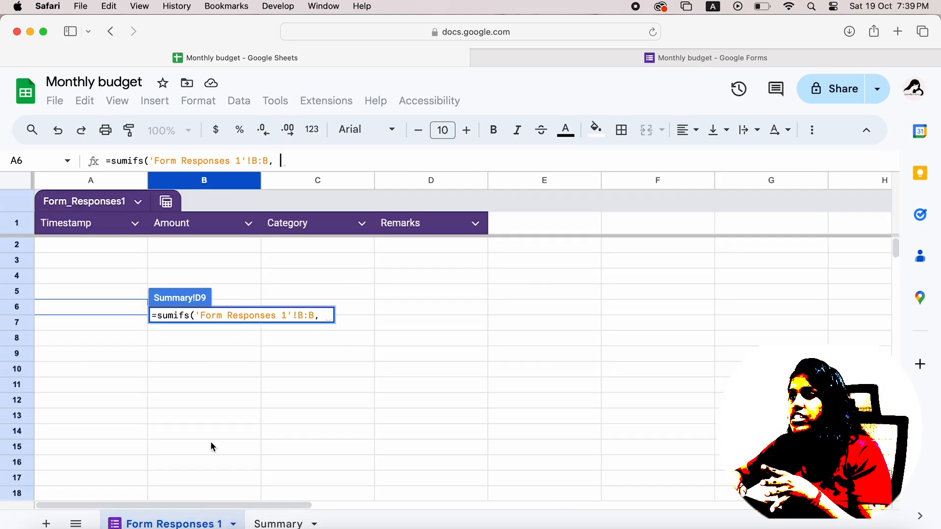
pyautogui.click(88, 180)
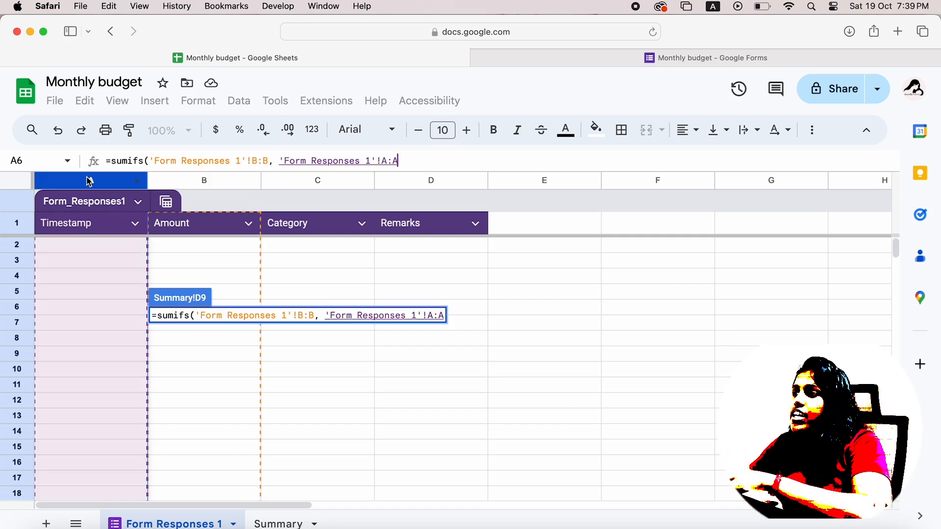
pyautogui.write(', ')
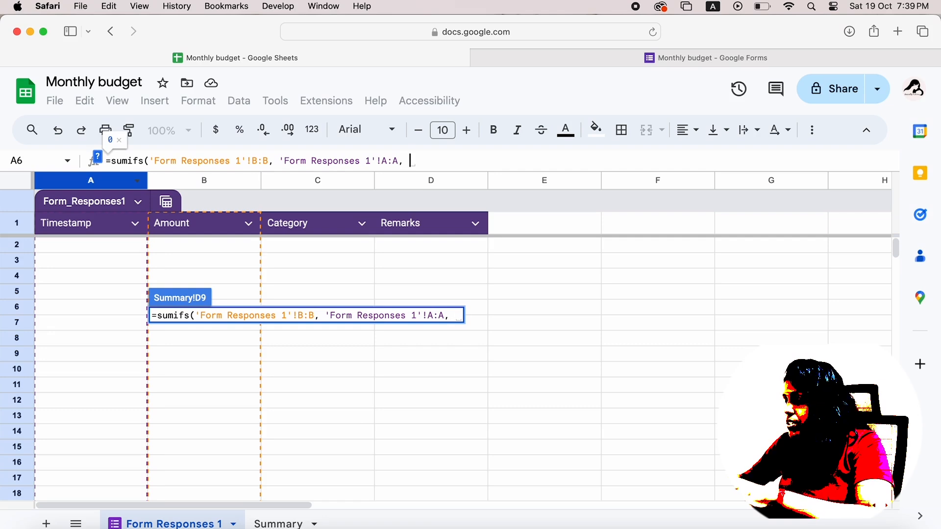
pyautogui.write('"')
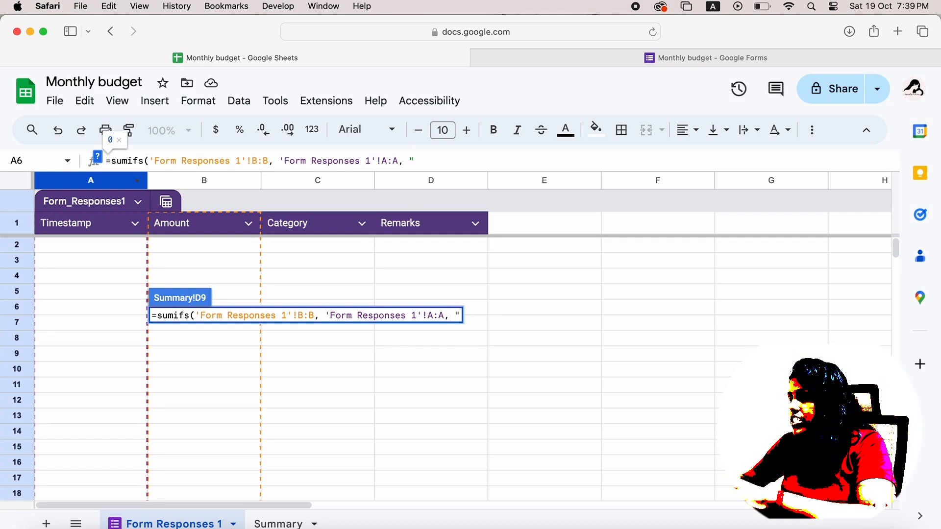
pyautogui.write('>')
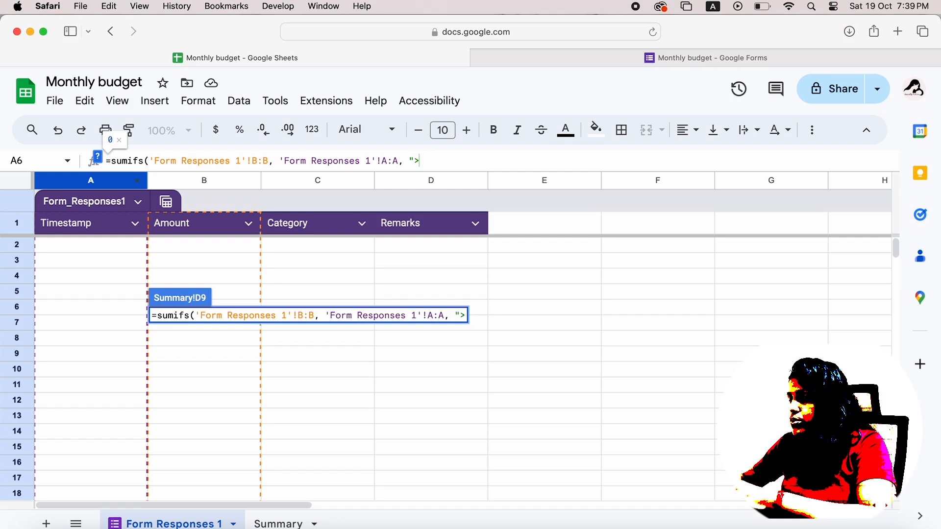
pyautogui.write('=')
pyautogui.write('"&')
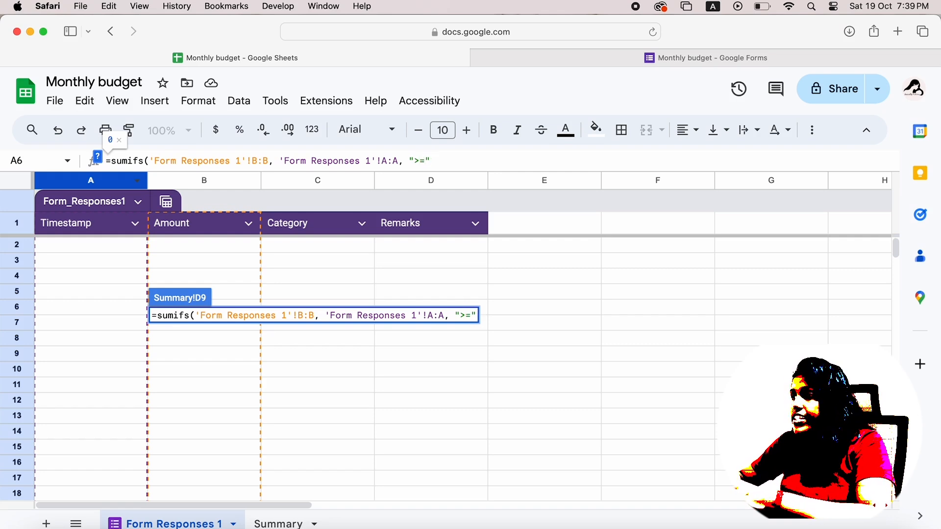
pyautogui.write('H3,')
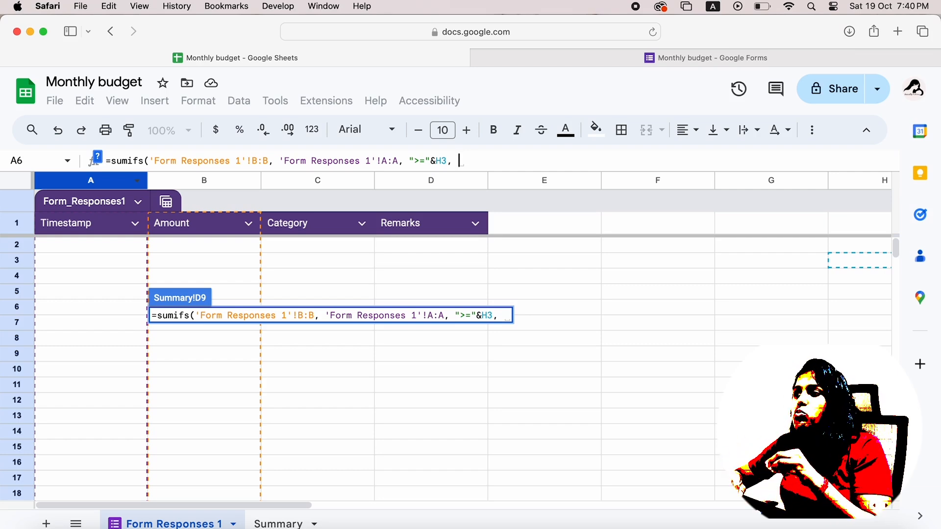
# Step: Add the end date condition to the SUMIFS formula with range 'Form Responses 1'!A:A and criterion "<="&I3
pyautogui.click(85, 181)
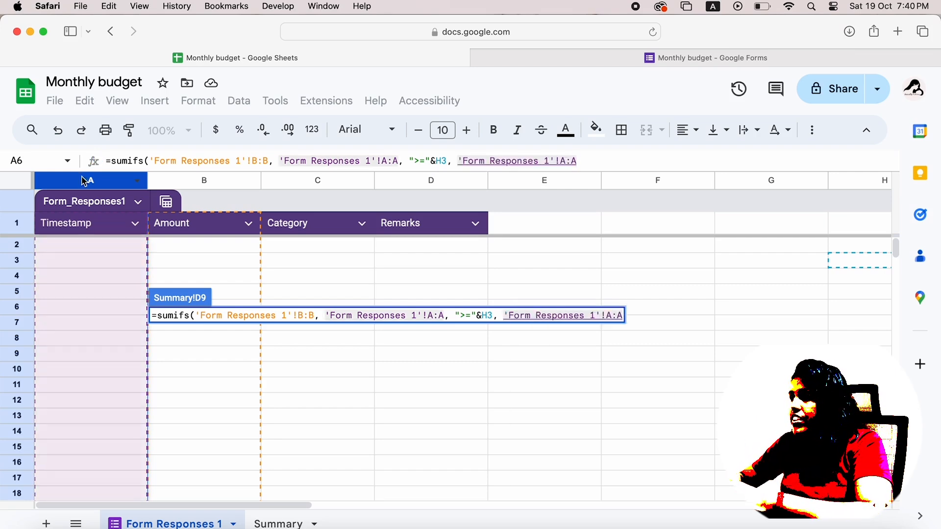
pyautogui.write(', "<="')
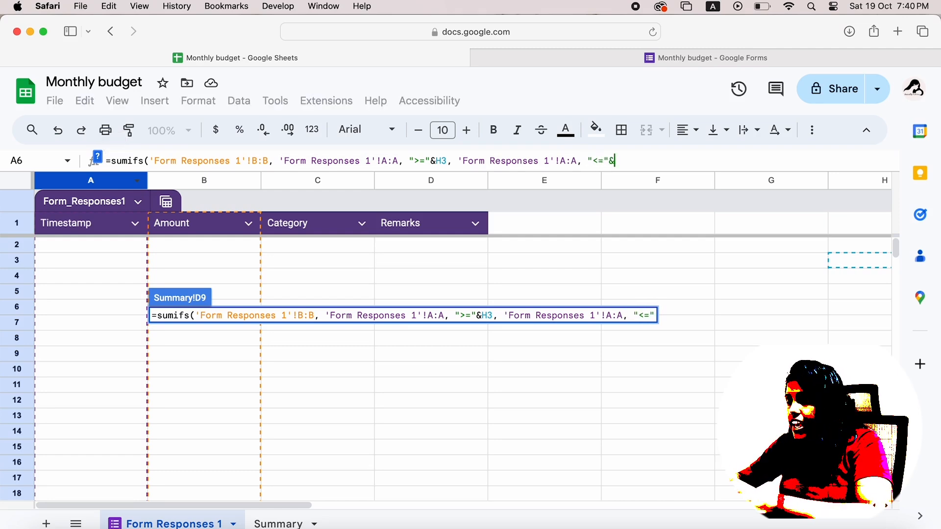
pyautogui.write('&I3')
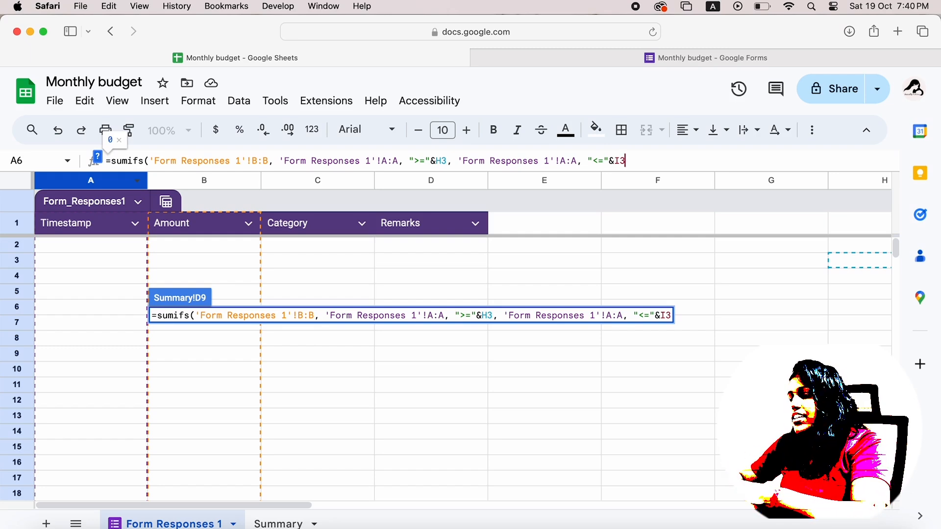
pyautogui.write(',')
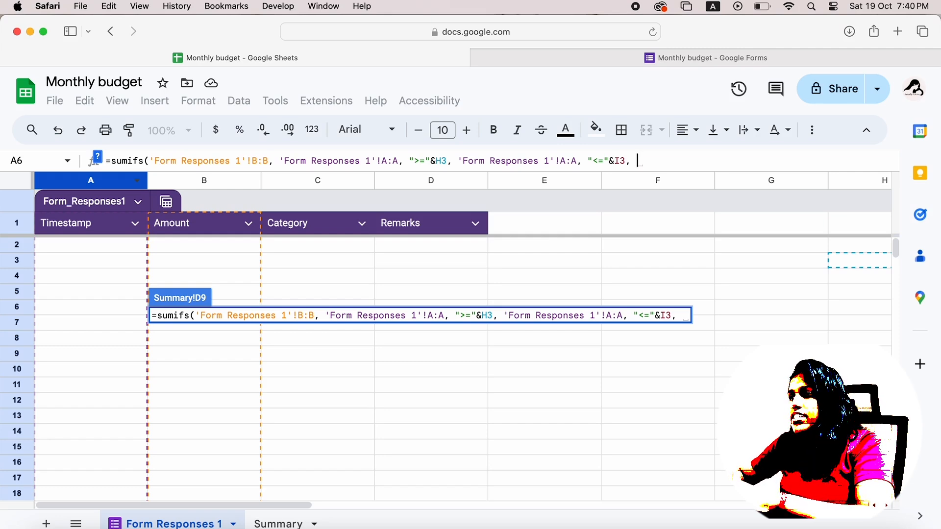
# Step: Complete the SUMIFS formula with the category condition 'Form Responses 1'!C:C matching B9
pyautogui.click(328, 180)
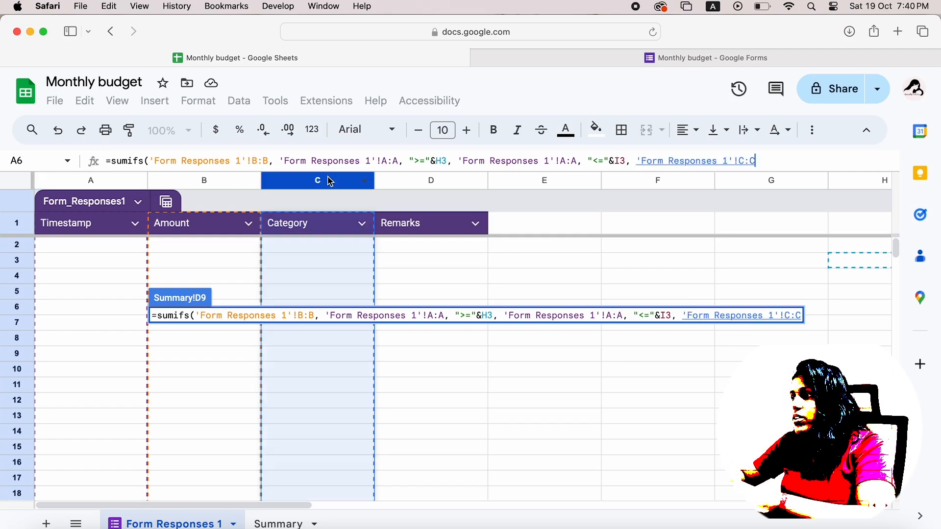
pyautogui.write(', ')
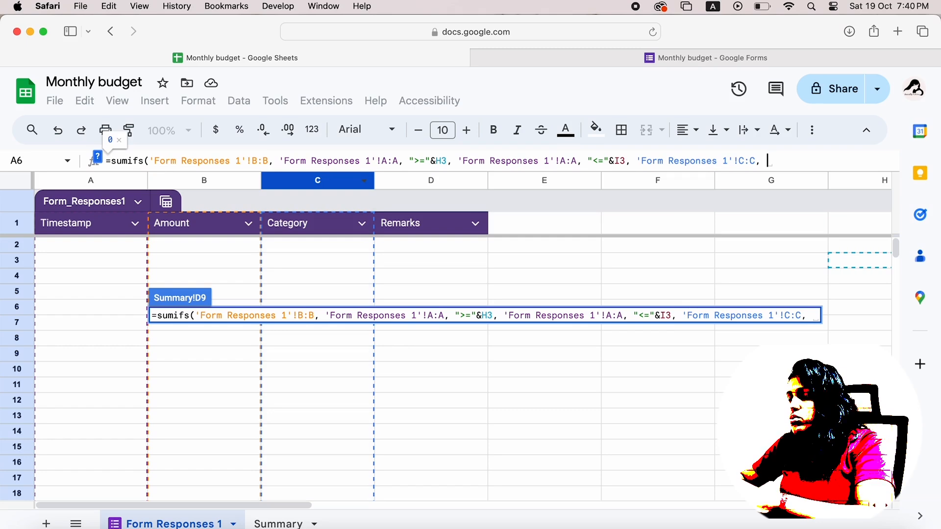
pyautogui.write('B')
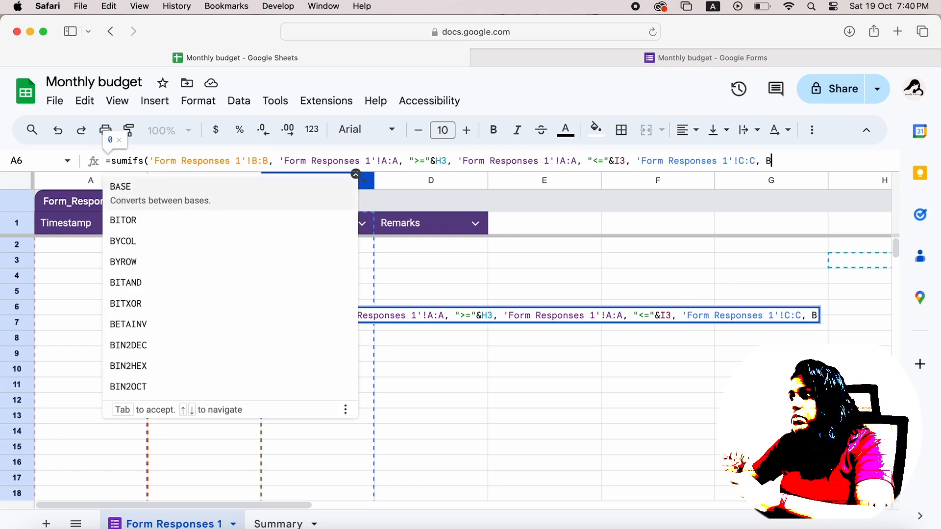
pyautogui.write('9')
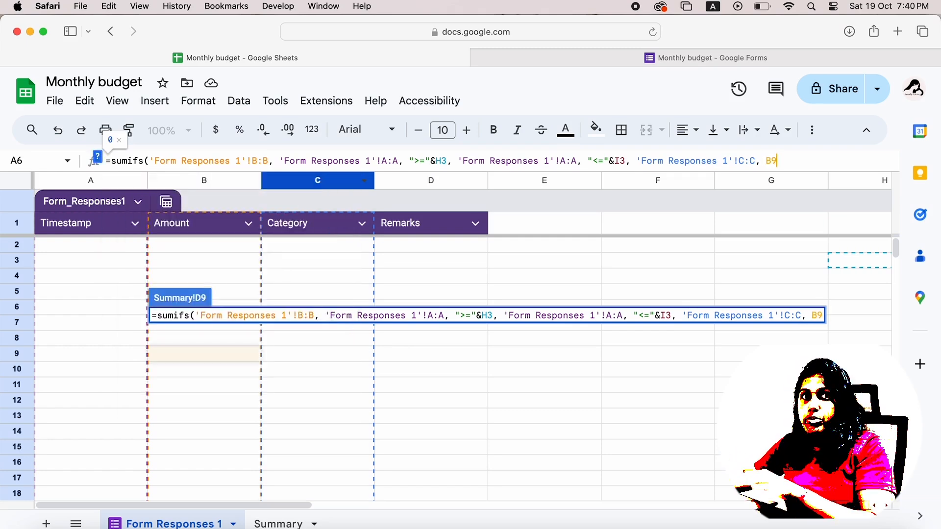
pyautogui.write(')')
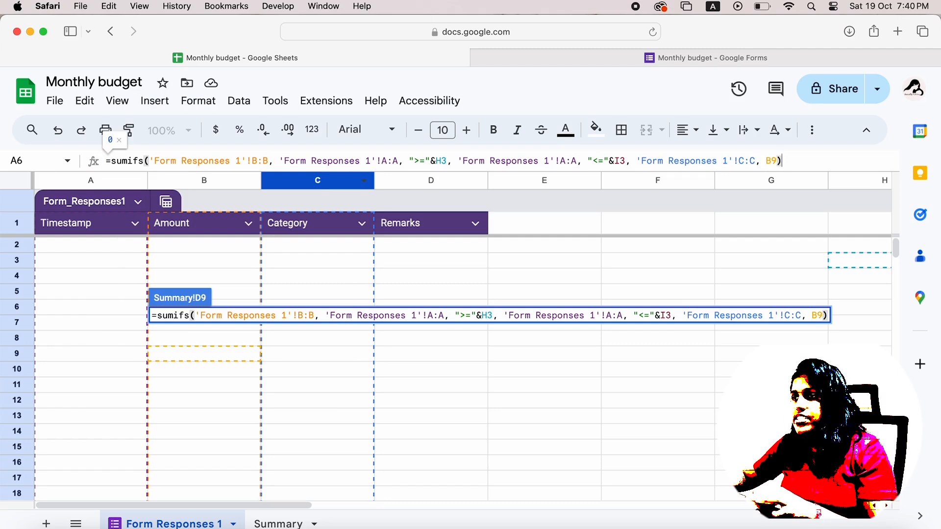
pyautogui.press('Return')
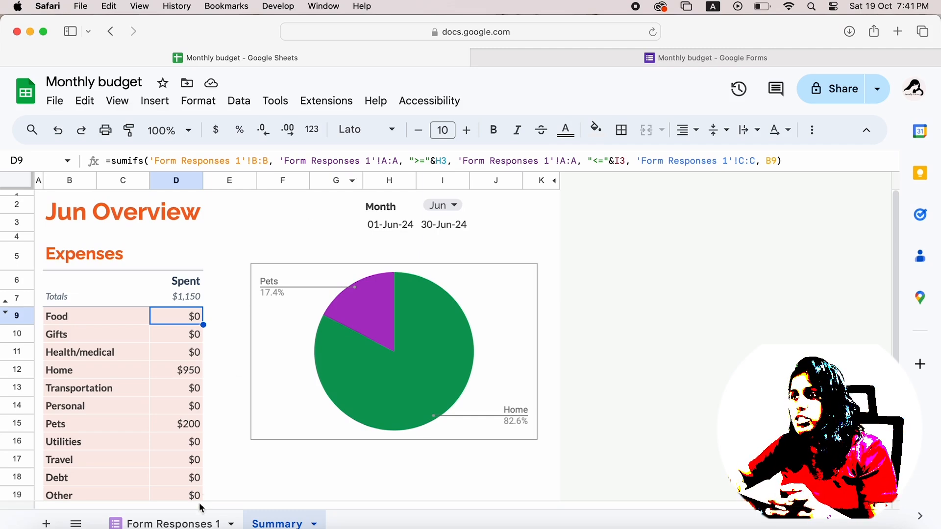
# Step: Add a test entry in row 2 of Form Responses 1 with 5 Jun 24, amount 5 and category Food, and return to Summary
pyautogui.click(195, 525)
pyautogui.click(122, 249)
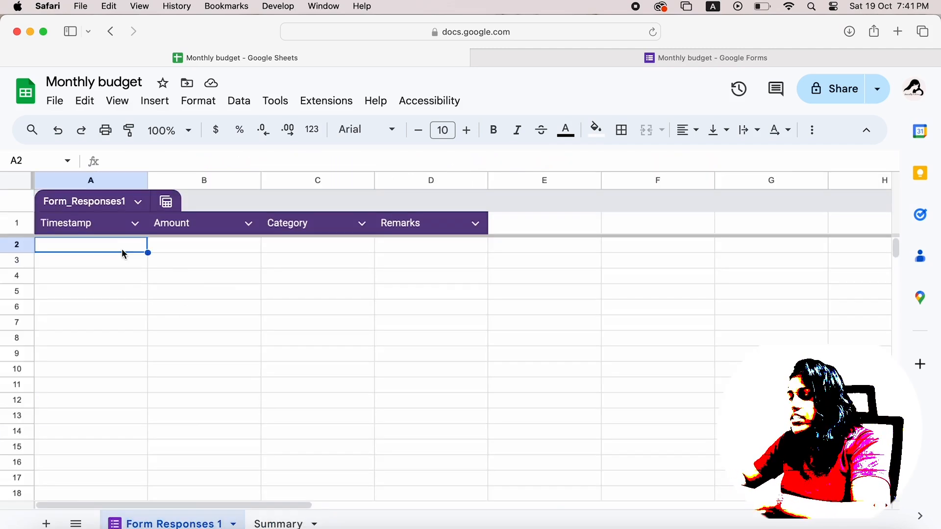
pyautogui.write('5 Jun 24')
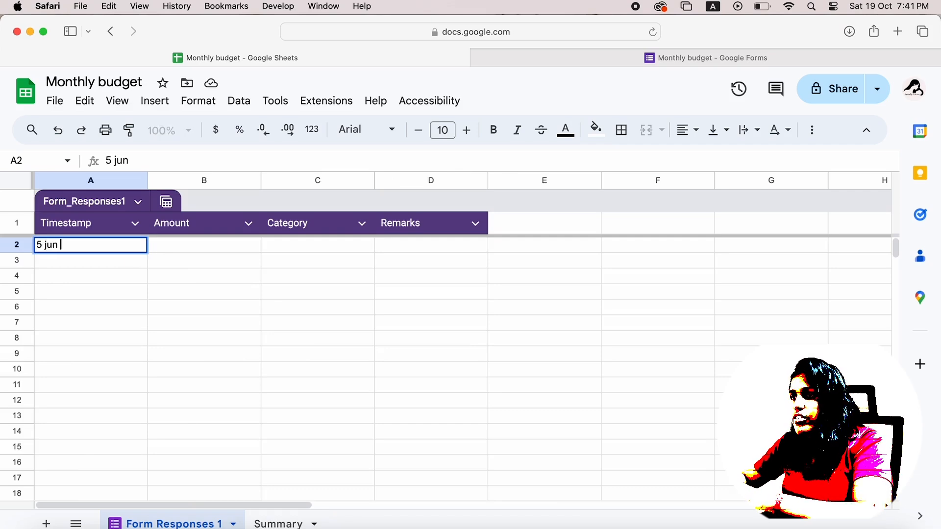
pyautogui.press('Tab')
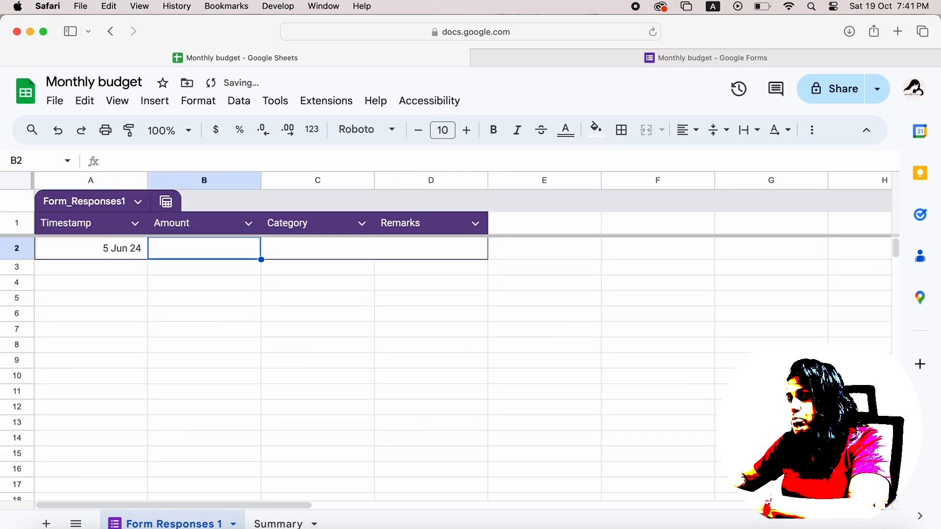
pyautogui.write('5')
pyautogui.press('Tab')
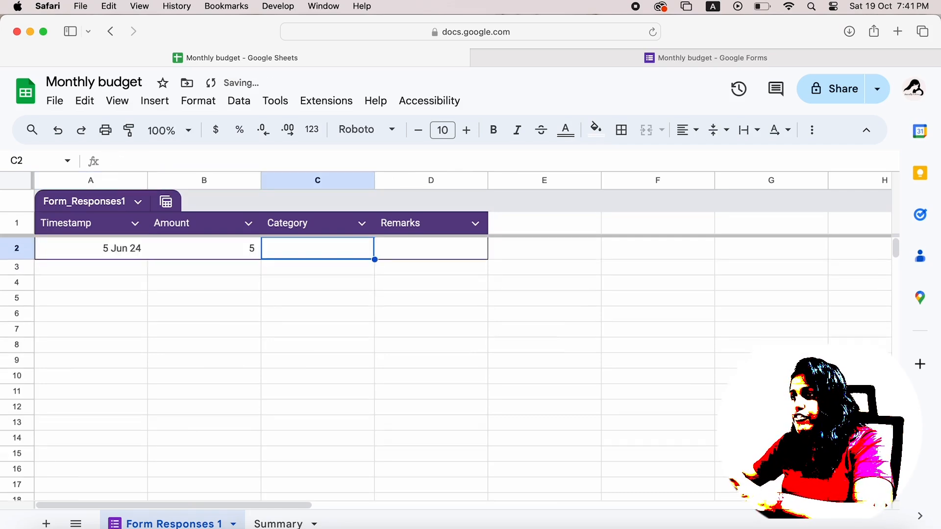
pyautogui.write('Food')
pyautogui.press('Return')
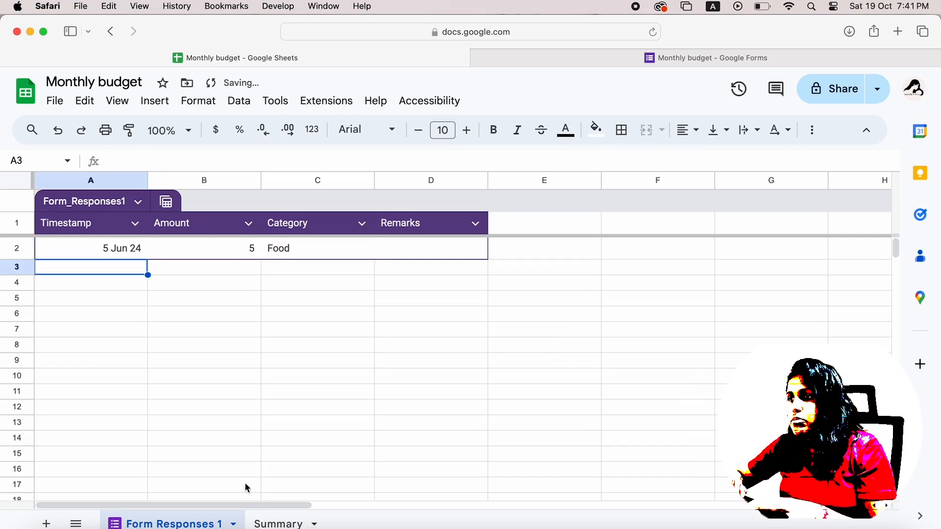
pyautogui.click(273, 523)
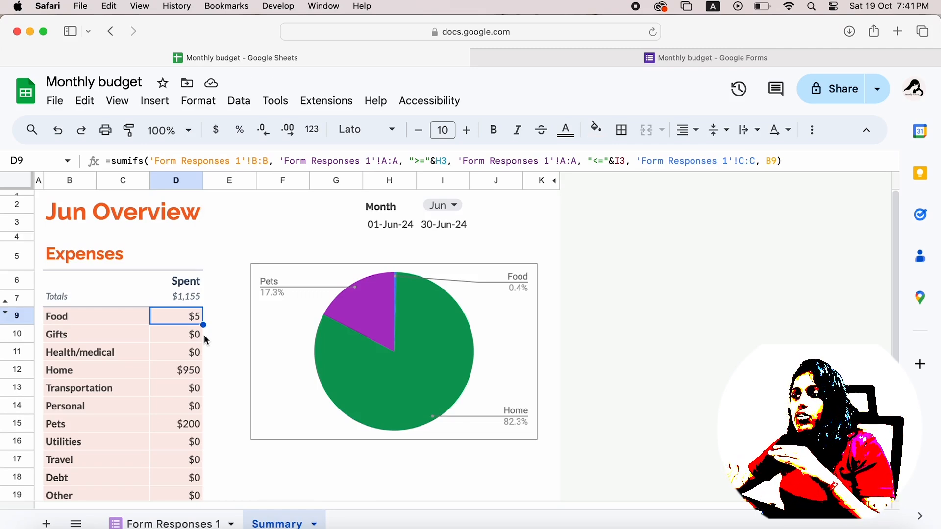
# Step: Lock the row references of both date cells in Food's SUMIFS formula in D9 as H$3 and I$3
pyautogui.scroll(-3, 203, 334)
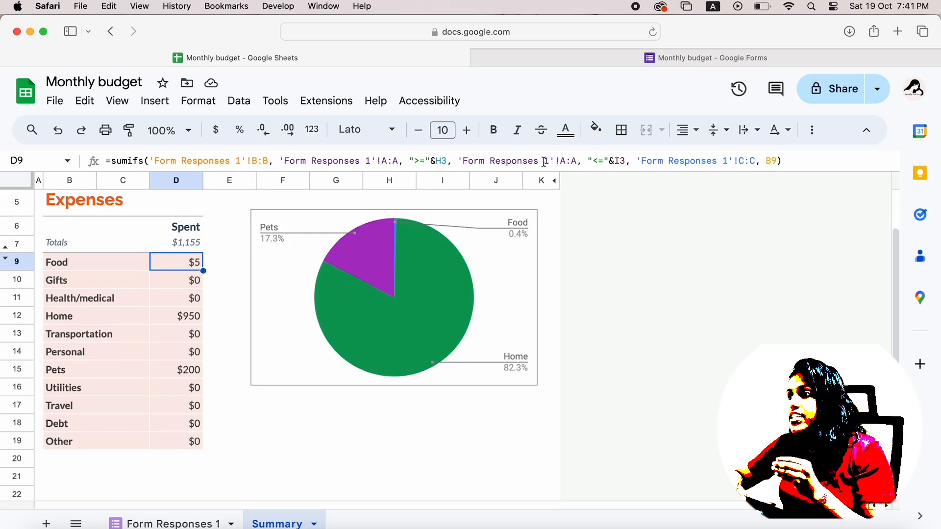
pyautogui.click(441, 162)
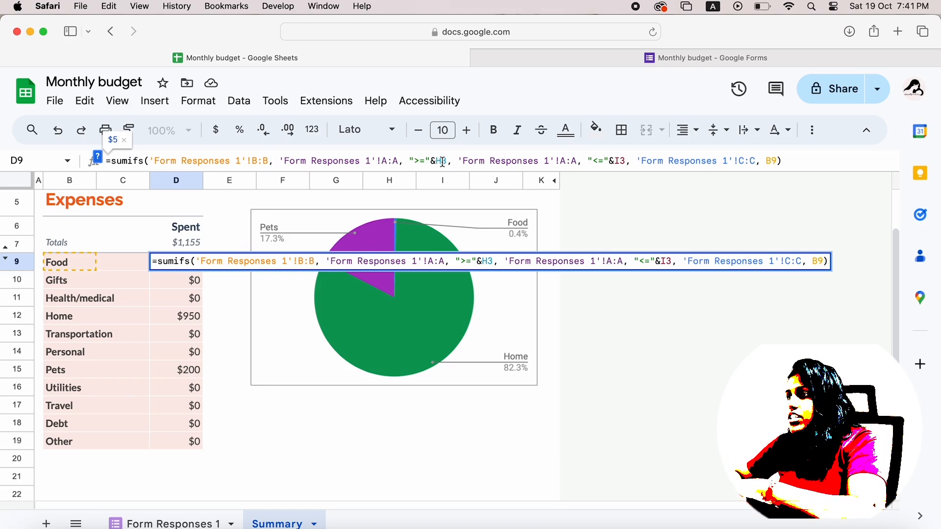
pyautogui.write('$')
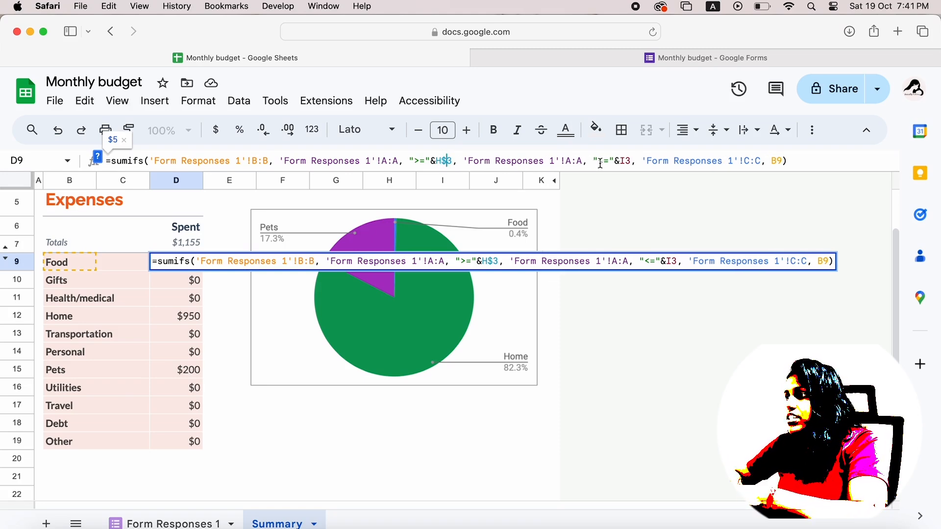
pyautogui.click(626, 162)
pyautogui.write('$')
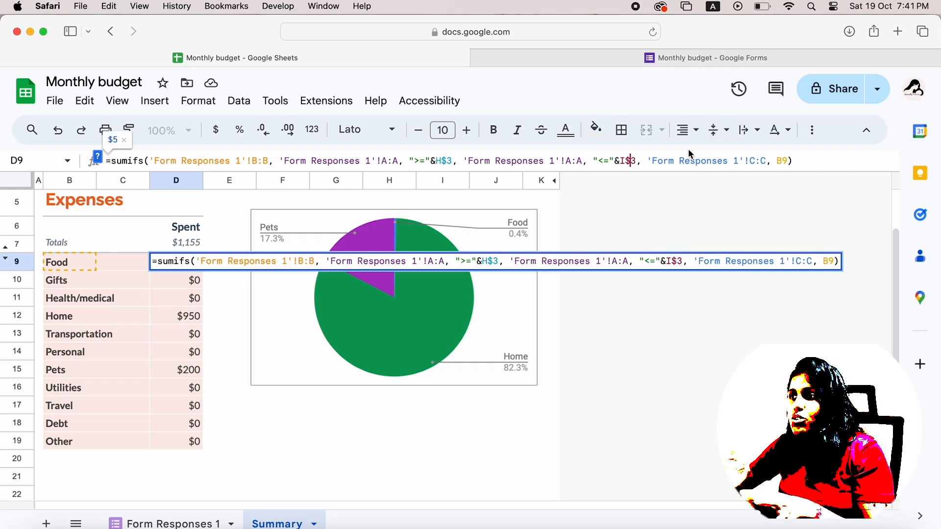
pyautogui.press('Return')
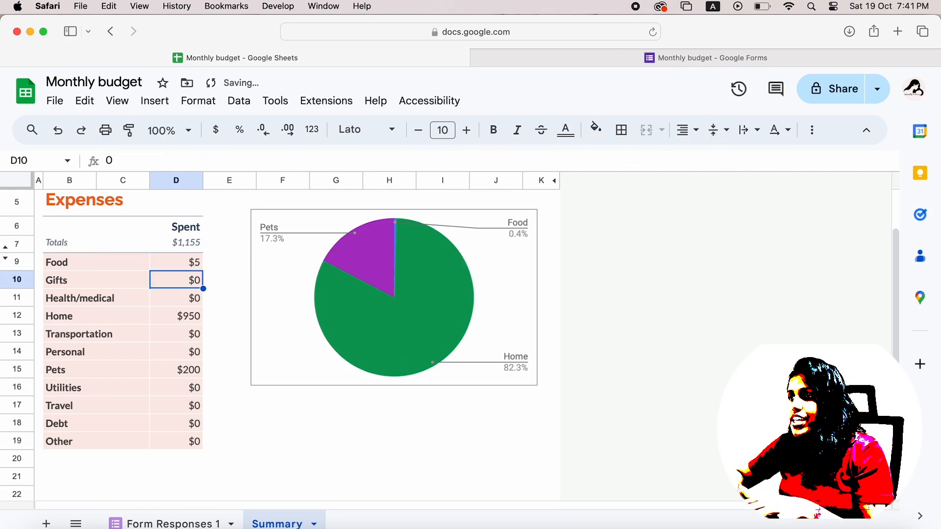
# Step: Copy the SUMIFS formula from D9 down the Spent column through Other in D19, and check Gifts' formula in D10
pyautogui.click(187, 262)
pyautogui.moveTo(203, 270); pyautogui.dragTo(200, 444)
pyautogui.click(196, 283)
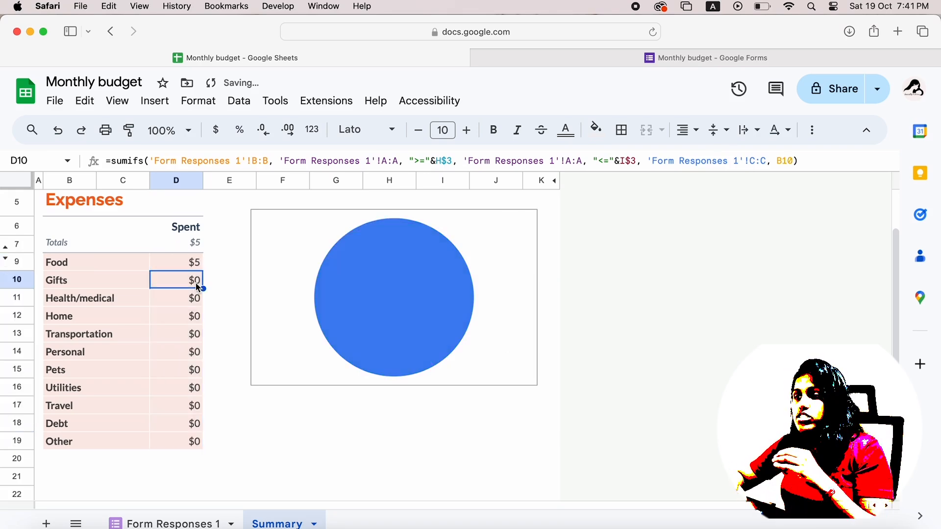
# Step: Hide the start and end dates in H3:I3 of Summary by making their text white
pyautogui.click(193, 522)
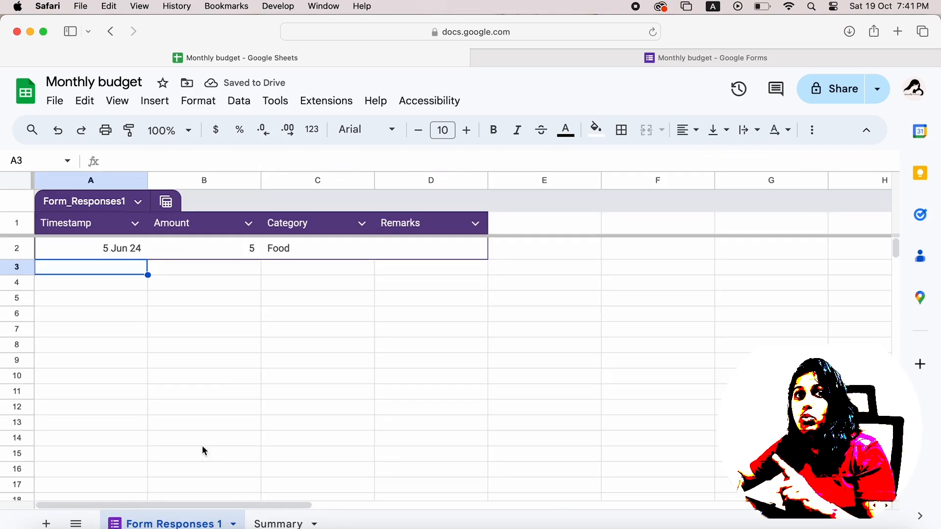
pyautogui.click(269, 521)
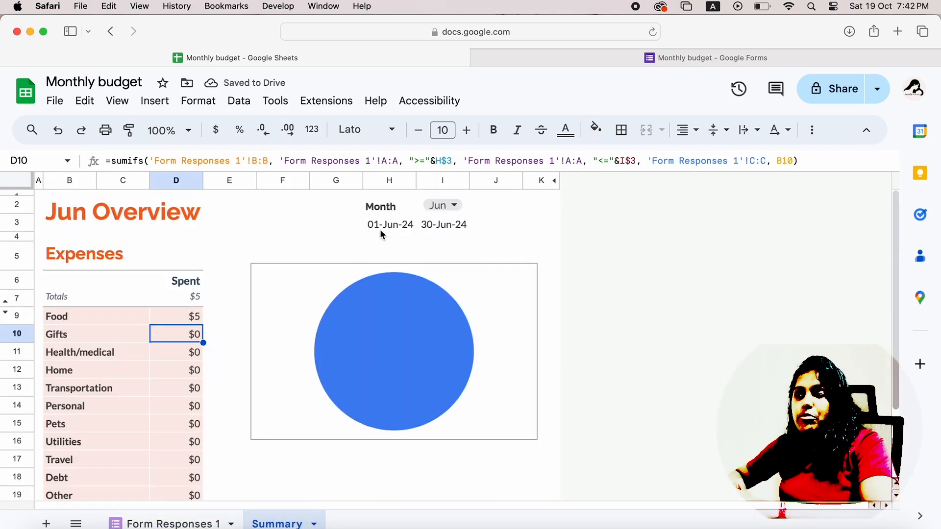
pyautogui.moveTo(390, 226); pyautogui.dragTo(451, 225)
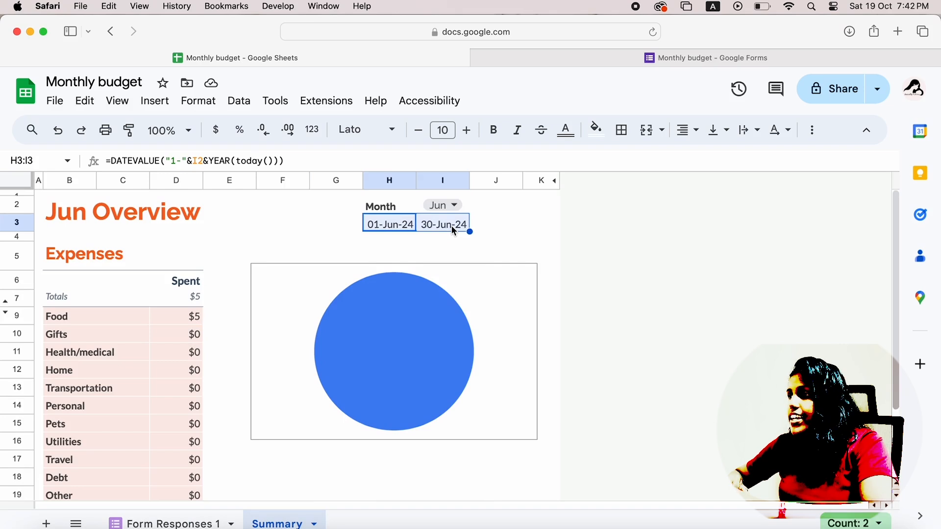
pyautogui.click(566, 130)
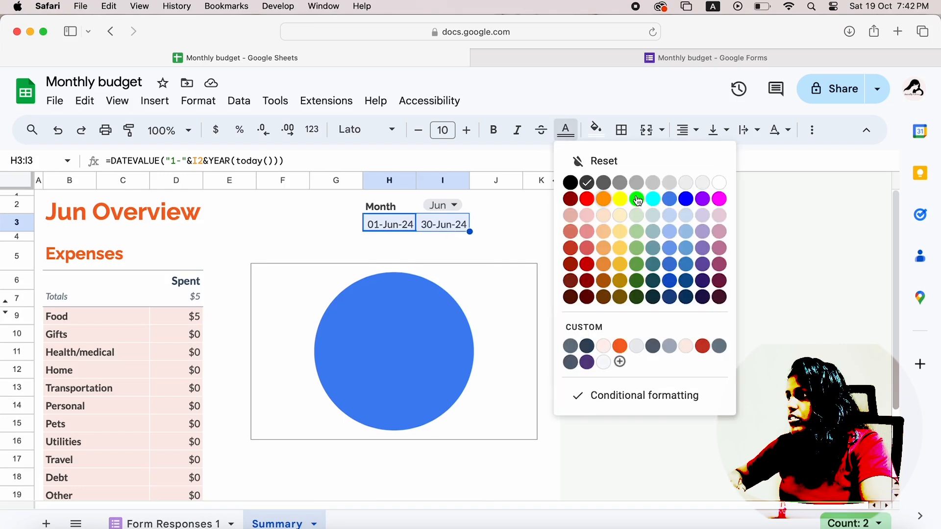
pyautogui.click(720, 182)
pyautogui.click(558, 239)
pyautogui.click(497, 239)
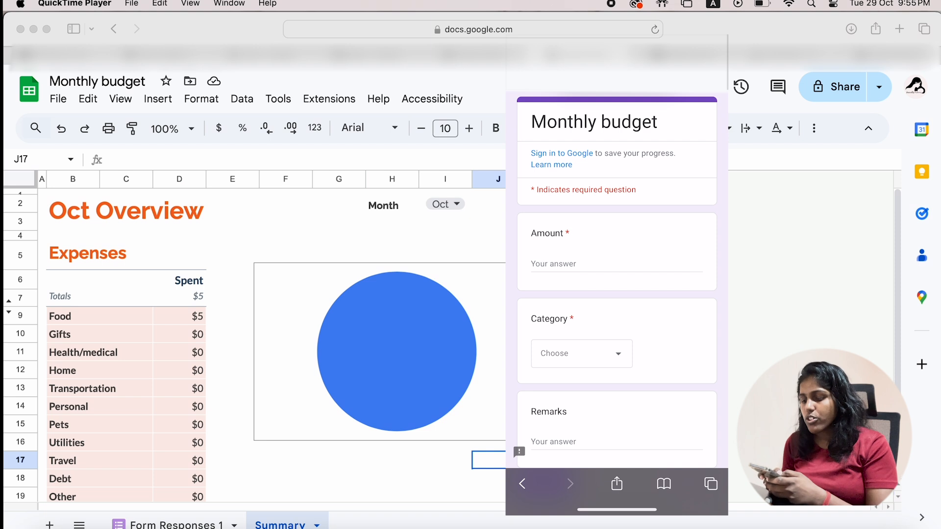
# Step: Submit an expense through the Monthly budget form on the phone with amount 50 and category Gifts
pyautogui.click(554, 264)
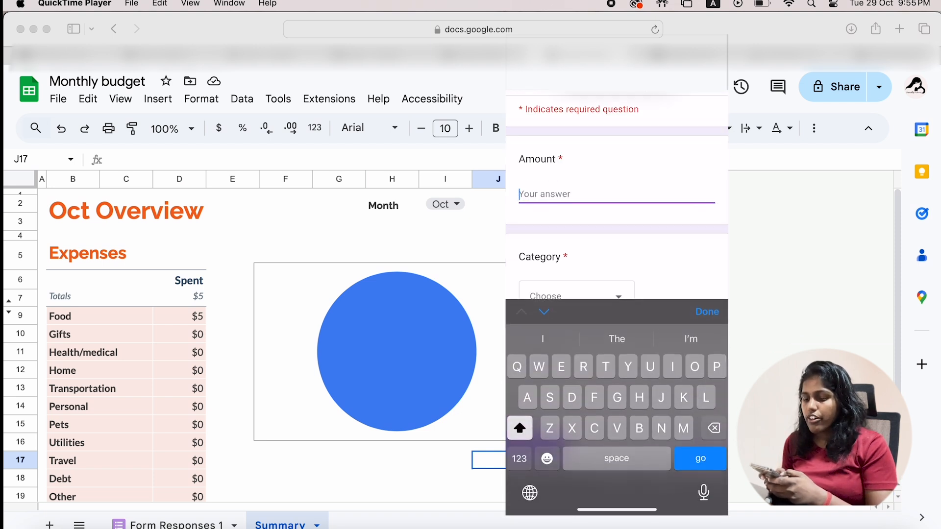
pyautogui.write('50')
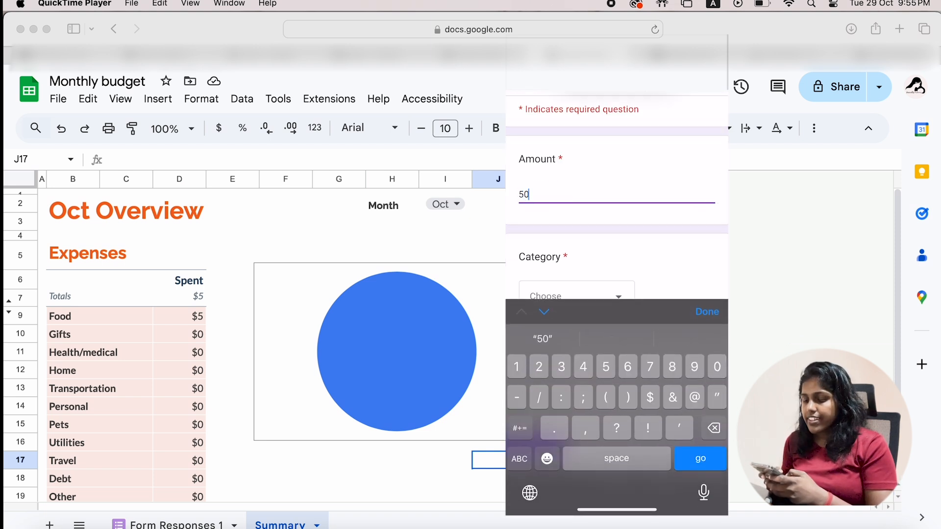
pyautogui.click(706, 312)
pyautogui.click(577, 296)
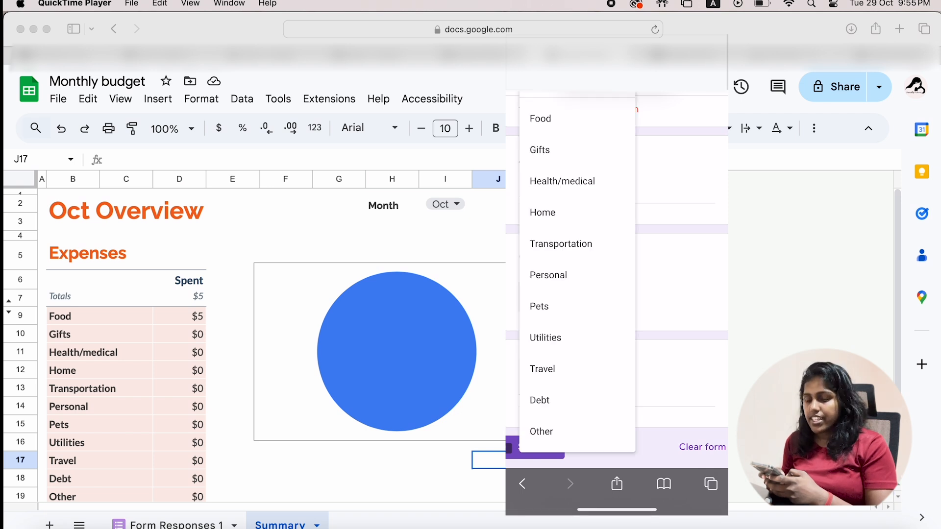
pyautogui.click(540, 149)
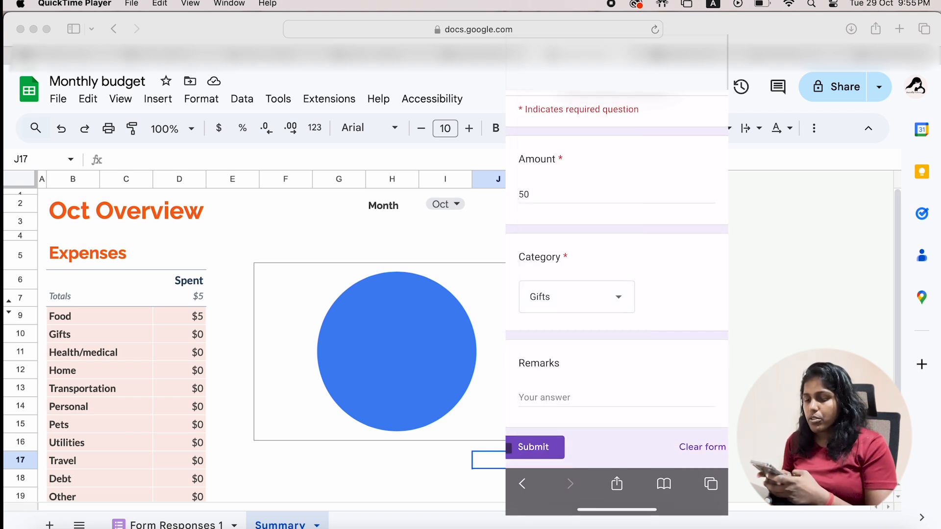
pyautogui.click(535, 447)
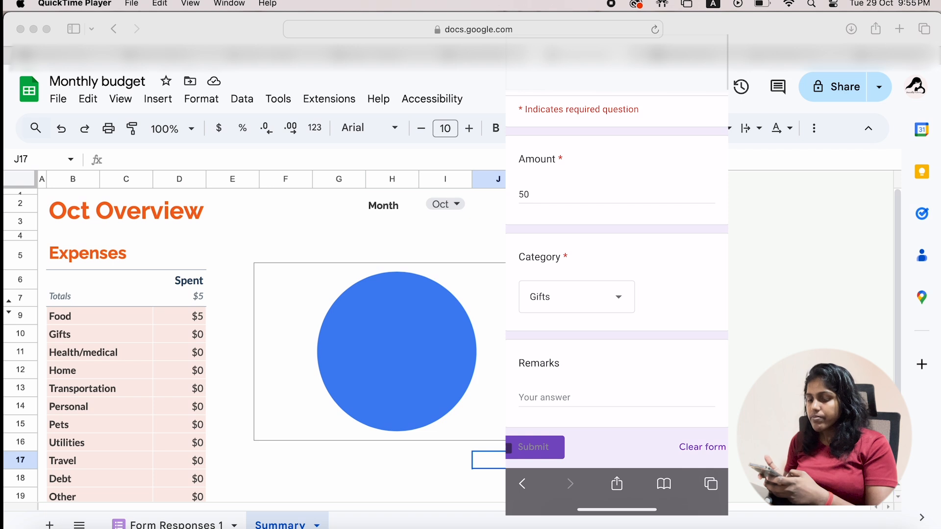